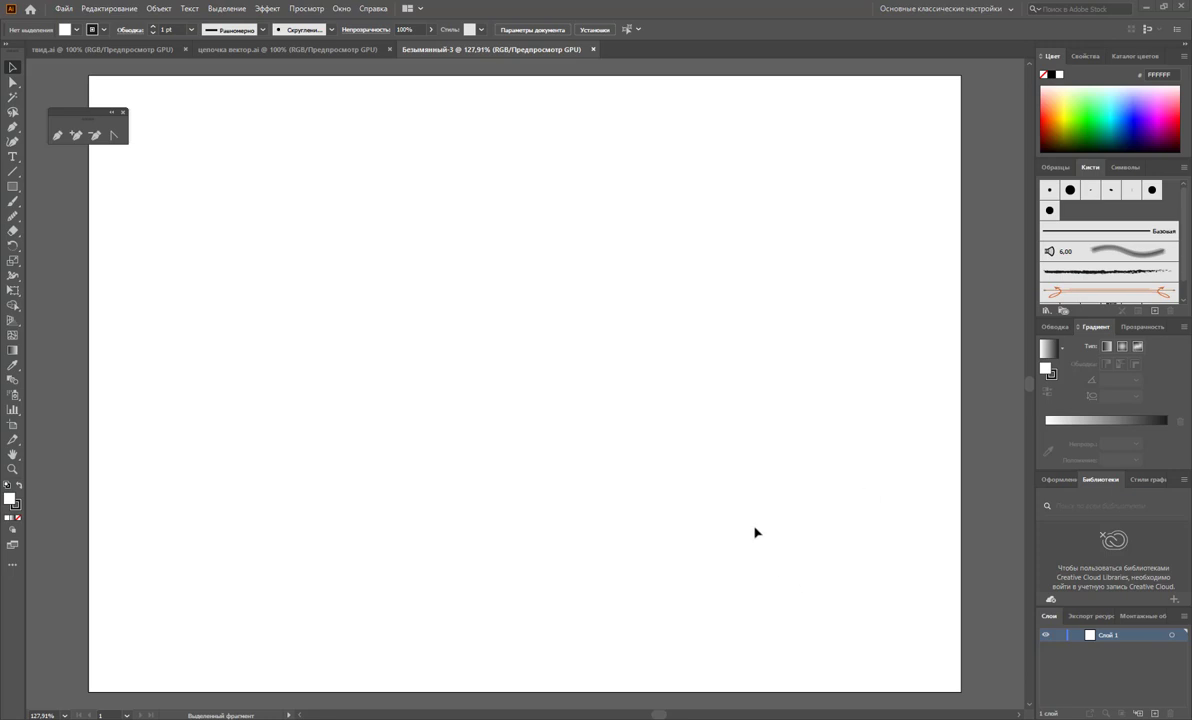
Switch to the твид.ai document with its tweed pattern swatches and plaid tiles.
click(110, 48)
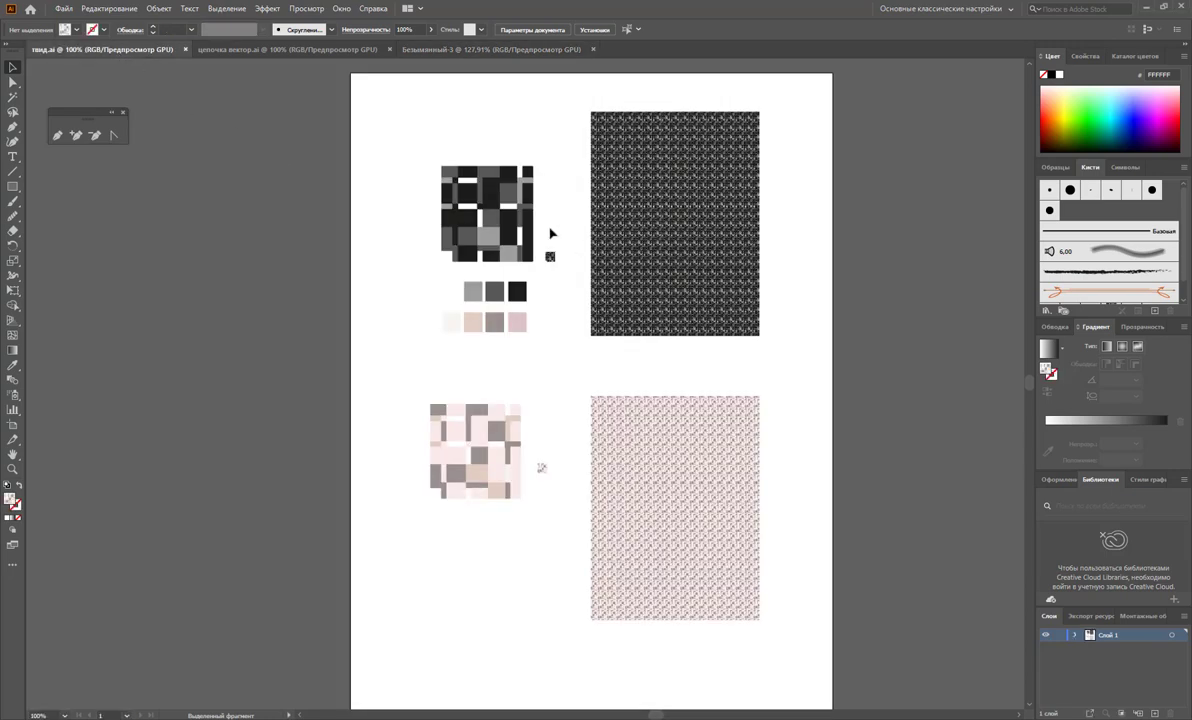
click(254, 48)
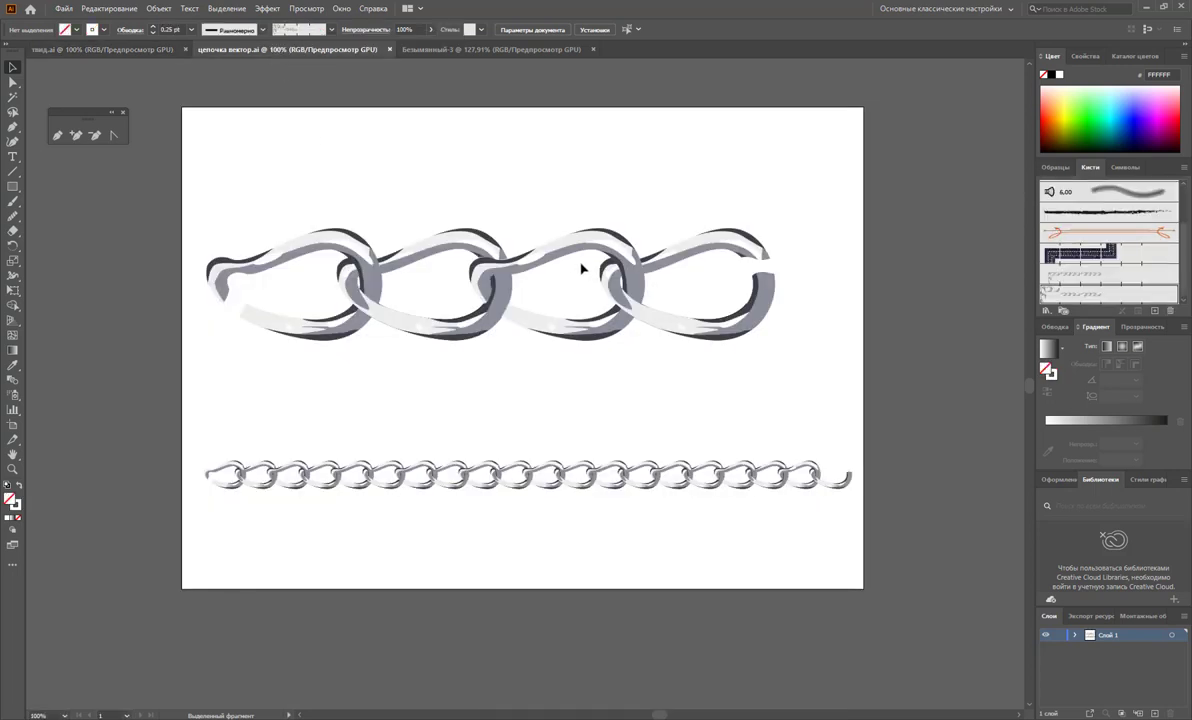
click(497, 50)
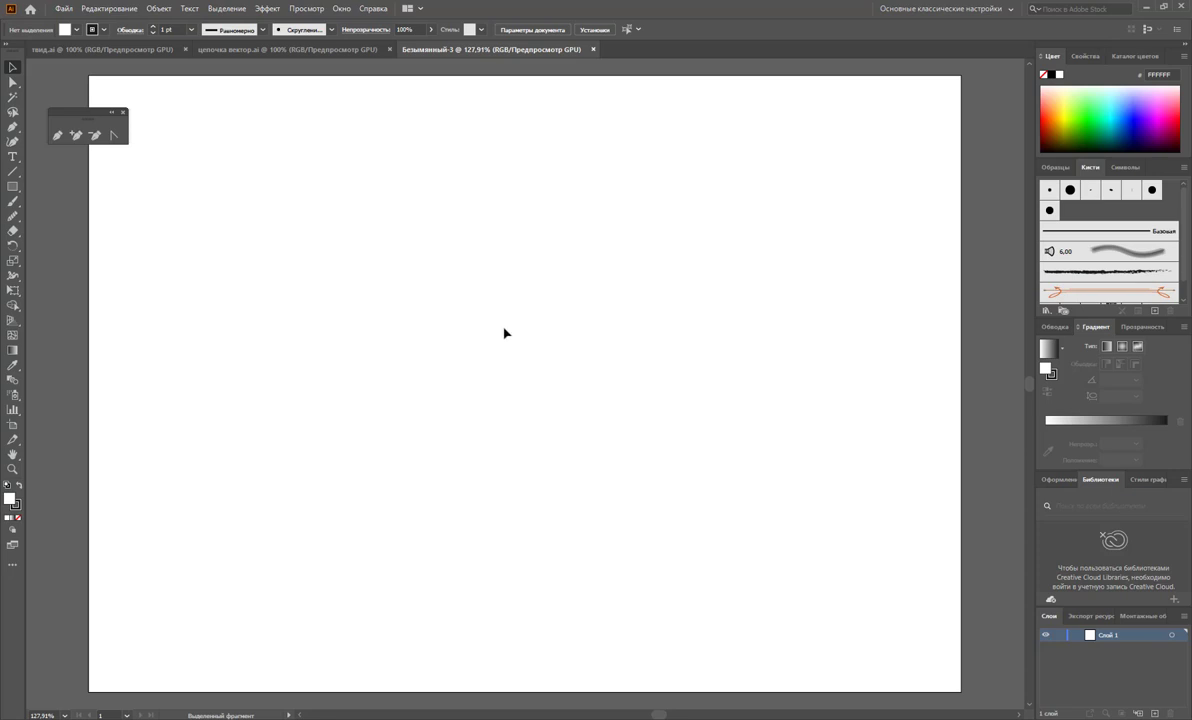
click(118, 48)
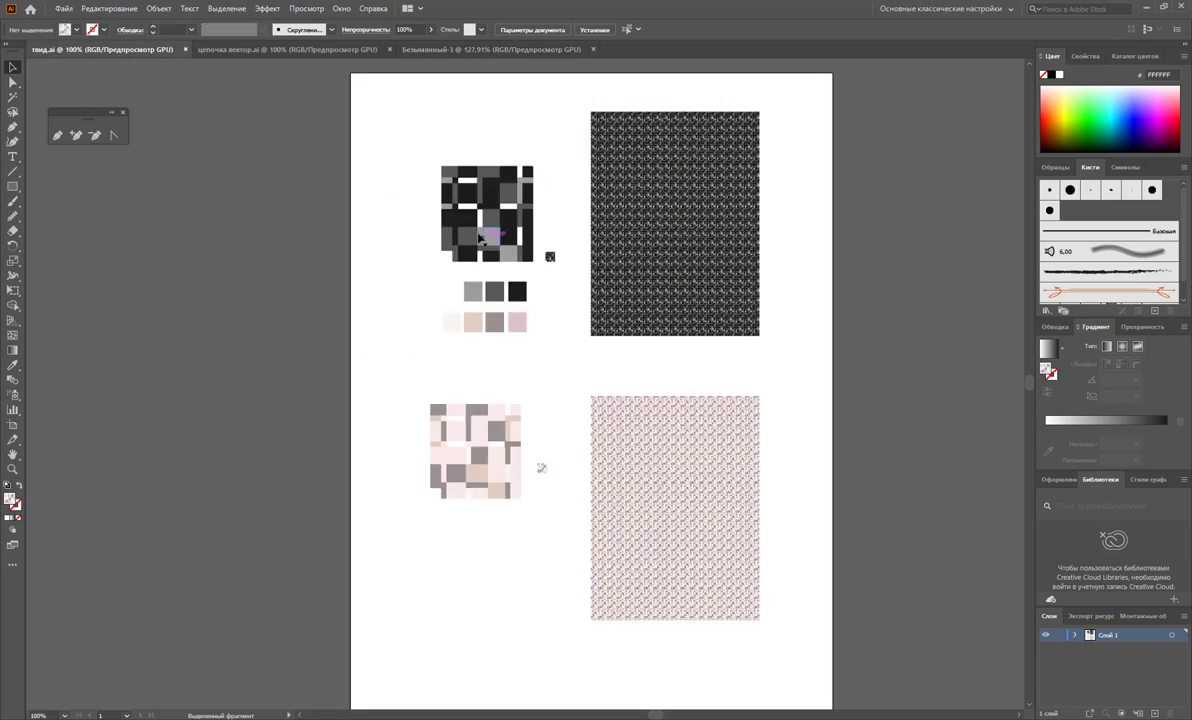
Copy the dark plaid tile into Безымянный-3, centre it, and squash it to about 24 mm tall.
drag(490, 221, 537, 266)
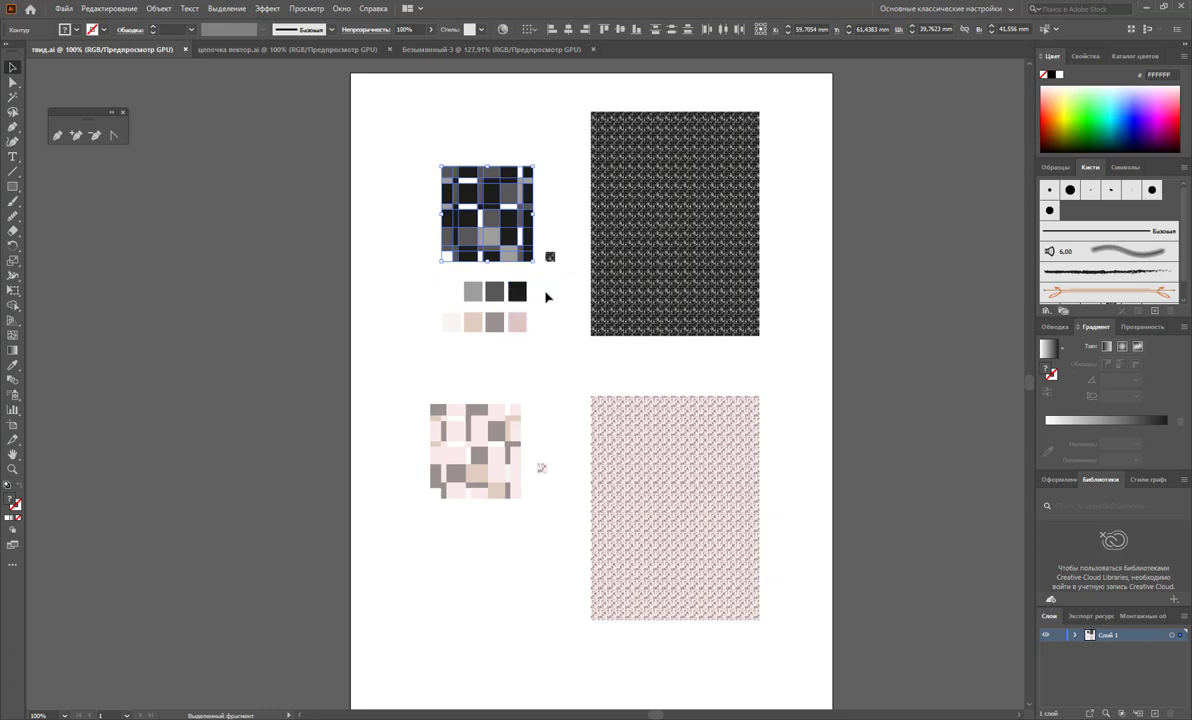
click(478, 50)
key(ctrl+v)
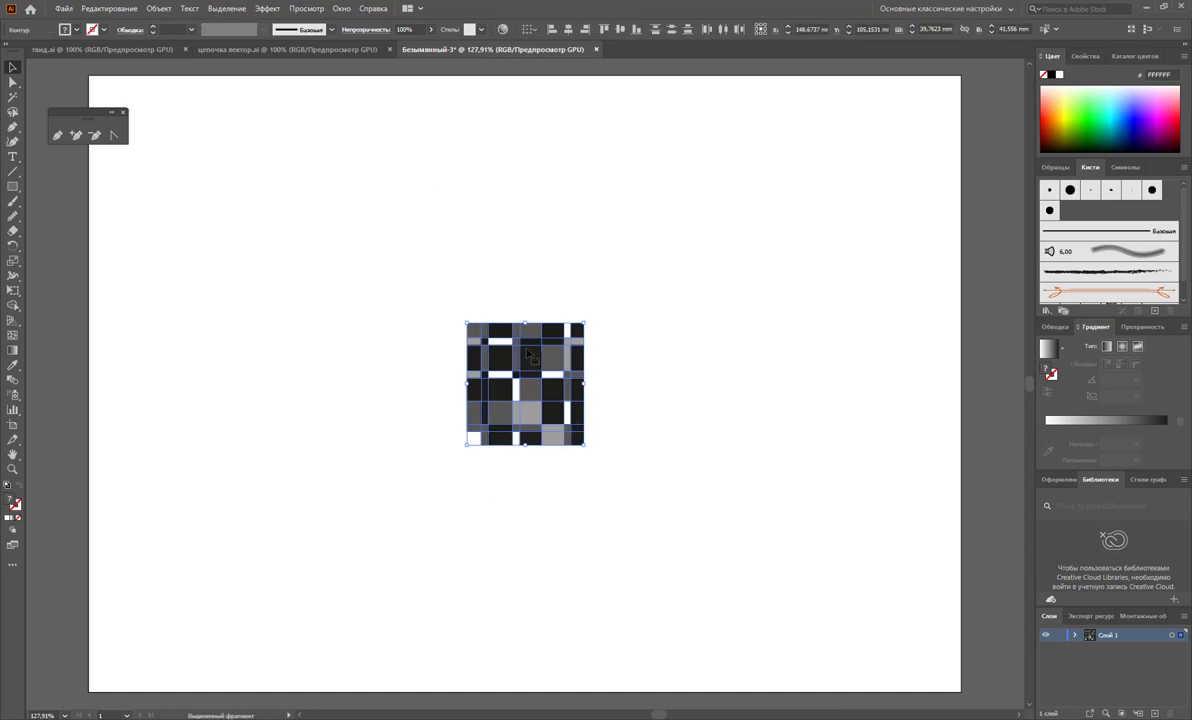
drag(529, 355, 282, 175)
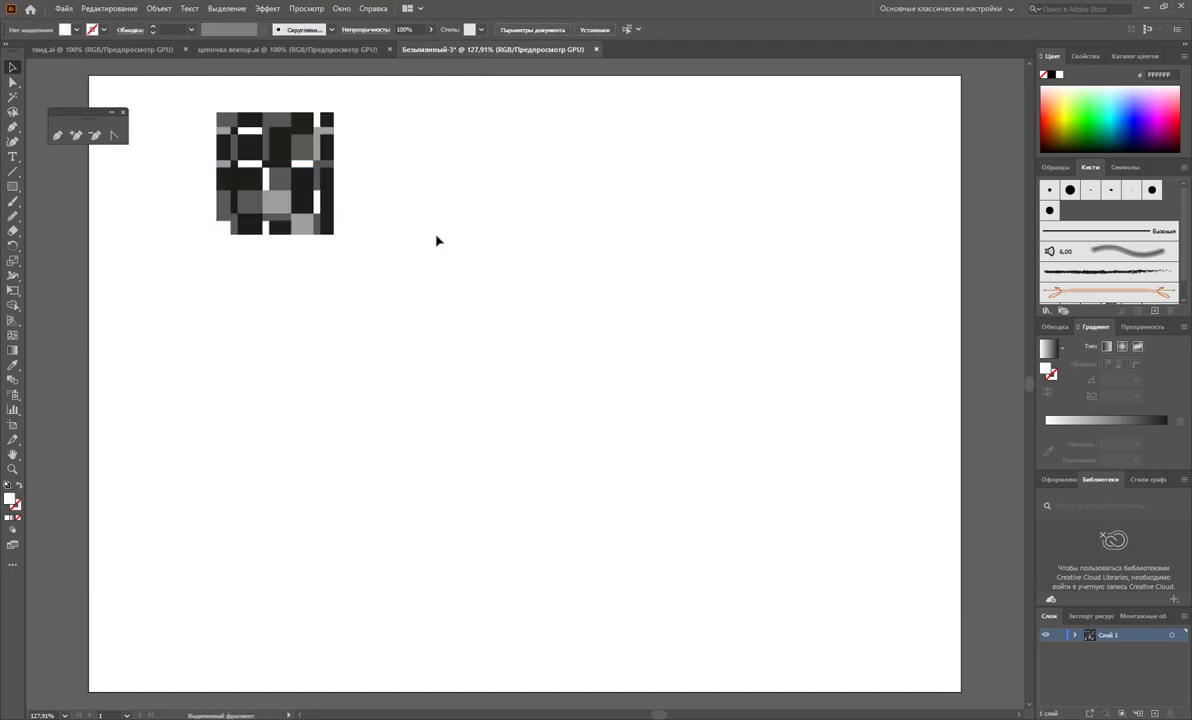
drag(428, 271, 215, 106)
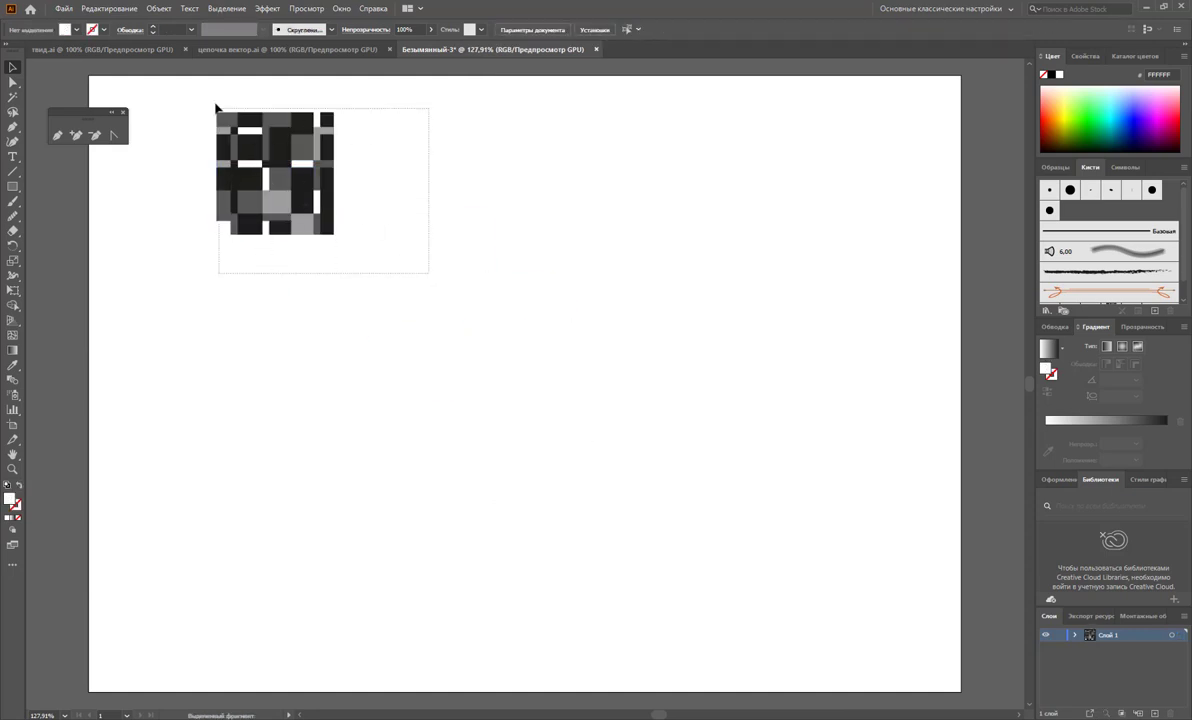
drag(261, 161, 453, 298)
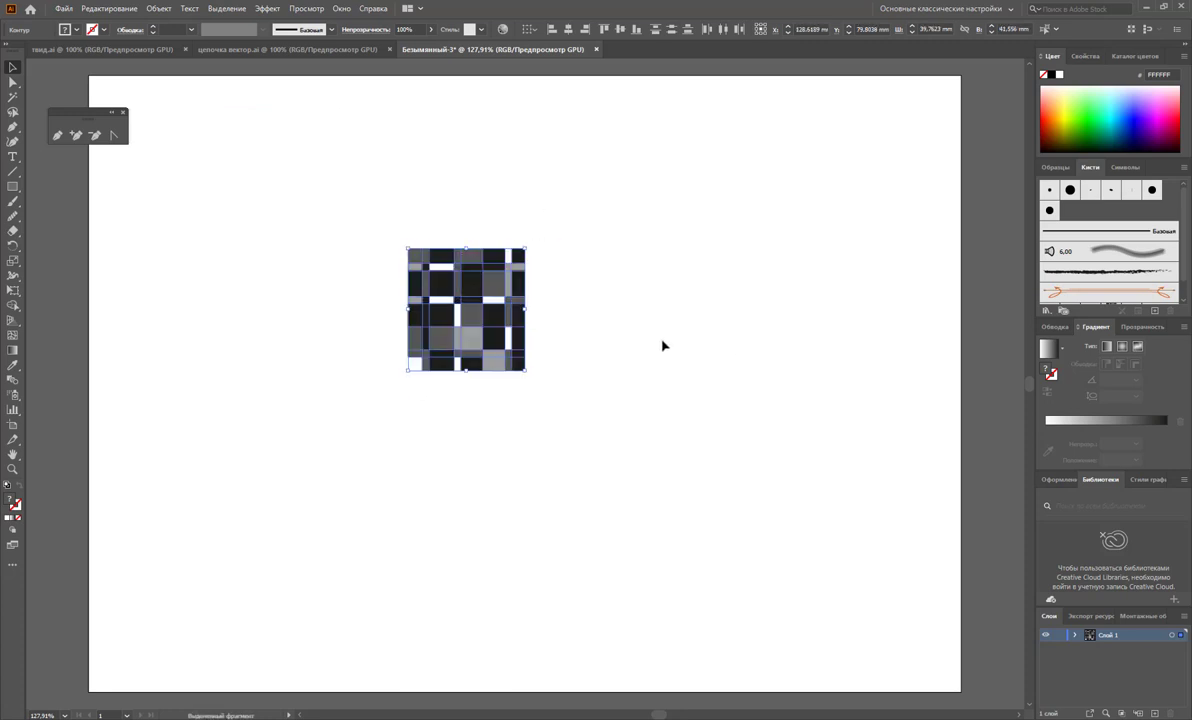
drag(466, 249, 477, 300)
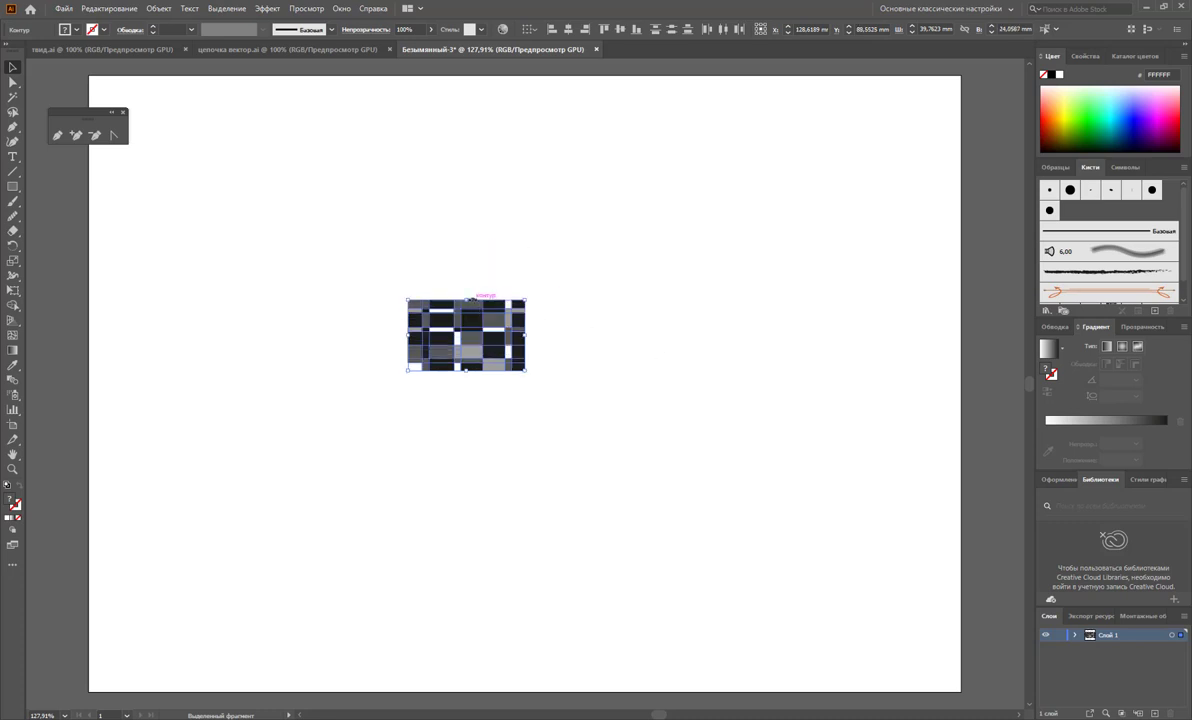
click(563, 335)
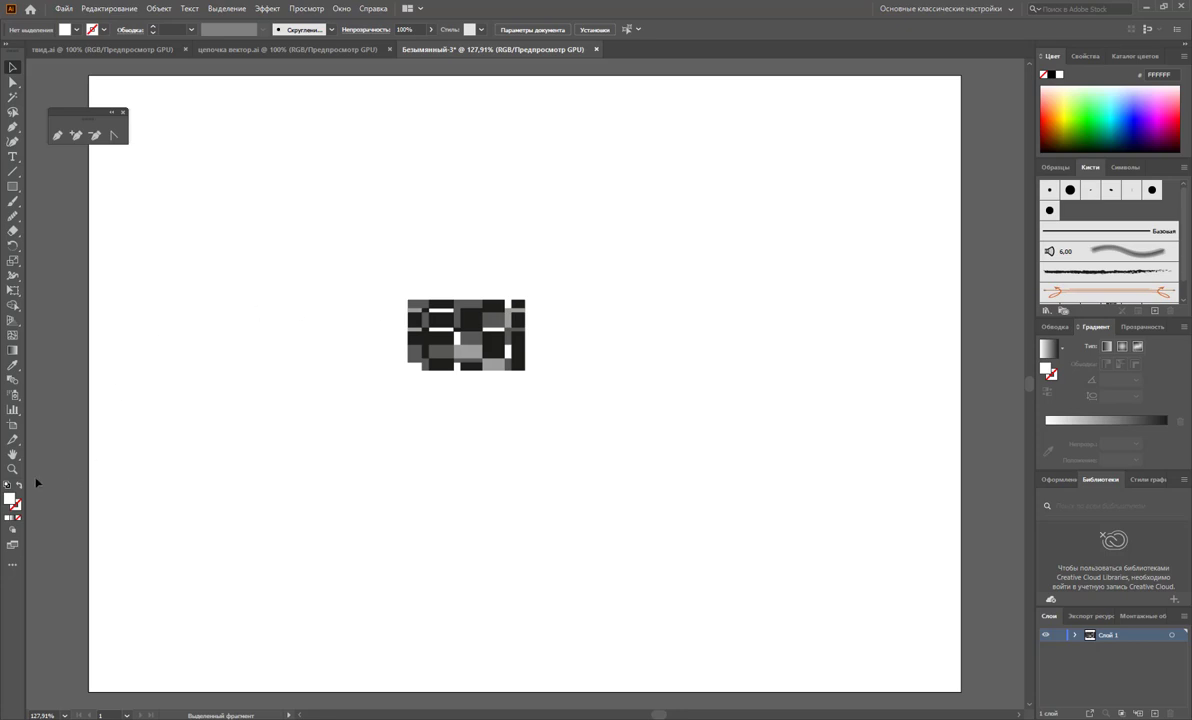
Zoom in on the plaid strip and add a new layer above the tile layer.
key(z)
drag(440, 293, 638, 452)
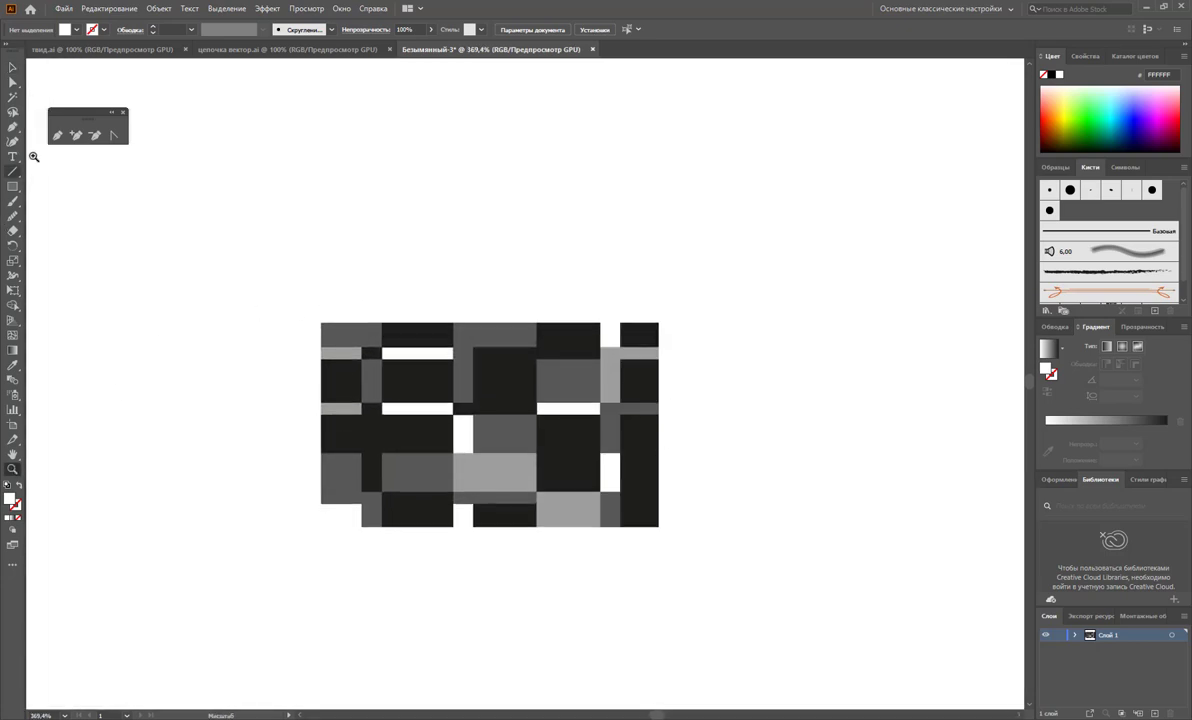
click(59, 135)
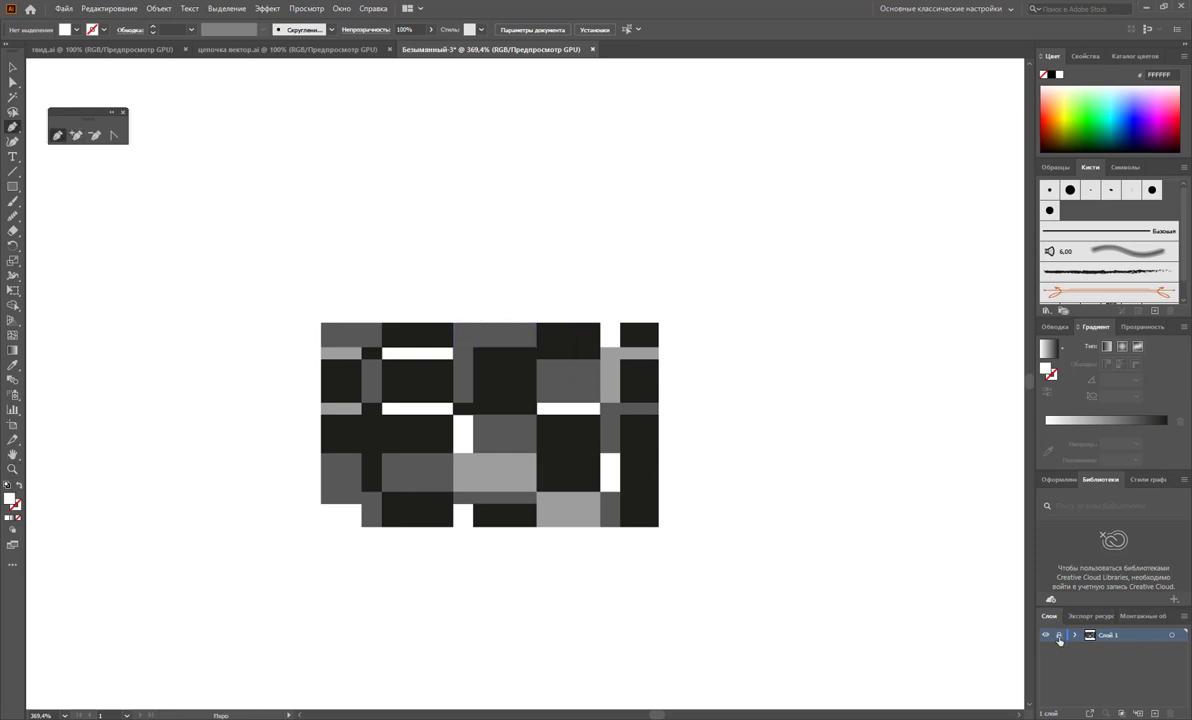
click(1061, 479)
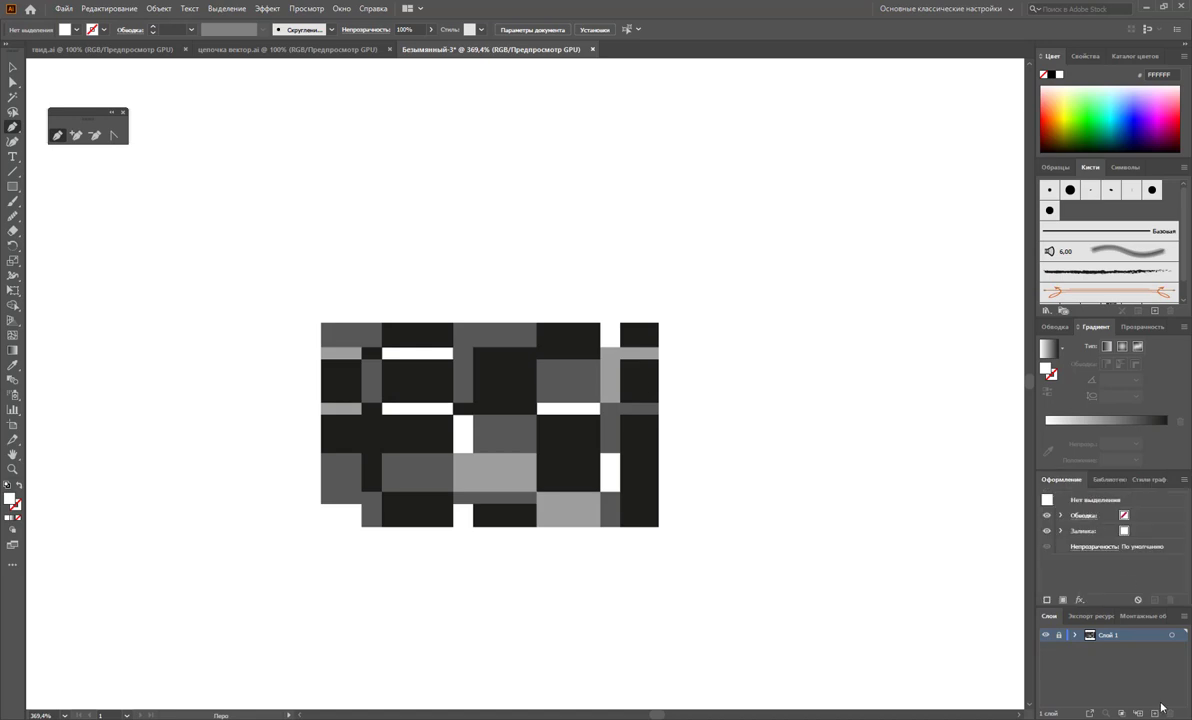
click(1155, 712)
Draw an arched loop from the strip's top edge and give it a black stroke.
click(382, 322)
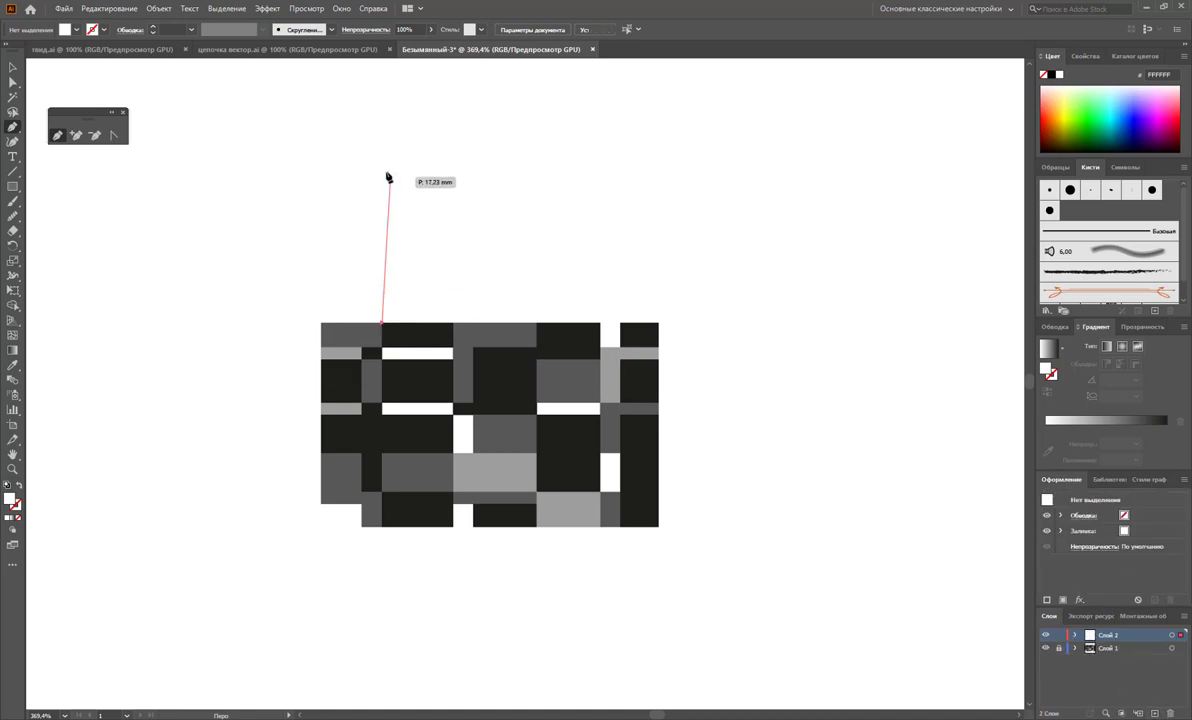
drag(371, 156, 410, 156)
click(404, 322)
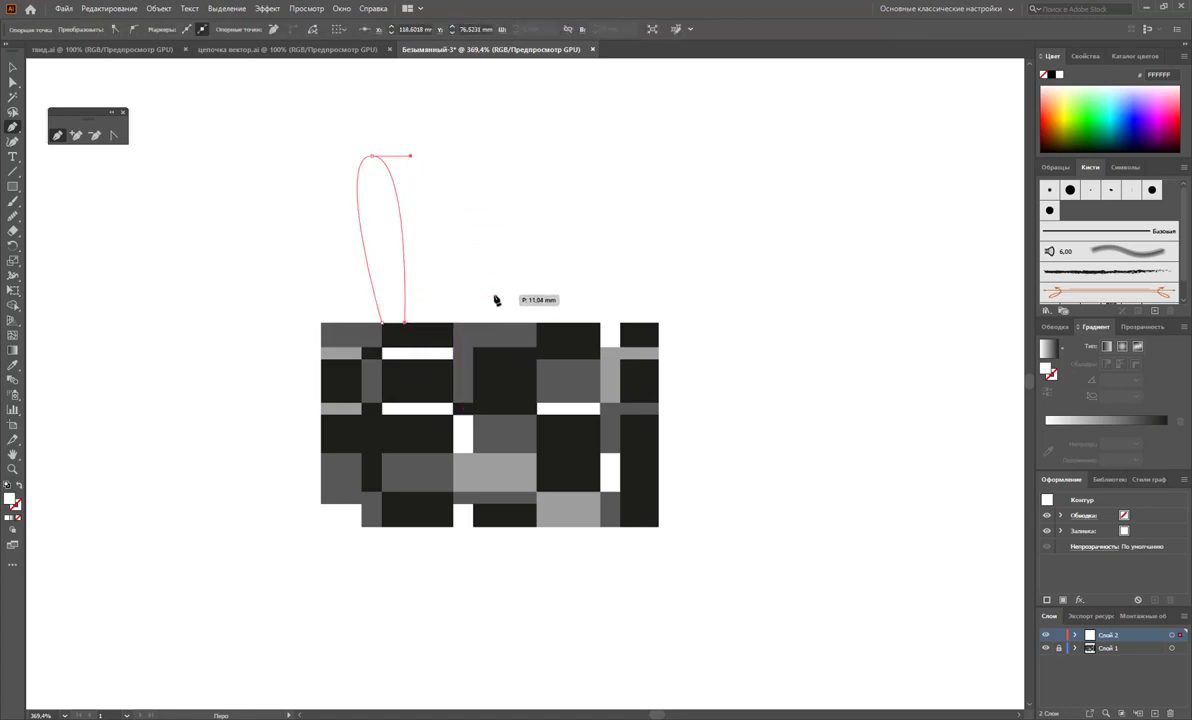
key(Escape)
click(12, 67)
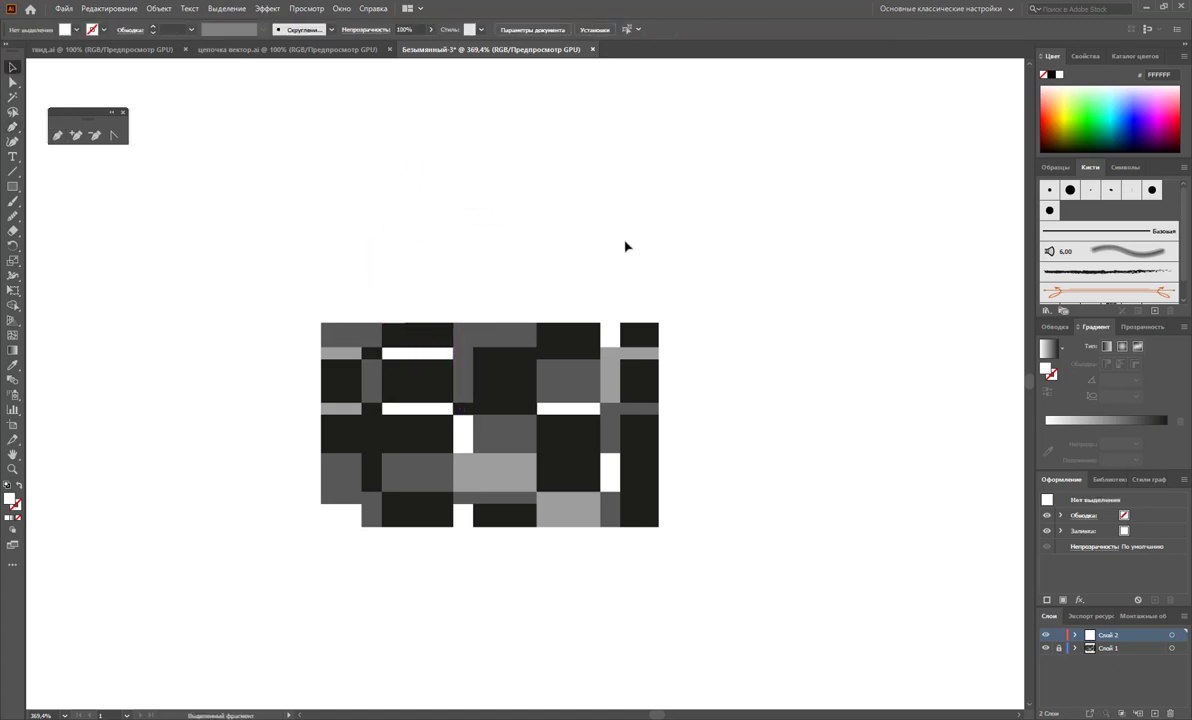
click(380, 240)
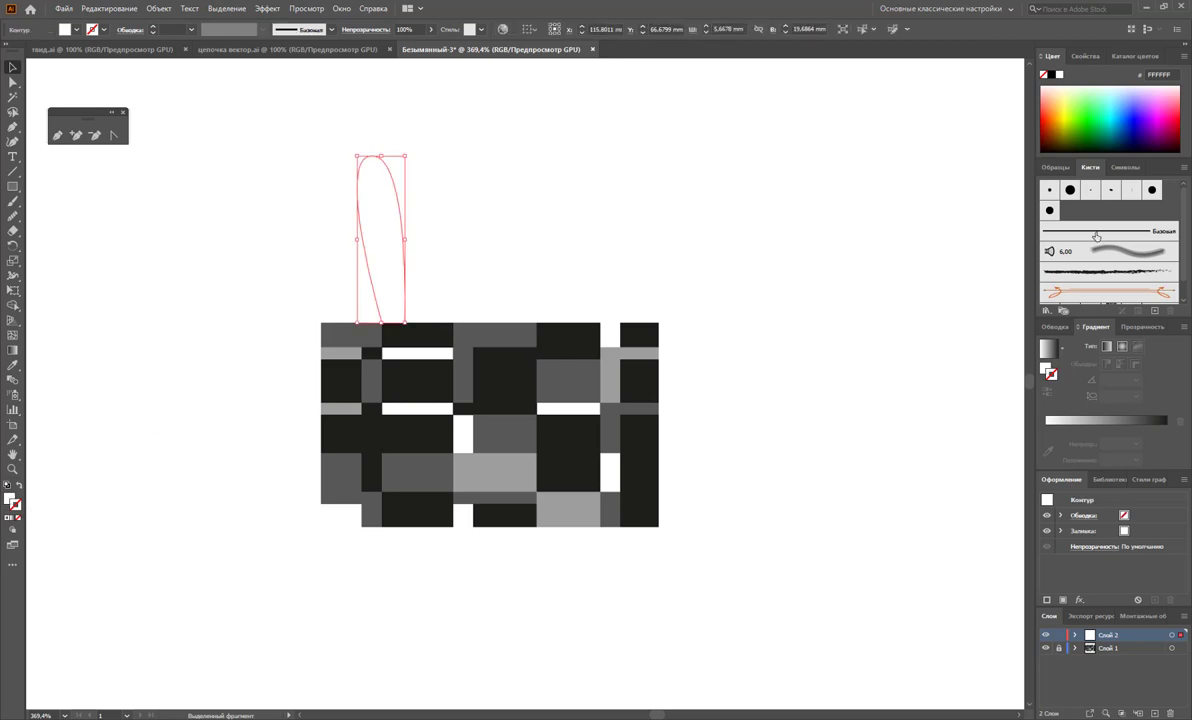
click(1055, 167)
click(1068, 206)
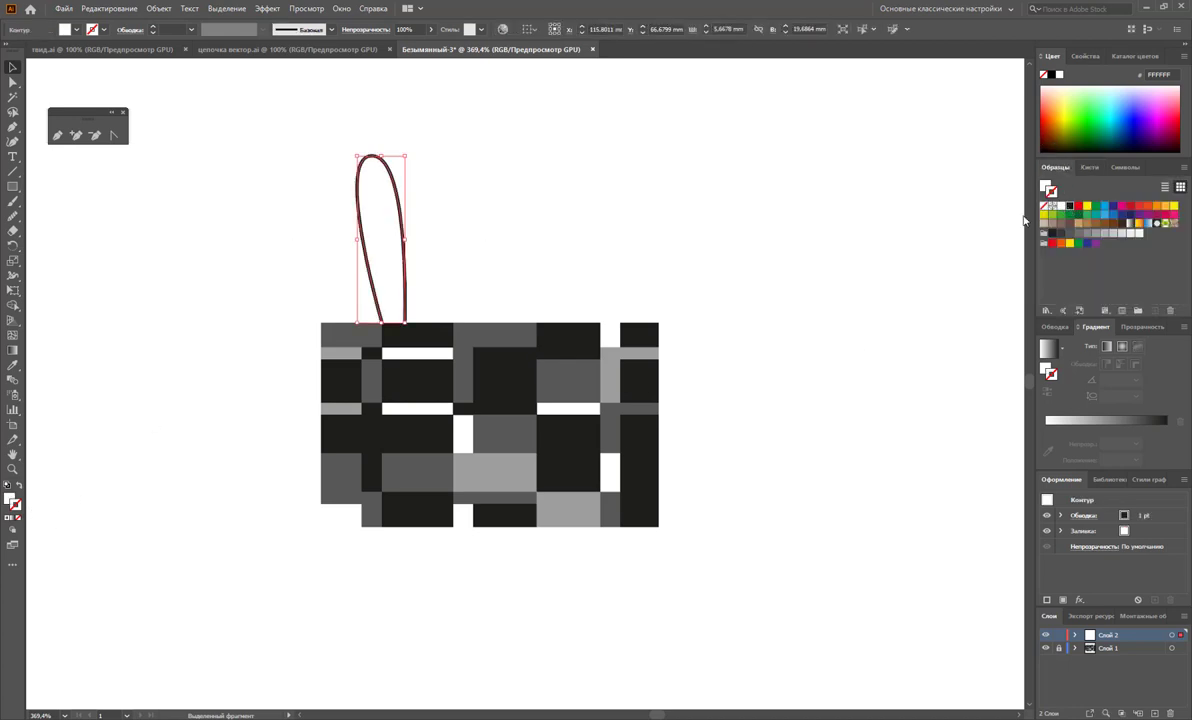
click(737, 258)
Draw second and third arched loops on the strip's top edge with the Pen tool.
click(56, 140)
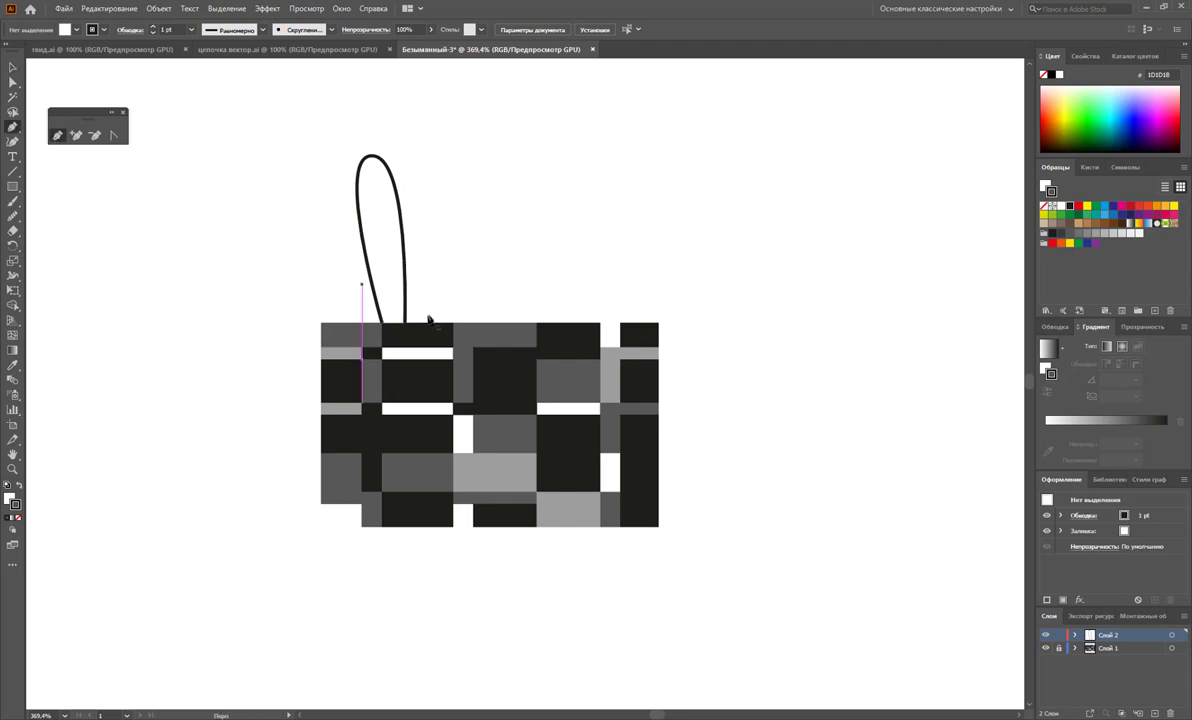
click(391, 322)
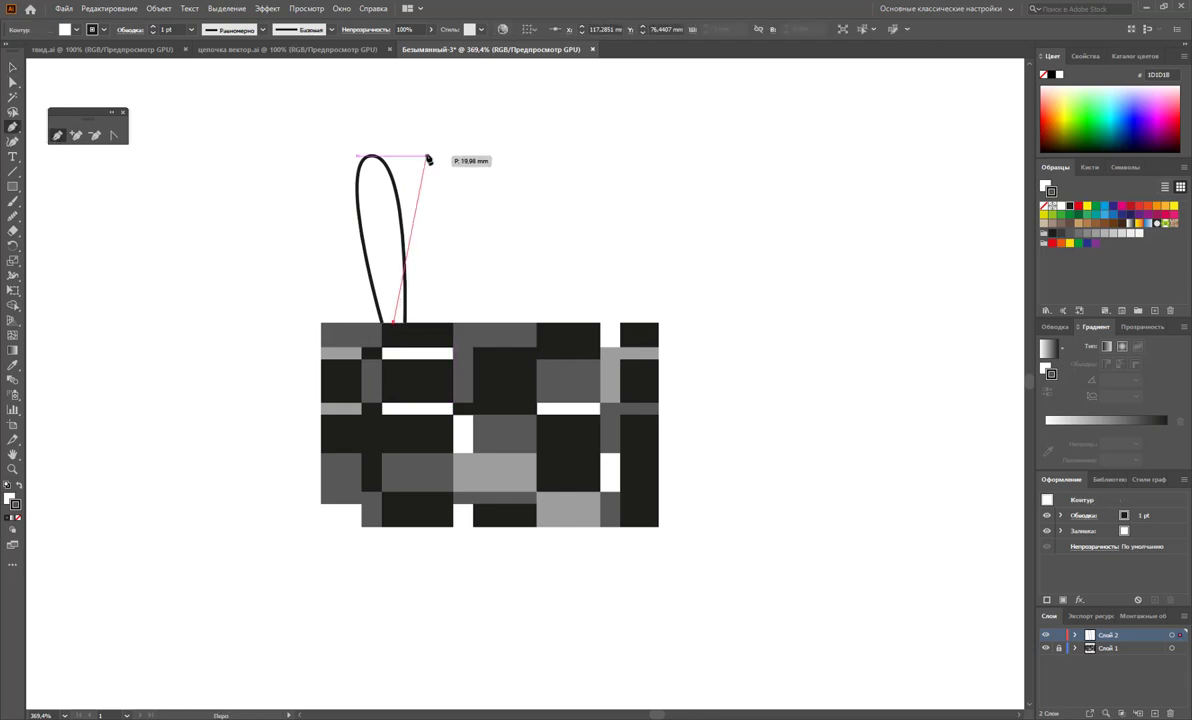
drag(426, 156, 451, 157)
click(440, 322)
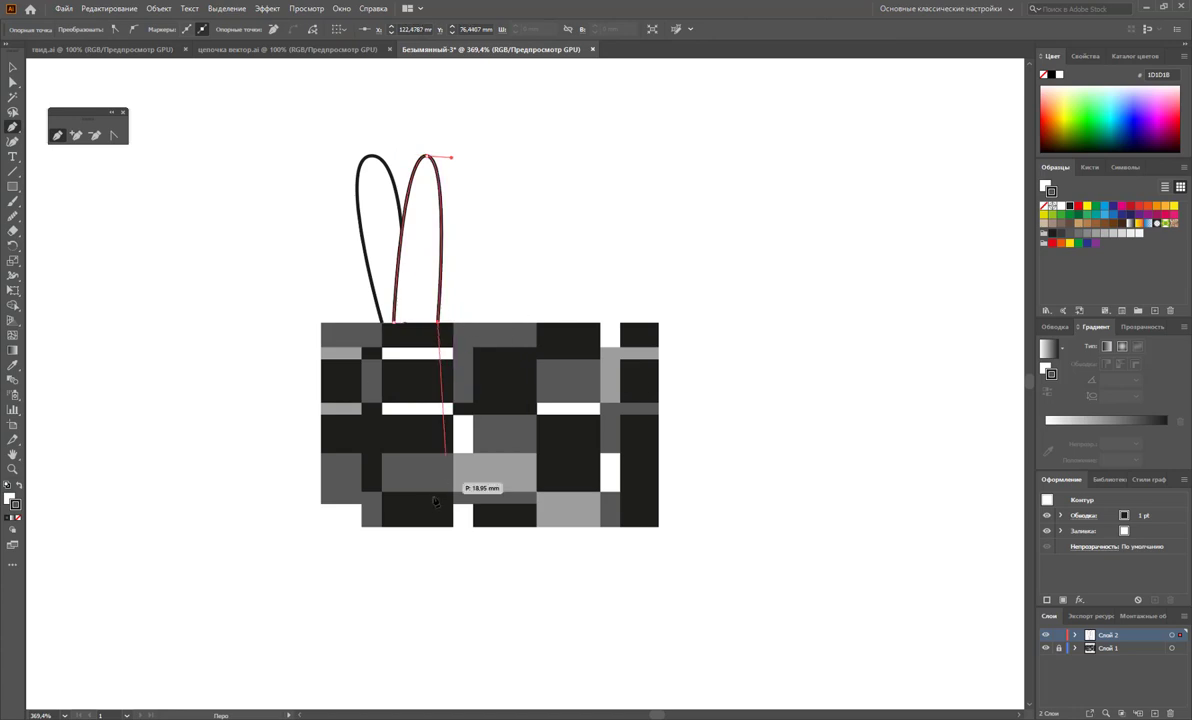
ctrl+click(559, 181)
click(467, 322)
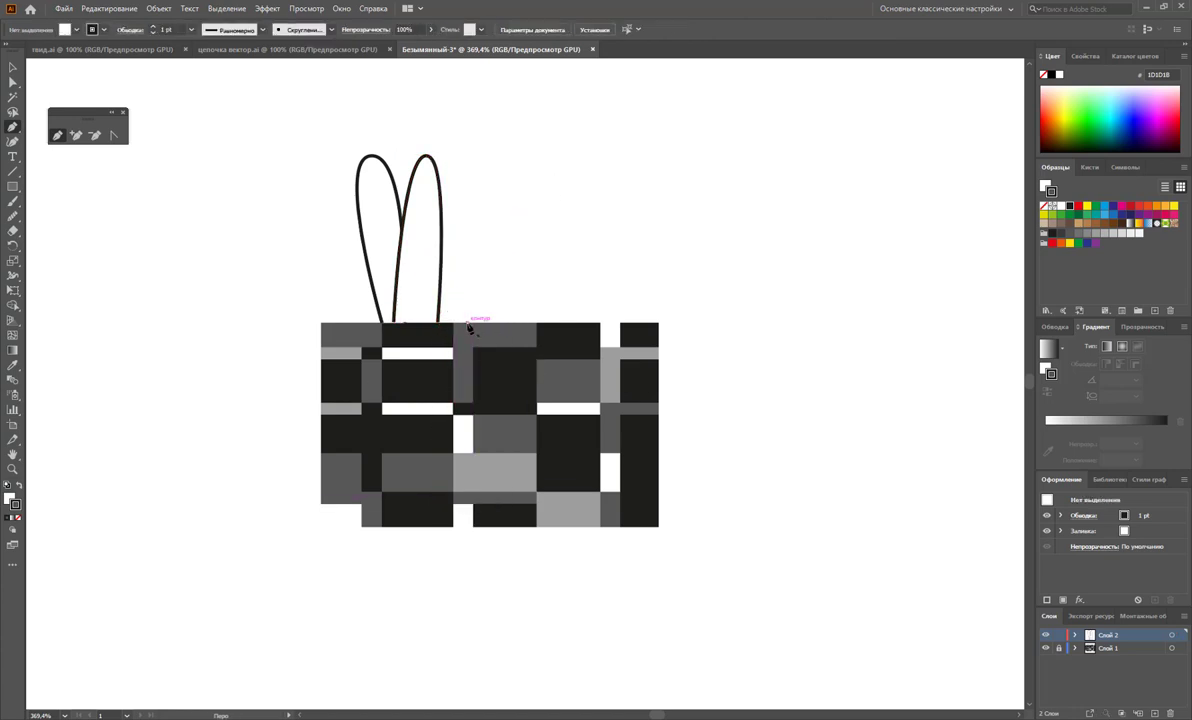
drag(463, 160, 481, 160)
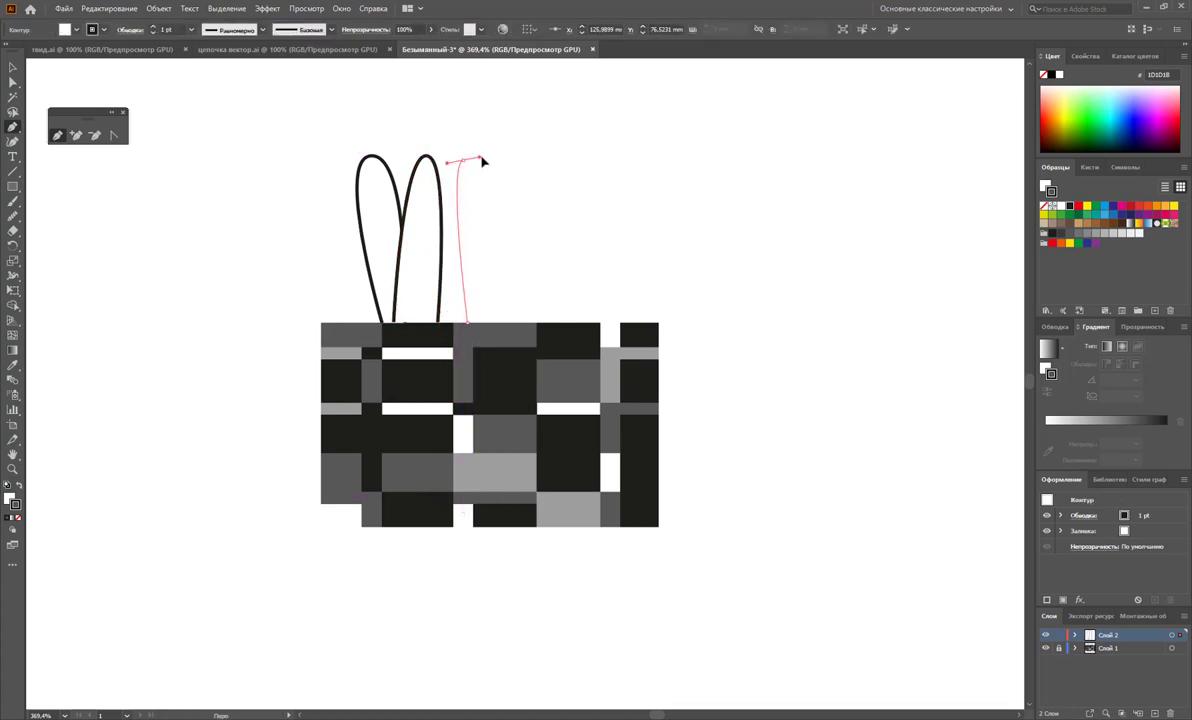
click(492, 322)
ctrl+click(540, 311)
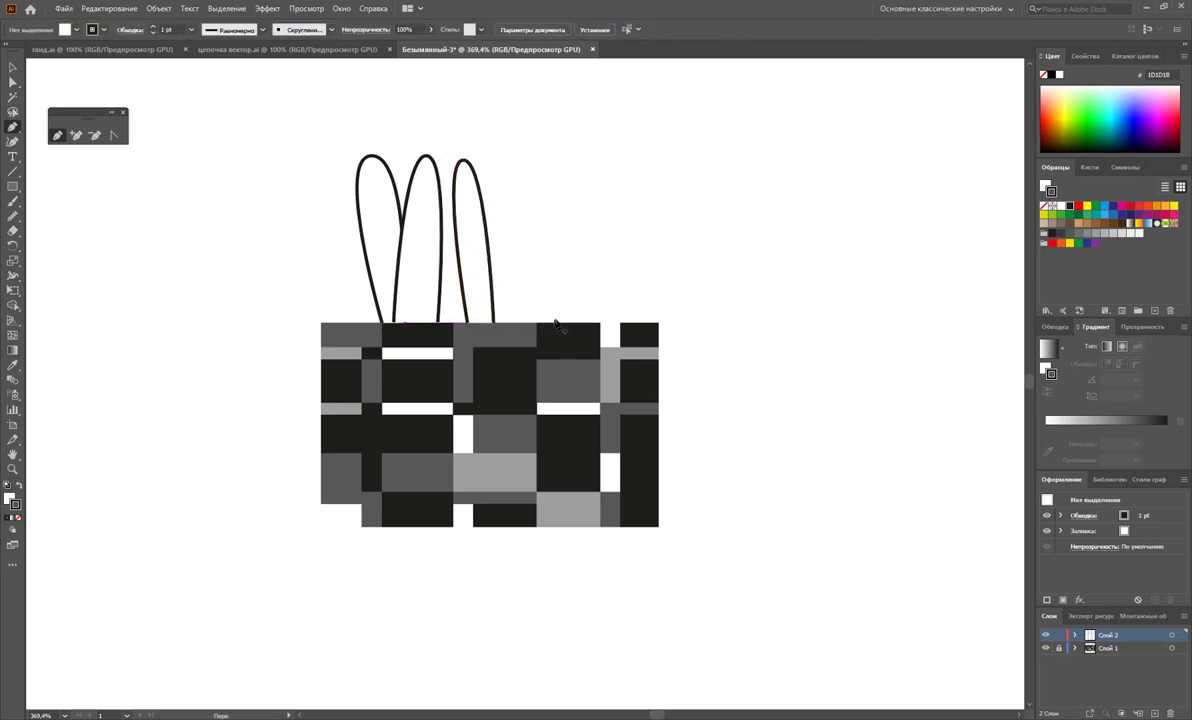
Draw a fourth loop further right, redoing its arch after undoing the first attempt.
click(556, 322)
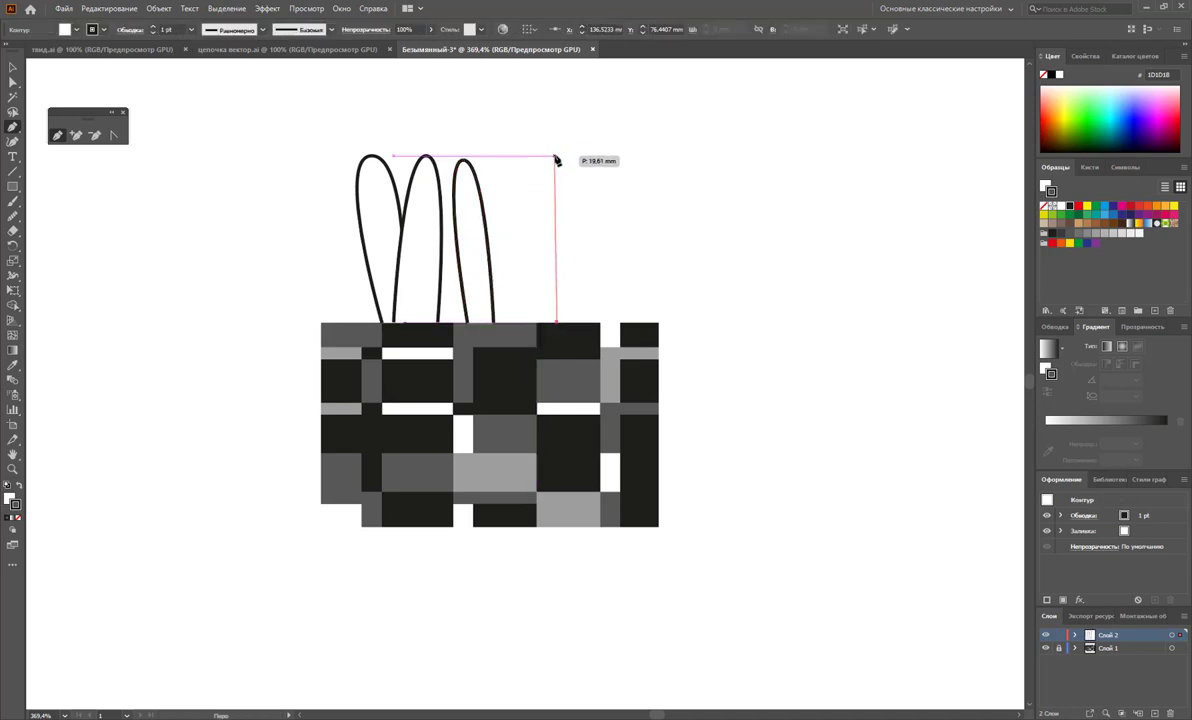
drag(560, 157, 530, 158)
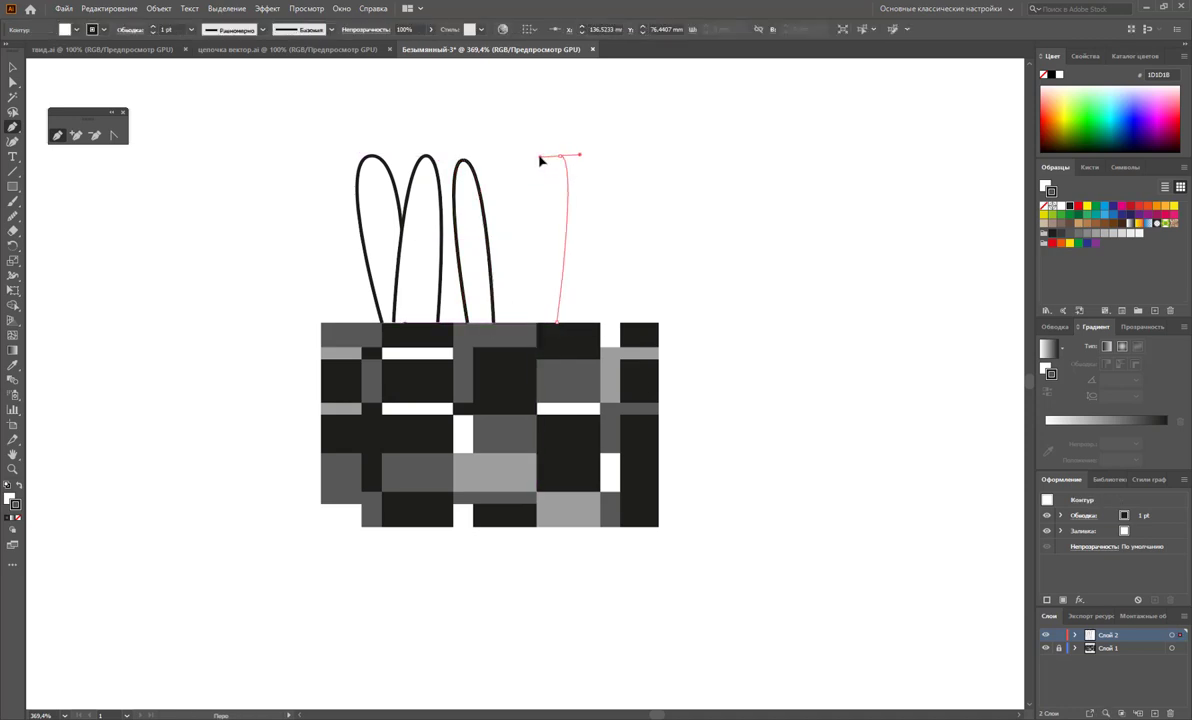
click(548, 323)
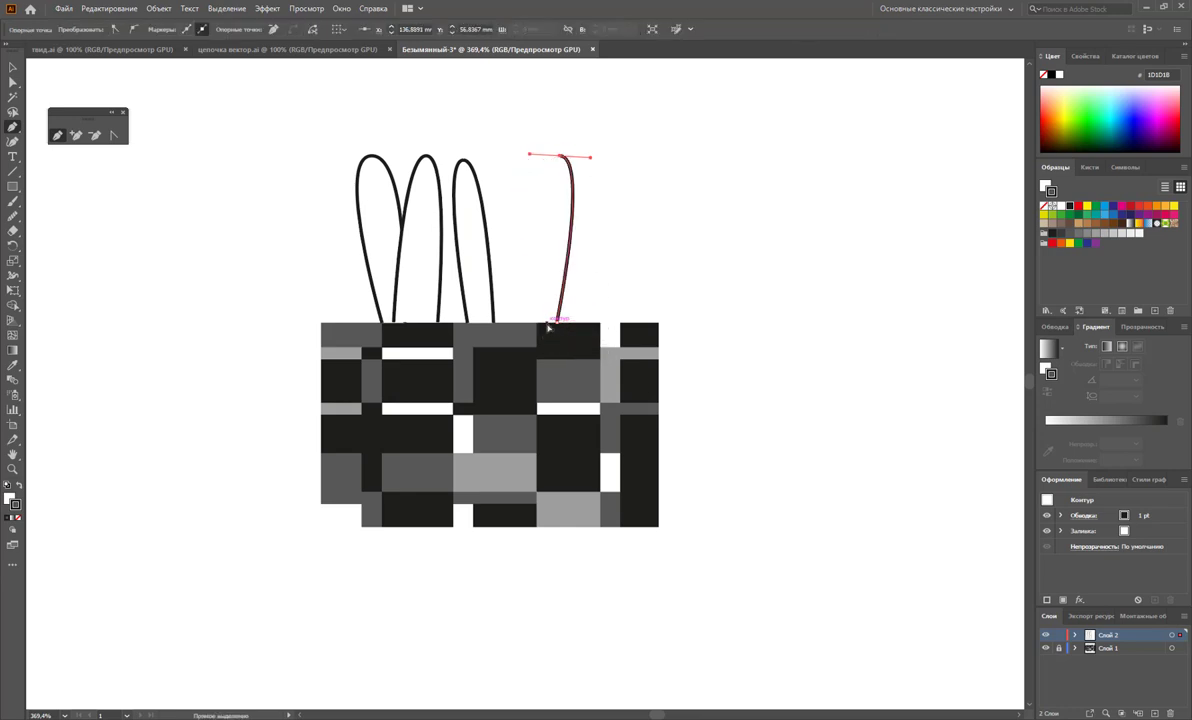
ctrl+click(542, 308)
key(ctrl+z)
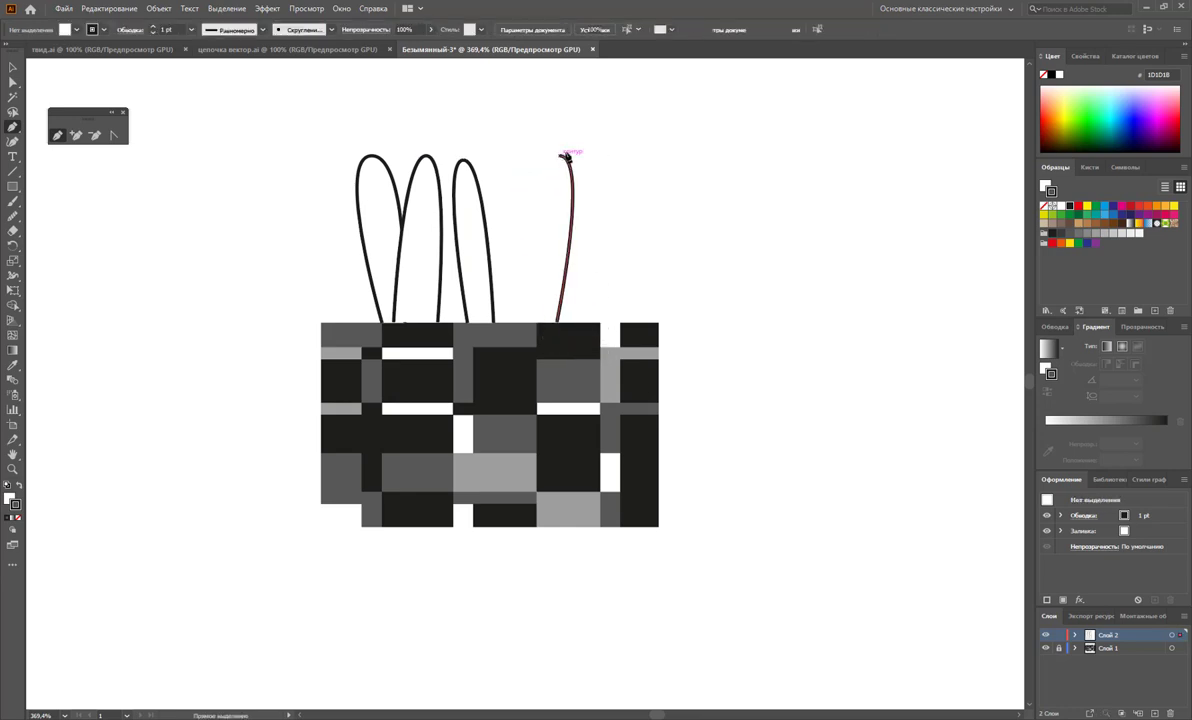
key(ctrl+z)
key(ctrl+z)
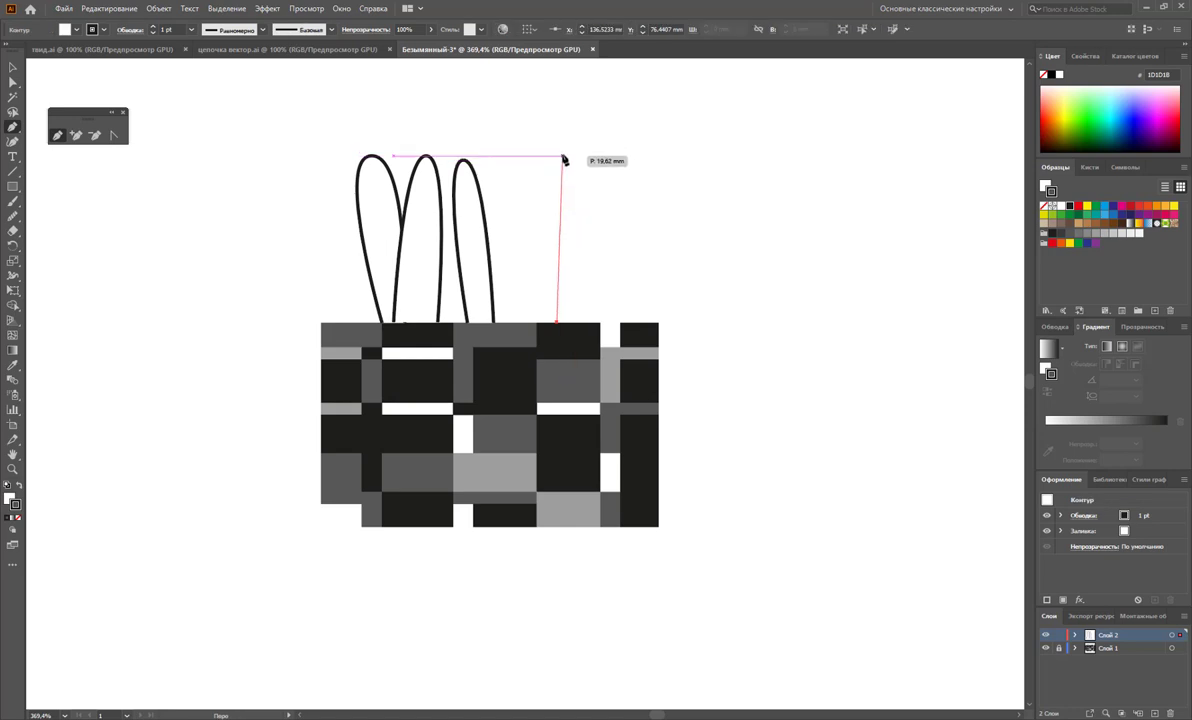
drag(562, 159, 535, 154)
click(549, 324)
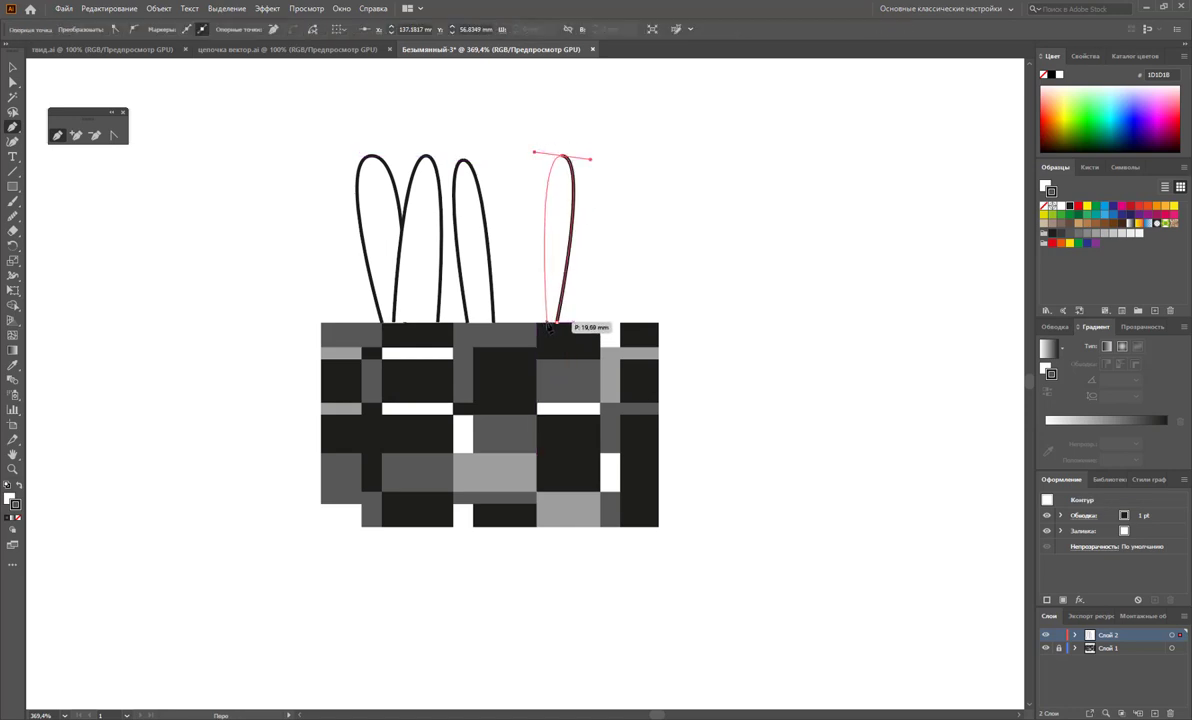
ctrl+click(610, 305)
Add fifth and sixth rounded loops along the tile's top edge.
click(640, 322)
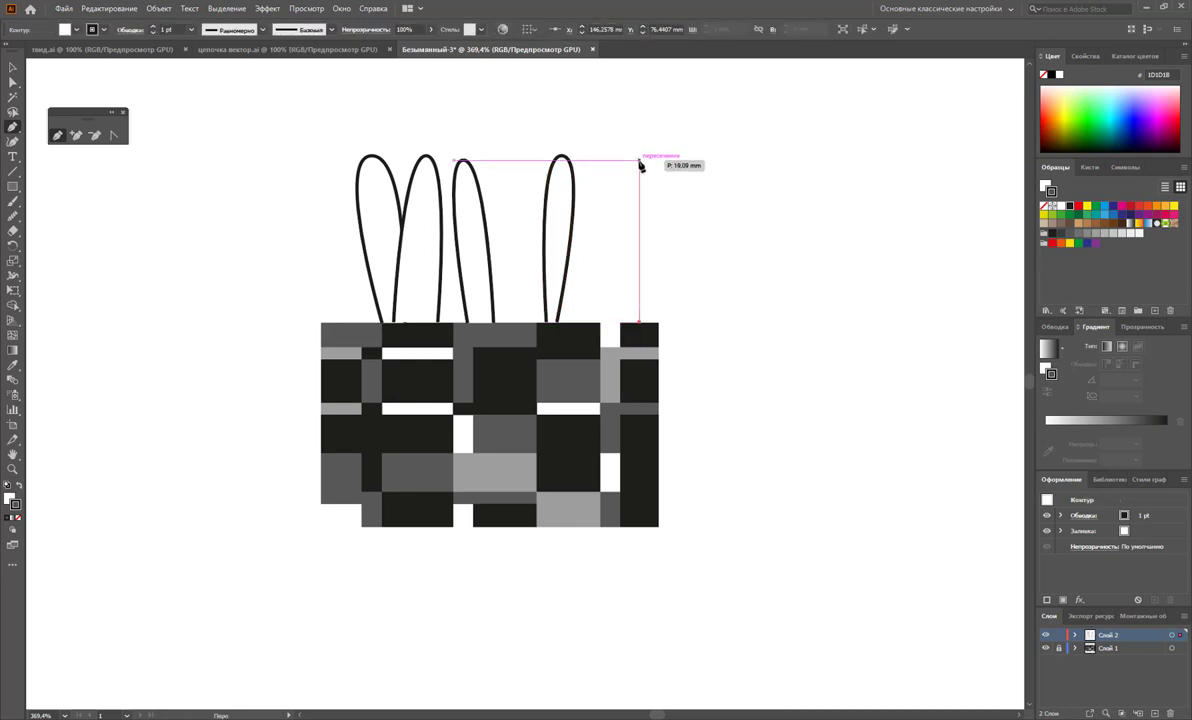
drag(640, 158, 607, 160)
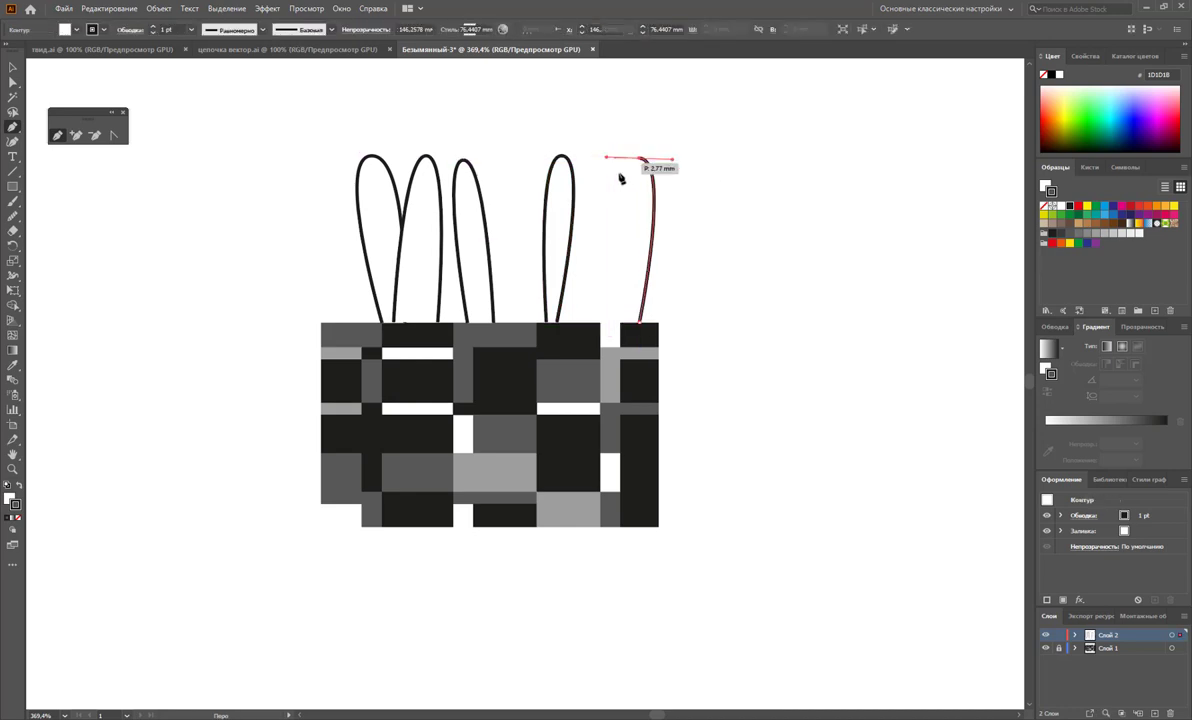
click(640, 322)
ctrl+click(688, 319)
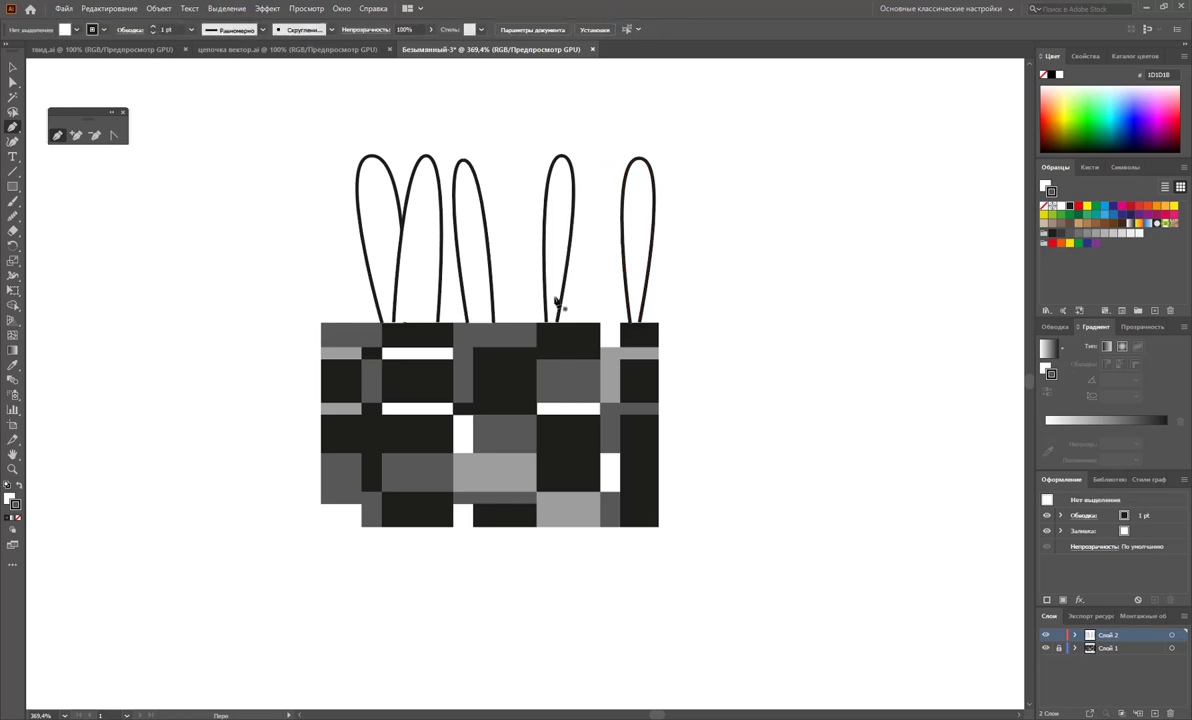
click(610, 322)
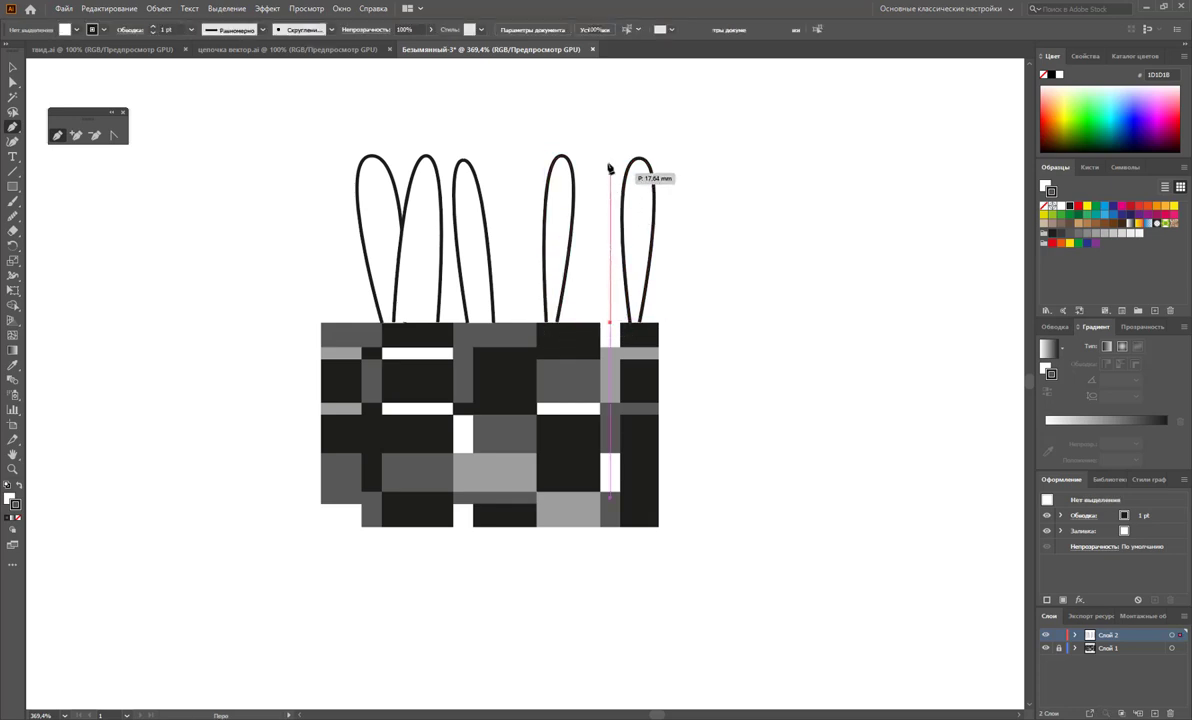
drag(600, 157, 578, 157)
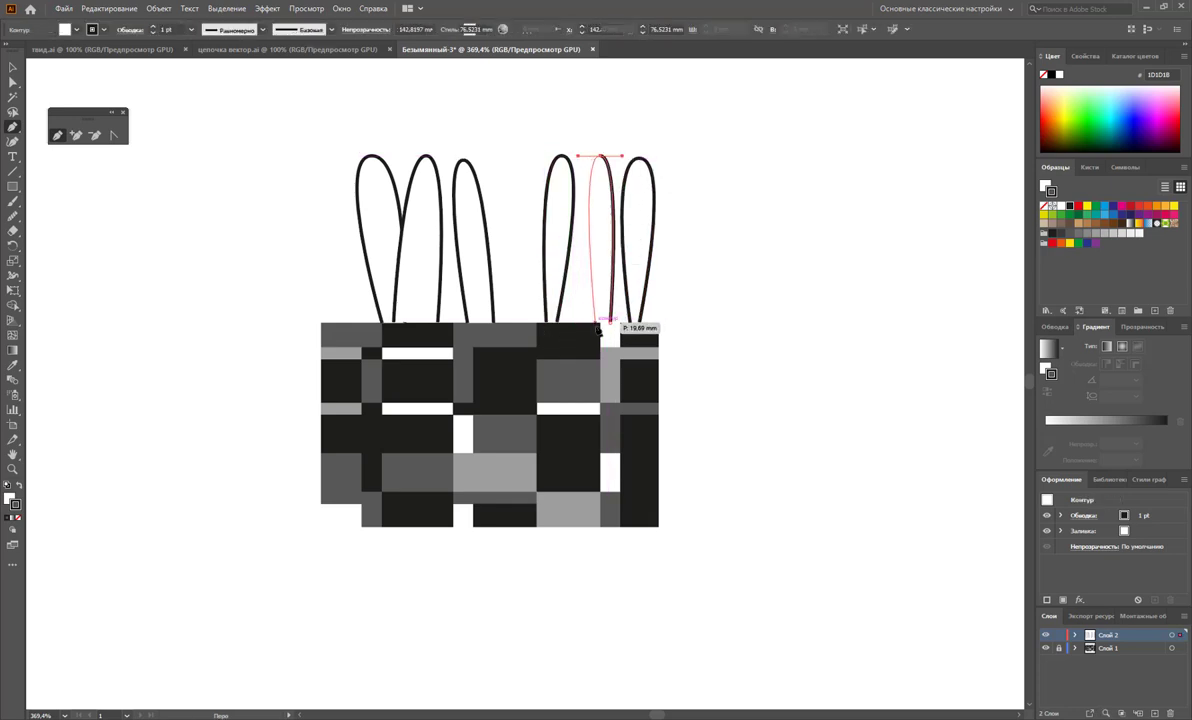
click(610, 322)
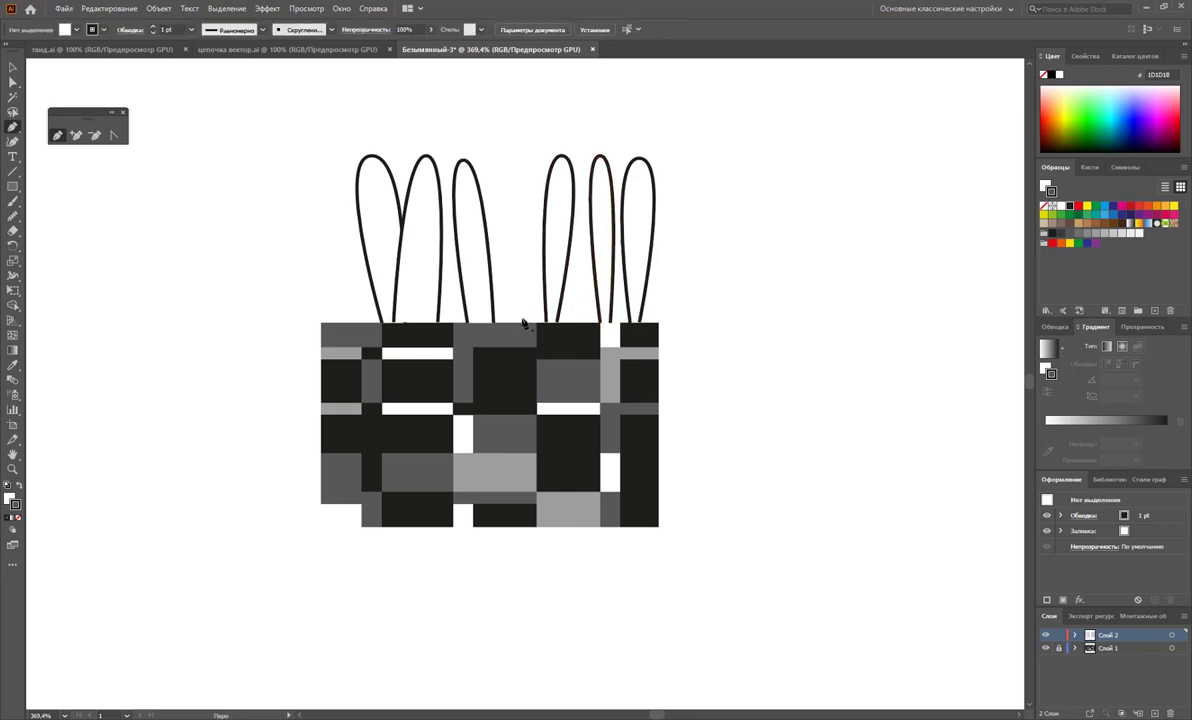
Add another loop and reshape its curve at the closing point.
click(527, 322)
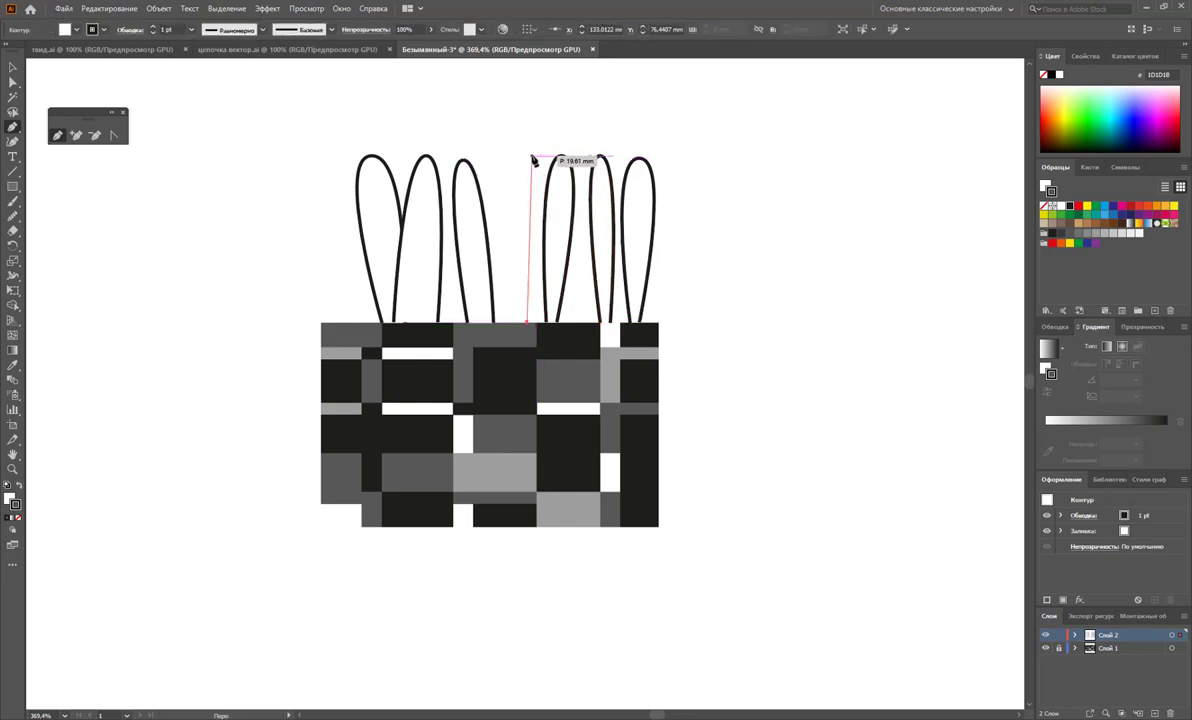
drag(536, 157, 502, 155)
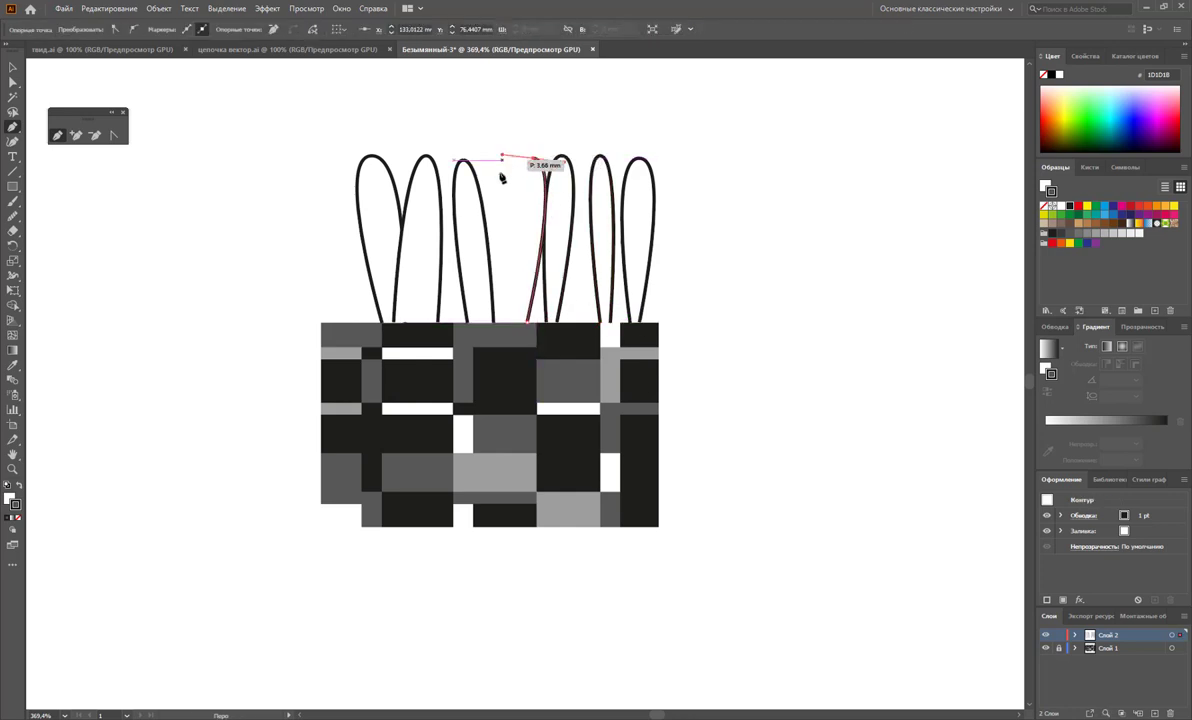
click(513, 327)
drag(513, 327, 547, 304)
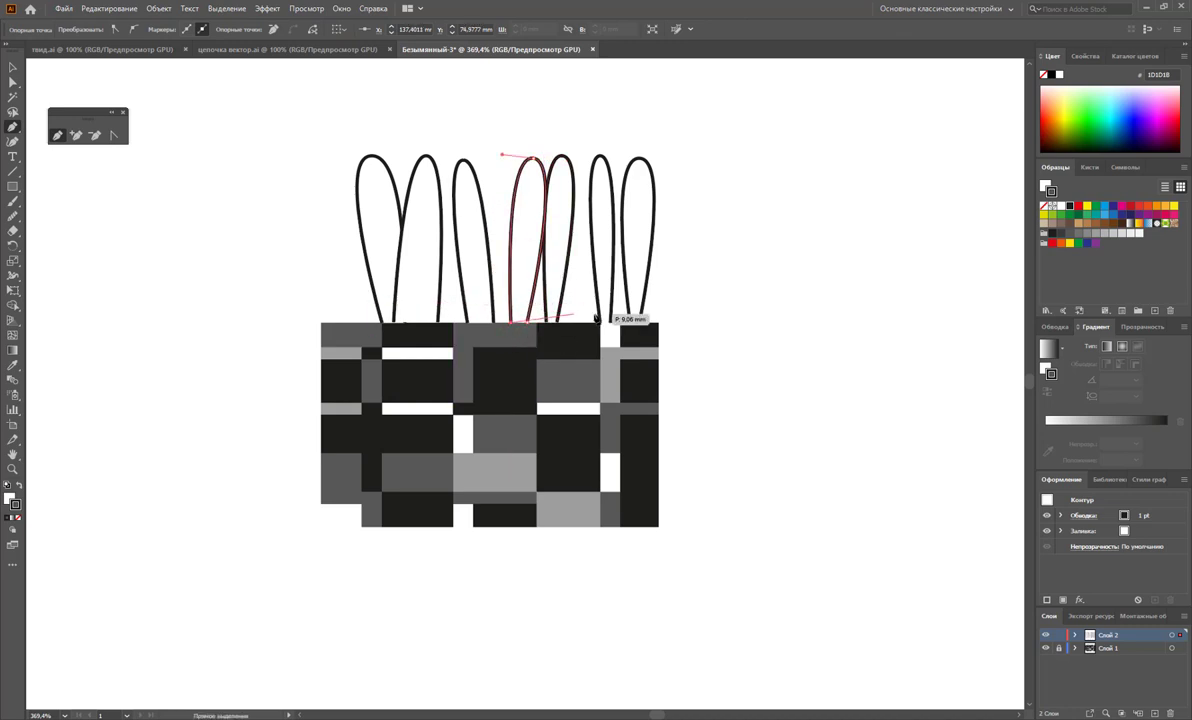
drag(547, 304, 537, 295)
key(ctrl+shift+a)
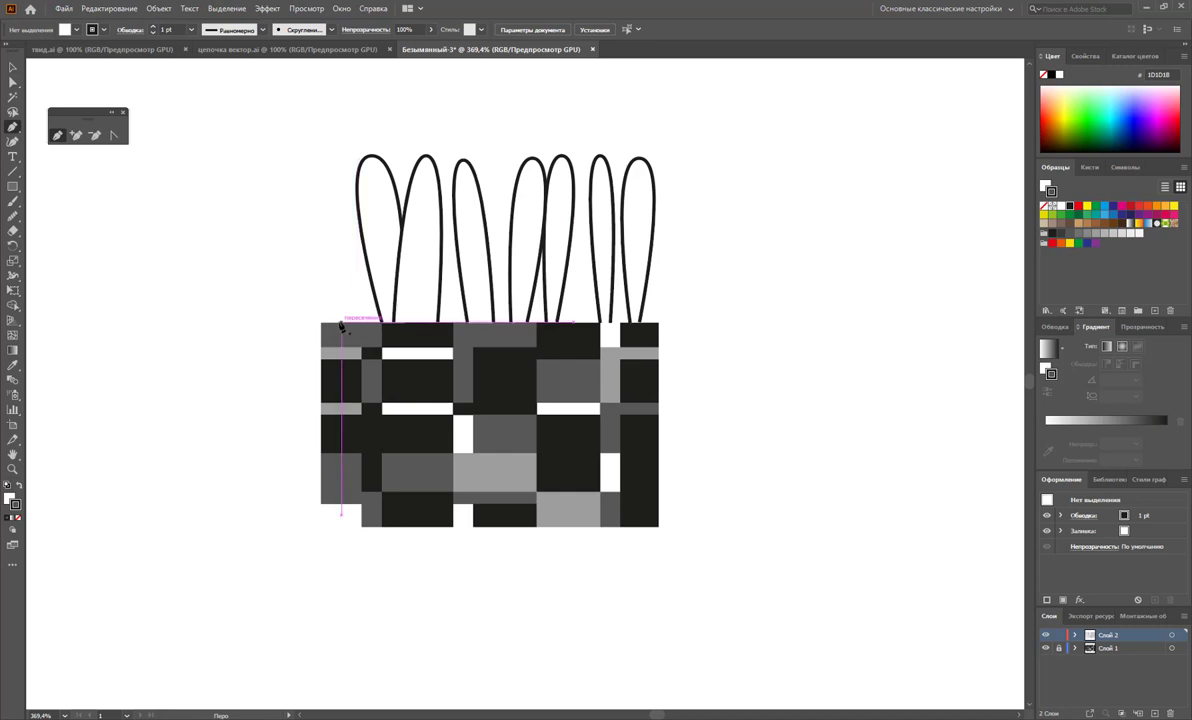
Fill in loops at the tile's left end and between the first two loops.
mouse_move(334, 325)
mouse_down()
mouse_move(334, 165)
mouse_move(360, 170)
mouse_move(350, 327)
mouse_up()
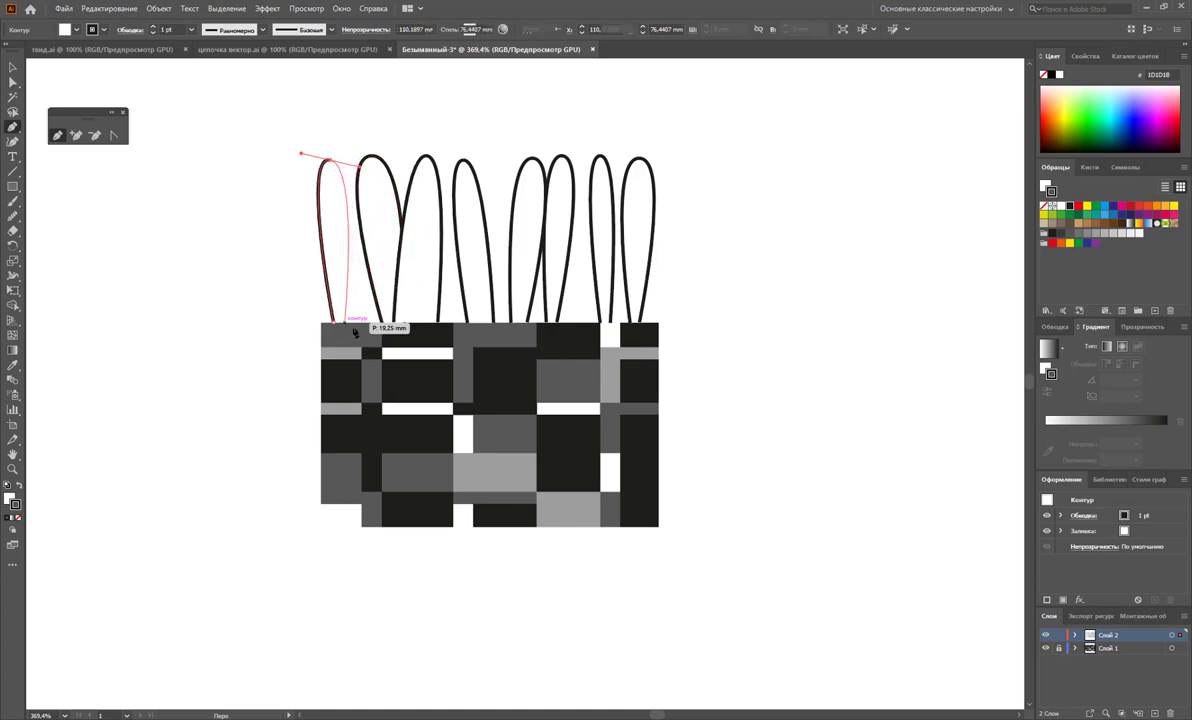
ctrl+click(362, 330)
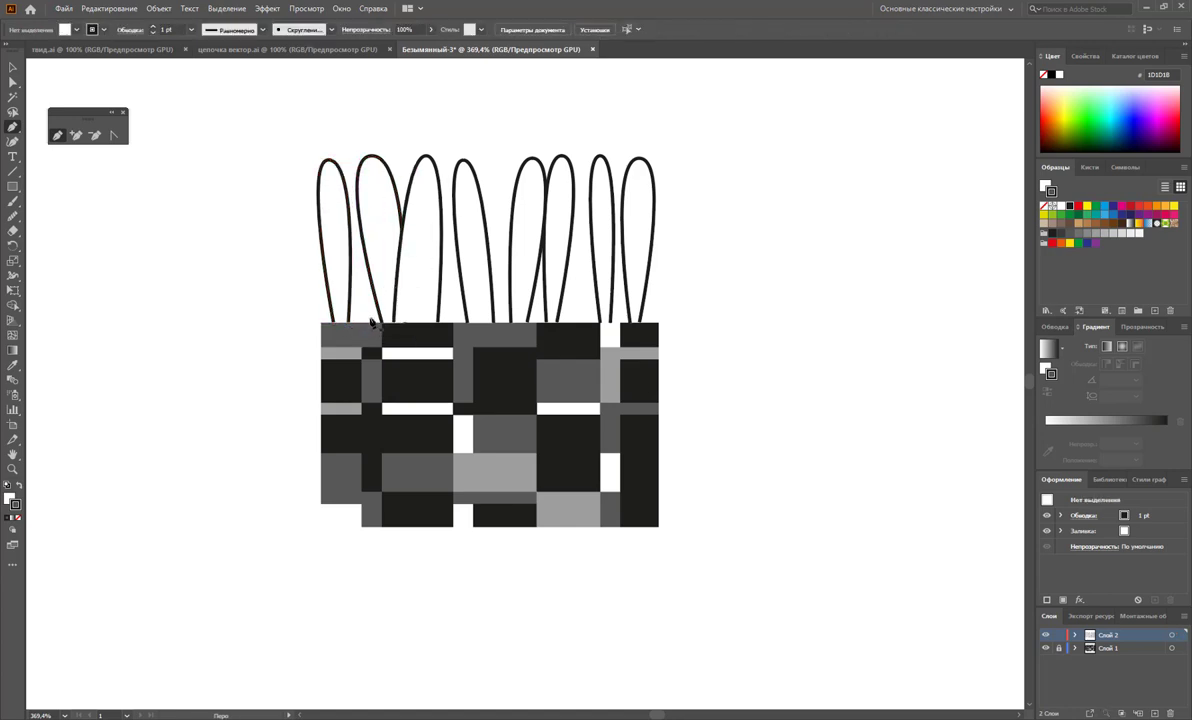
ctrl+click(362, 172)
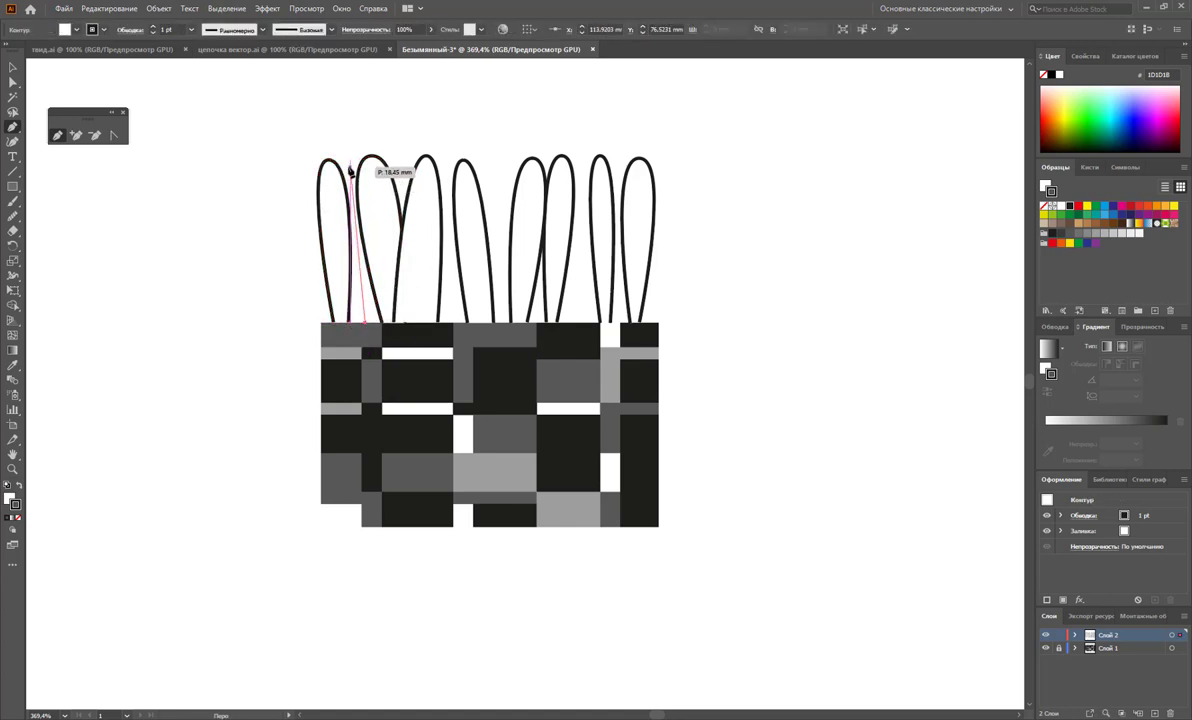
mouse_move(367, 160)
mouse_down()
mouse_move(388, 330)
mouse_move(452, 168)
mouse_up()
ctrl+click(401, 300)
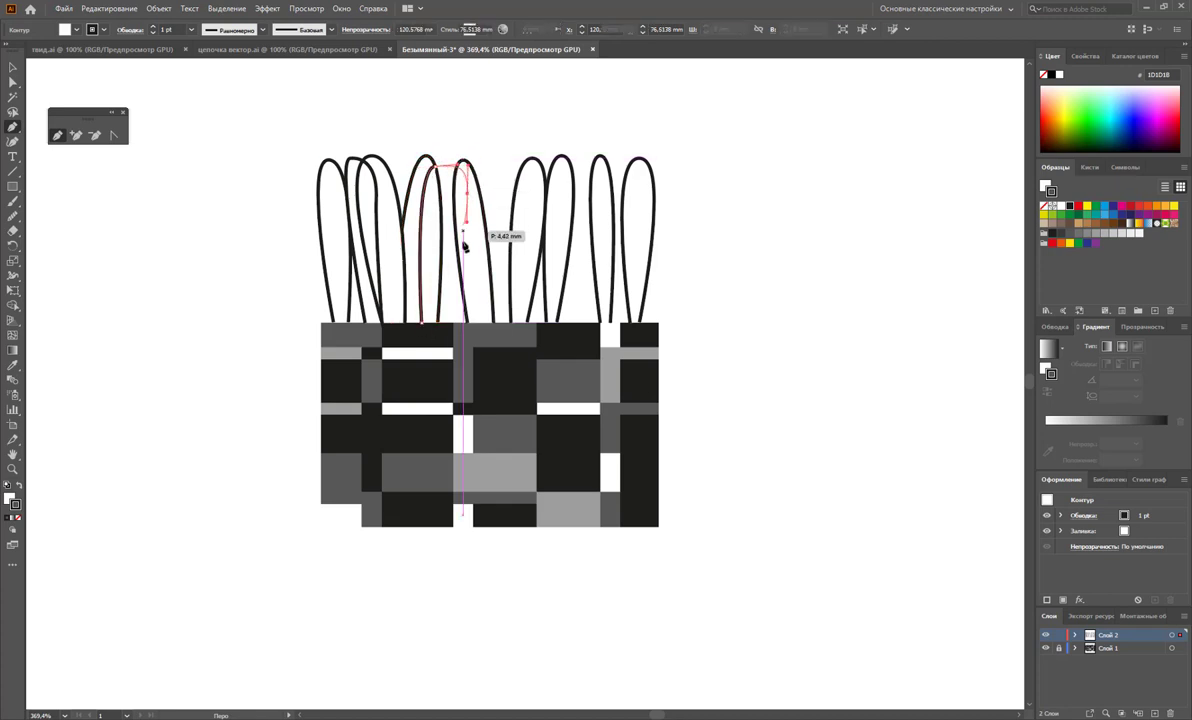
click(465, 323)
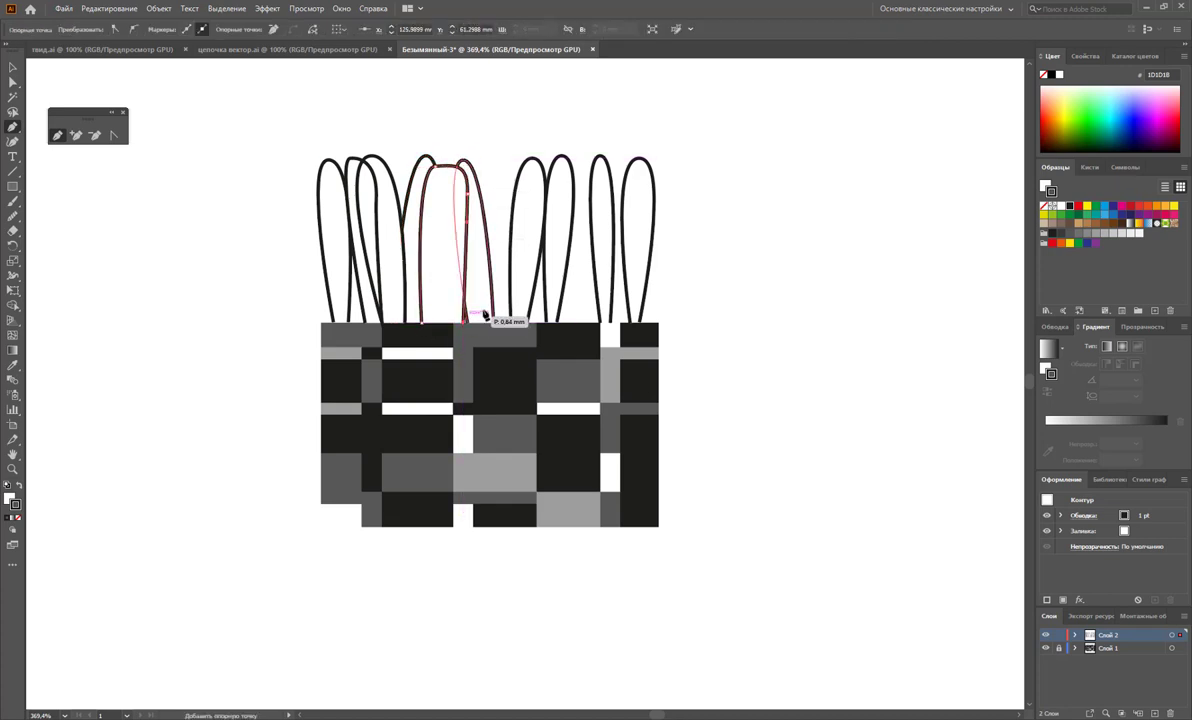
ctrl+click(494, 322)
Add two more rounded loops toward the strip's right end.
click(483, 322)
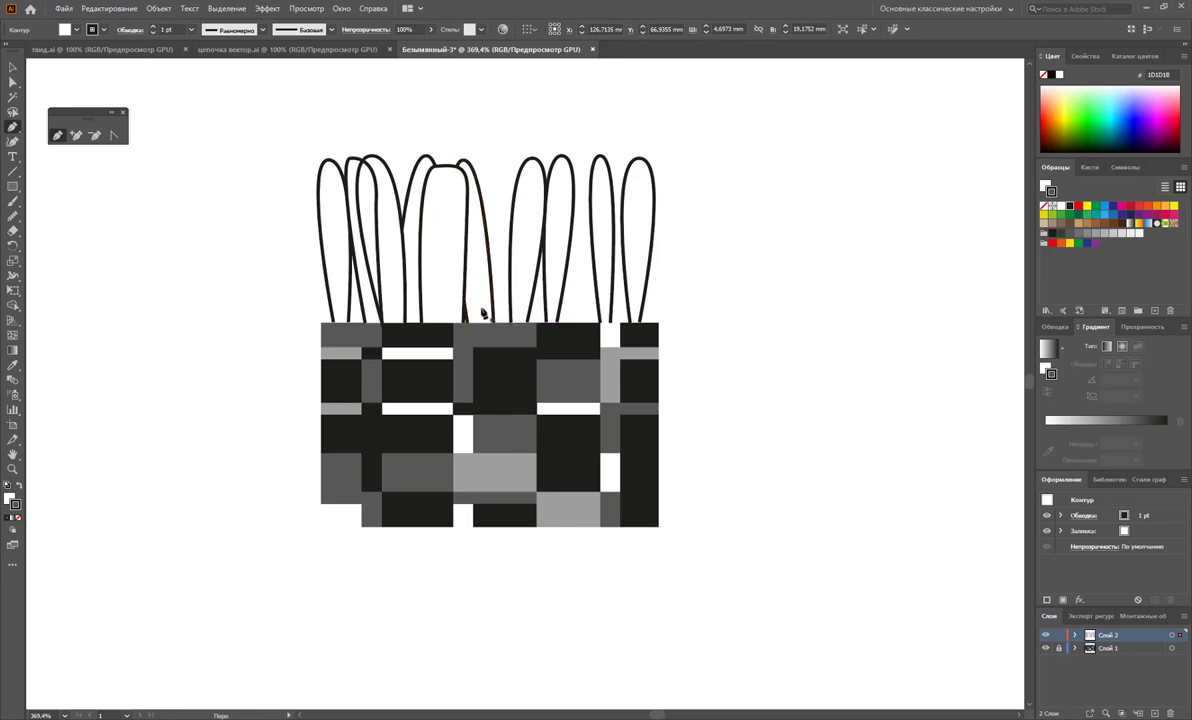
drag(472, 160, 490, 166)
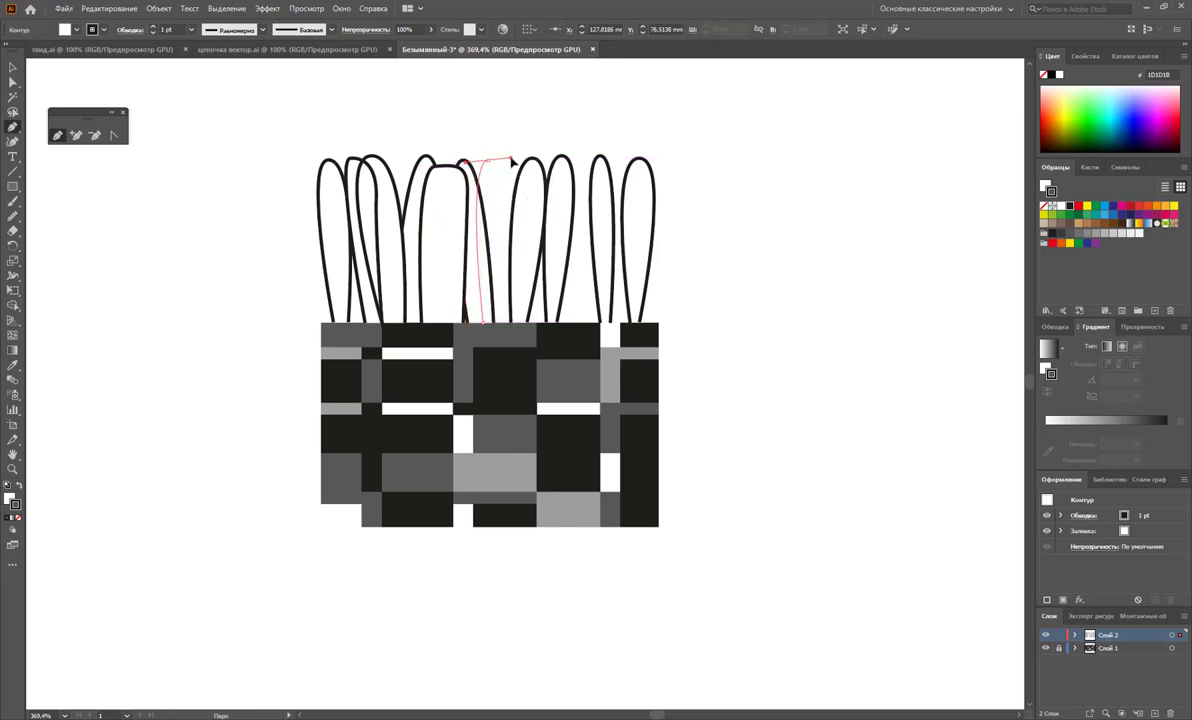
click(510, 158)
click(520, 325)
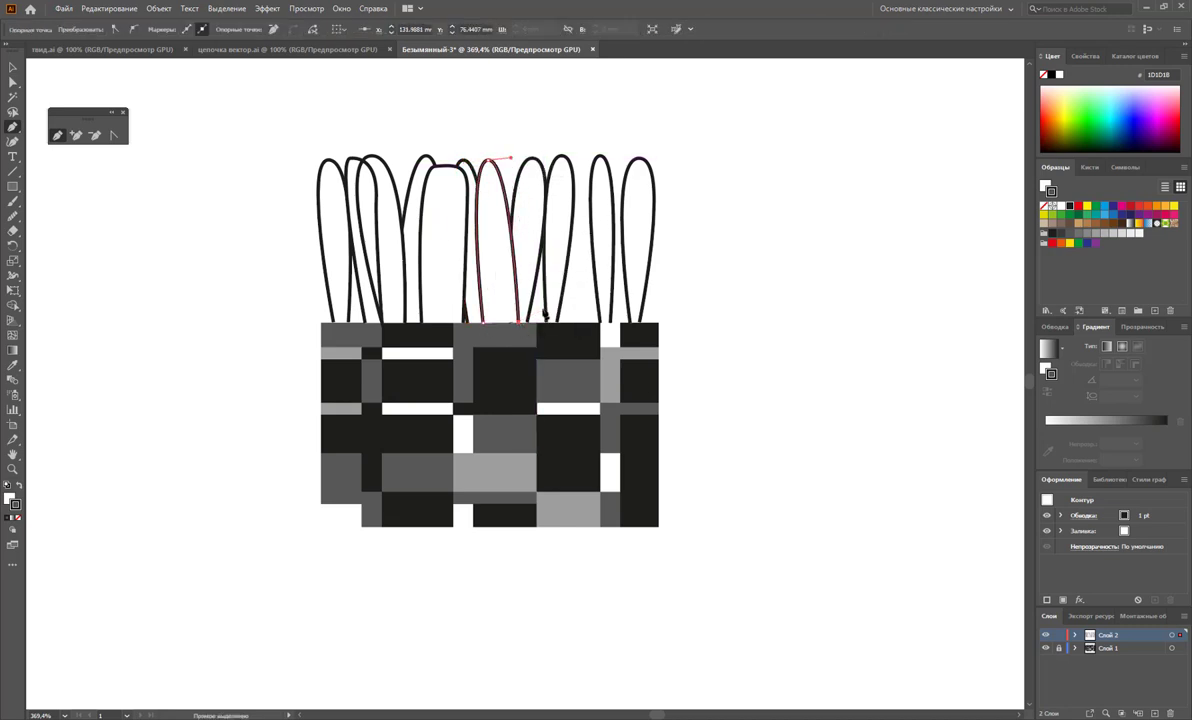
ctrl+click(575, 325)
click(576, 322)
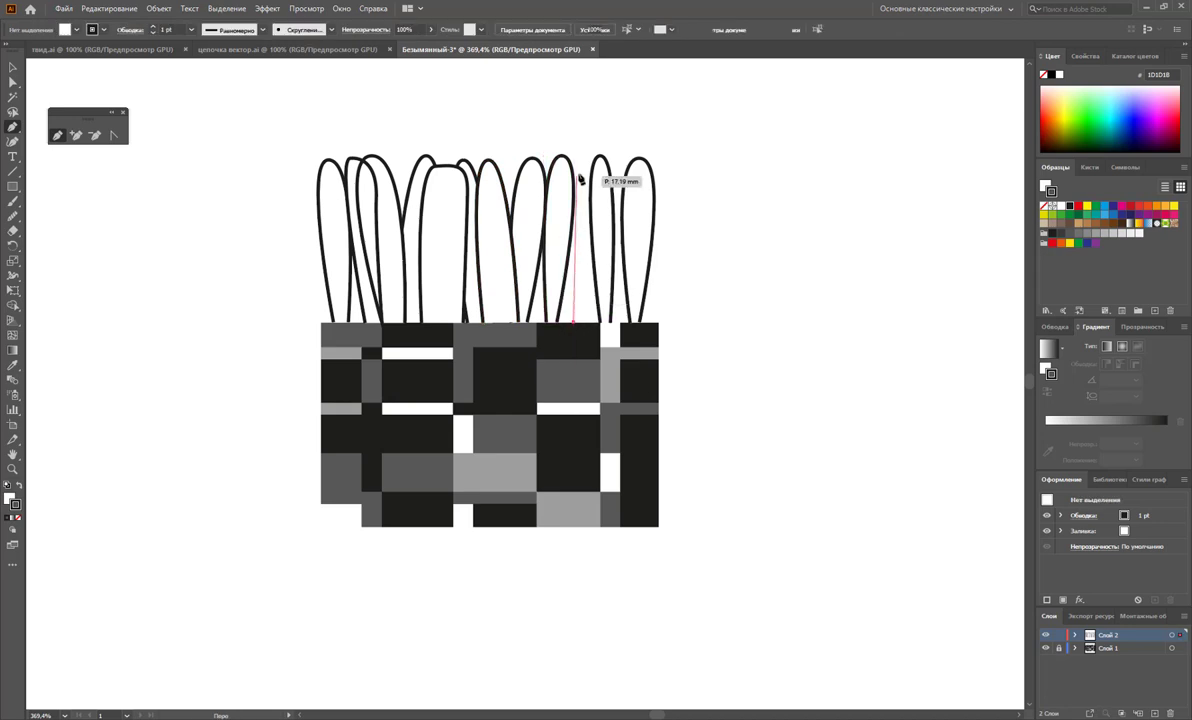
drag(588, 162, 602, 170)
click(602, 322)
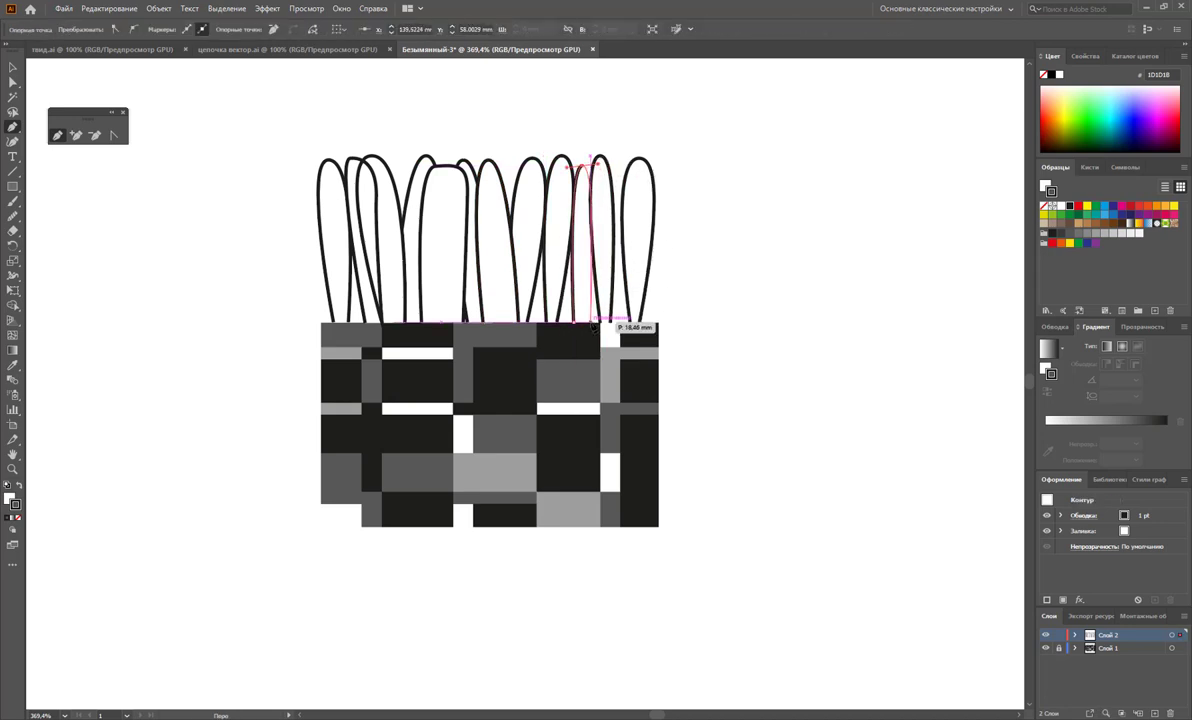
ctrl+click(700, 335)
click(13, 67)
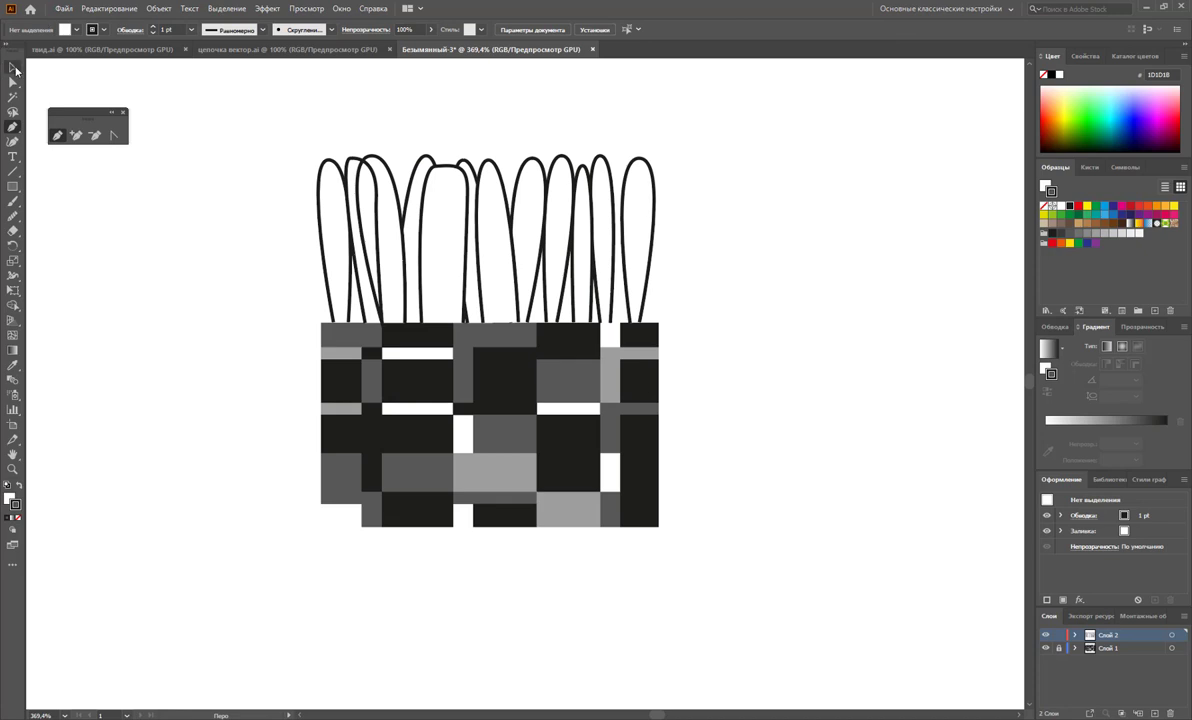
Set all loops' fill to None and squash them slightly shorter.
drag(700, 180, 280, 205)
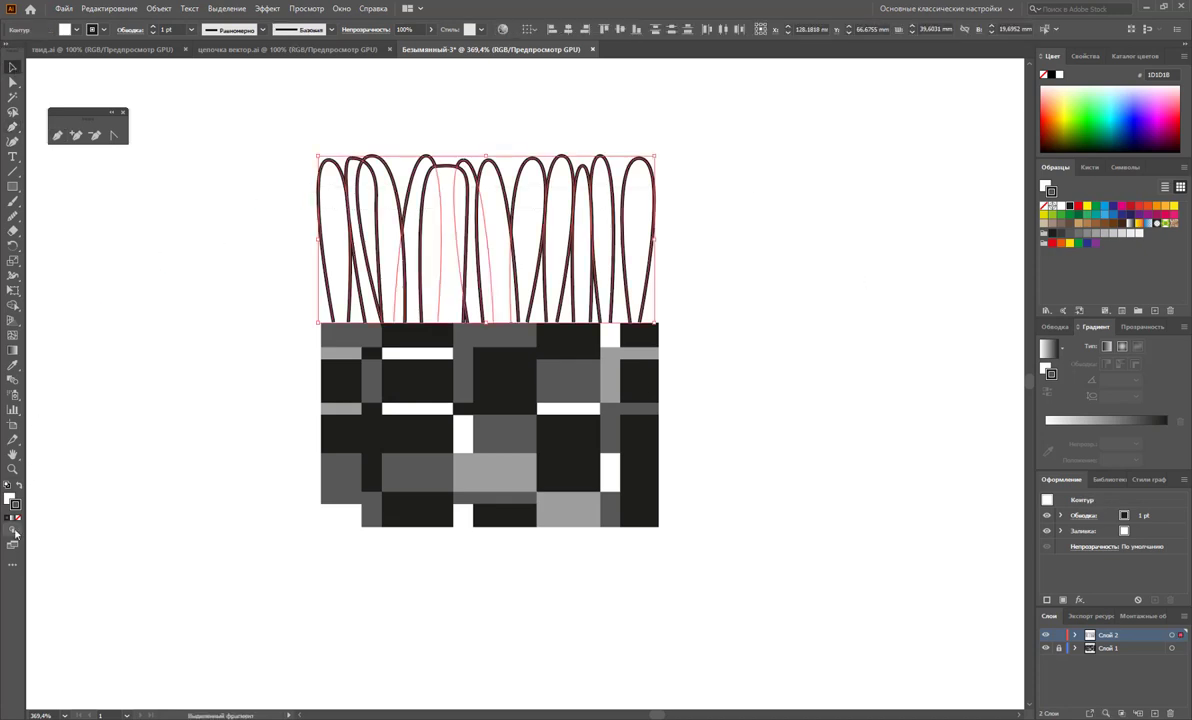
click(9, 498)
click(18, 520)
click(432, 465)
drag(701, 208, 270, 267)
drag(486, 155, 482, 190)
drag(318, 254, 325, 258)
drag(657, 258, 660, 258)
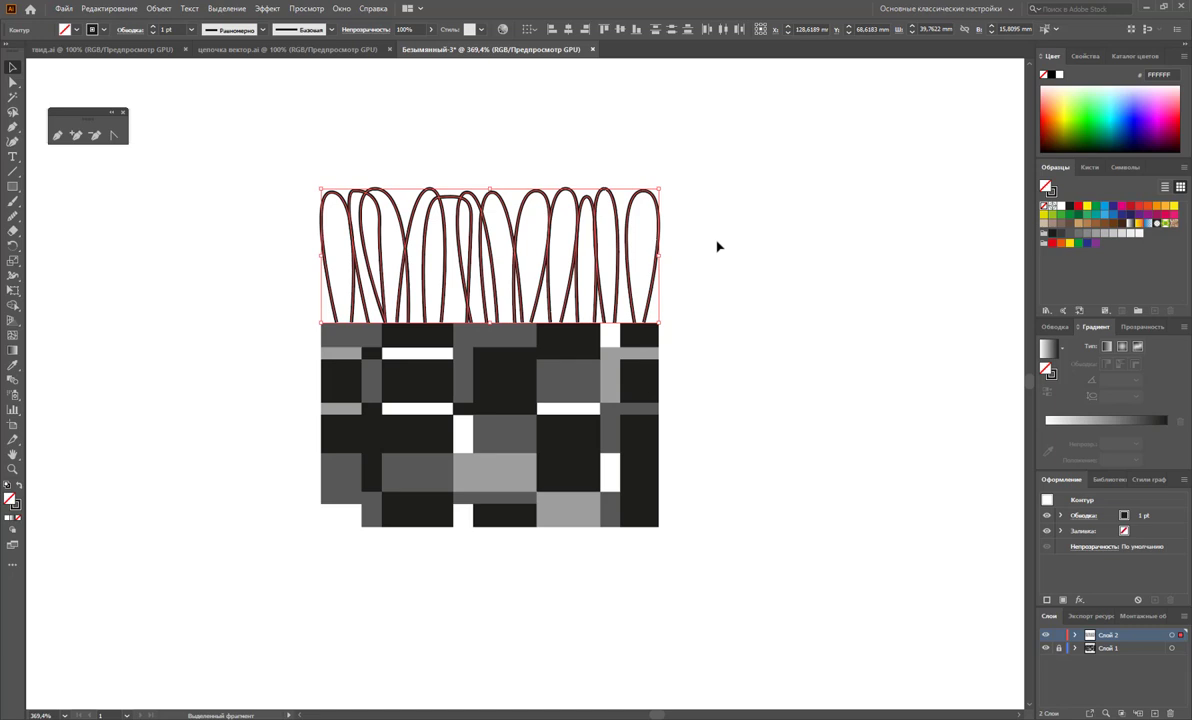
Apply a tapering width profile to the loop strokes.
click(1058, 327)
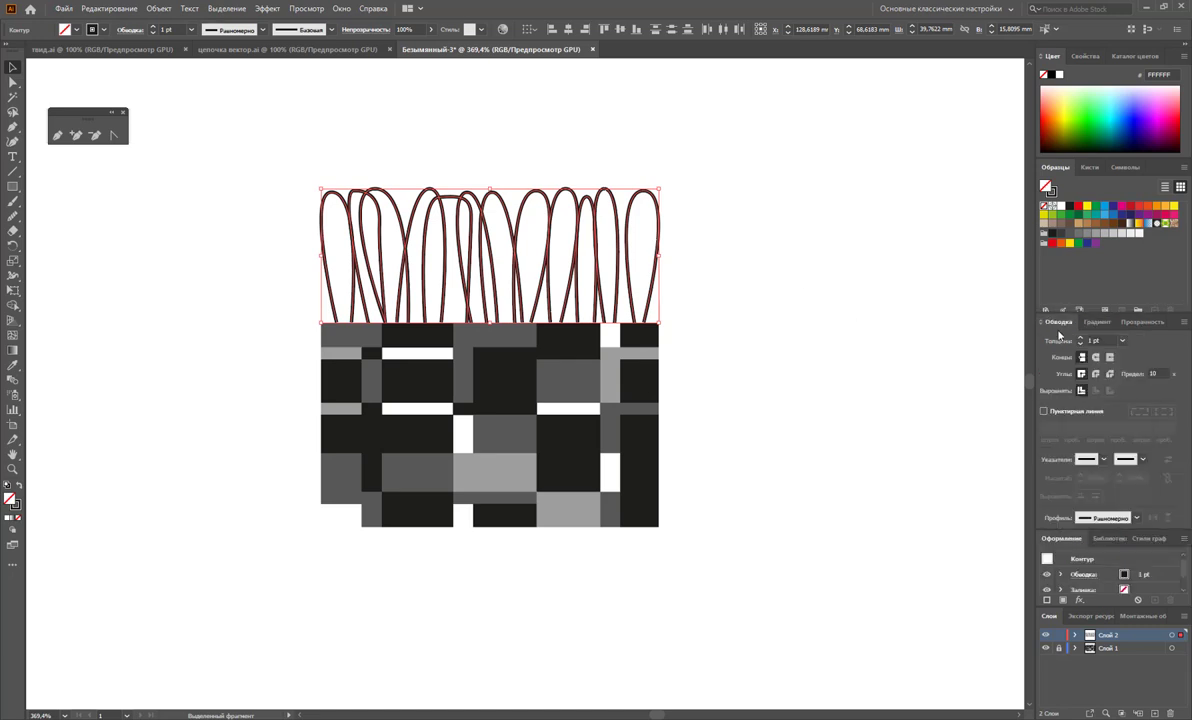
click(1135, 517)
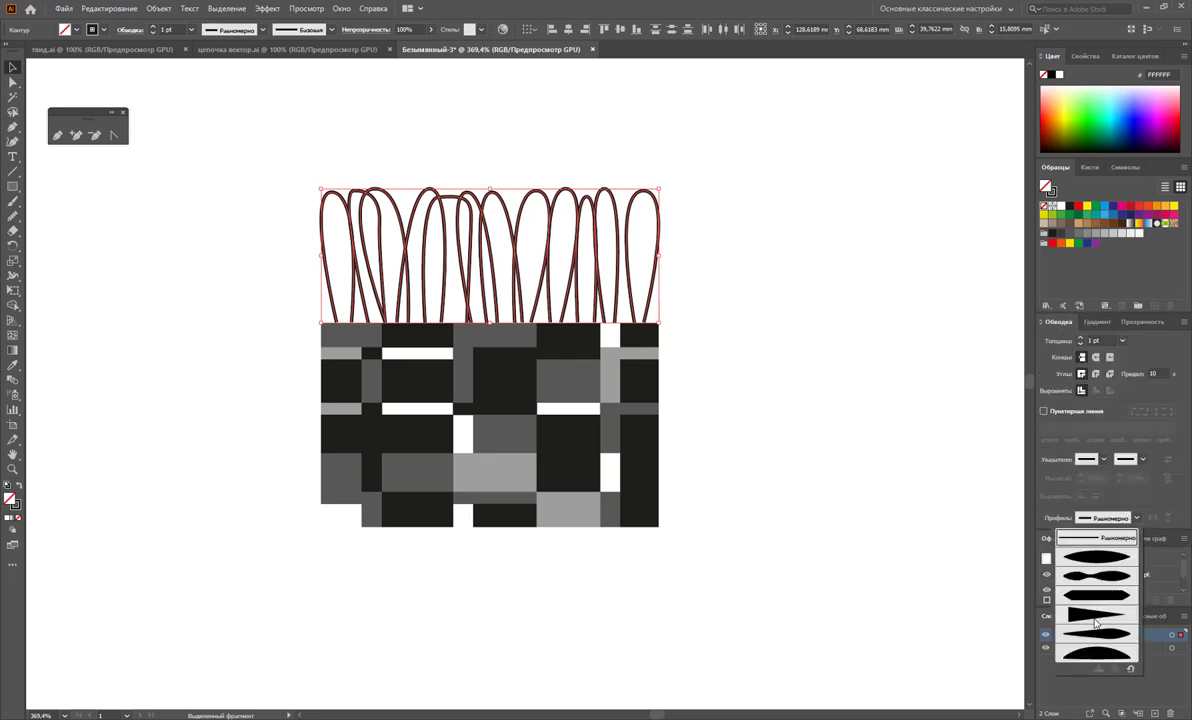
click(1107, 597)
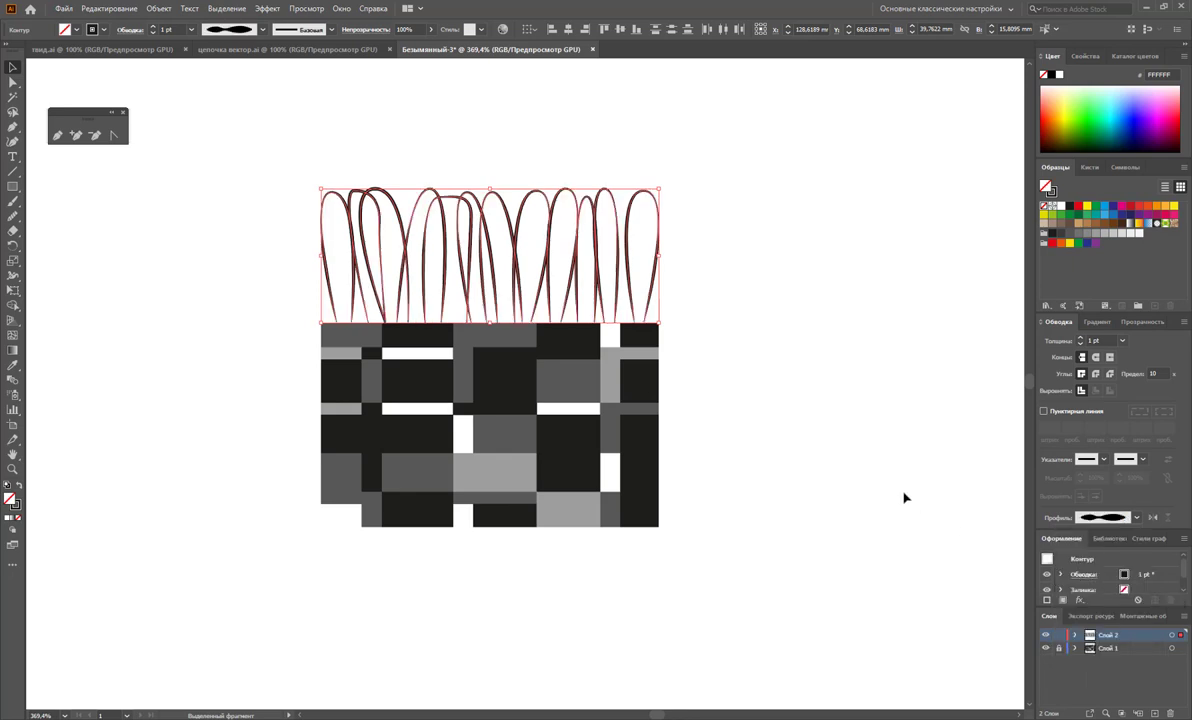
click(904, 497)
Duplicate the loops, move the copy right, resize it to about 21 × 14 mm, and group it.
click(362, 268)
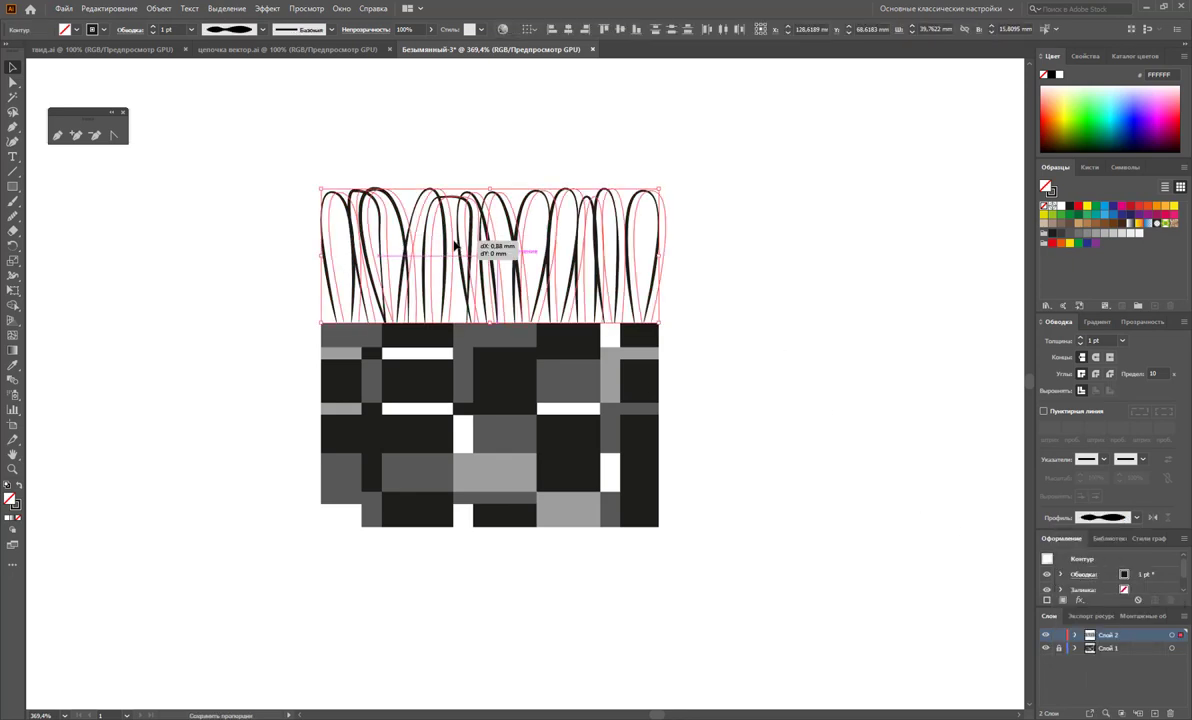
drag(447, 243, 470, 248)
drag(659, 256, 258, 256)
drag(402, 236, 737, 238)
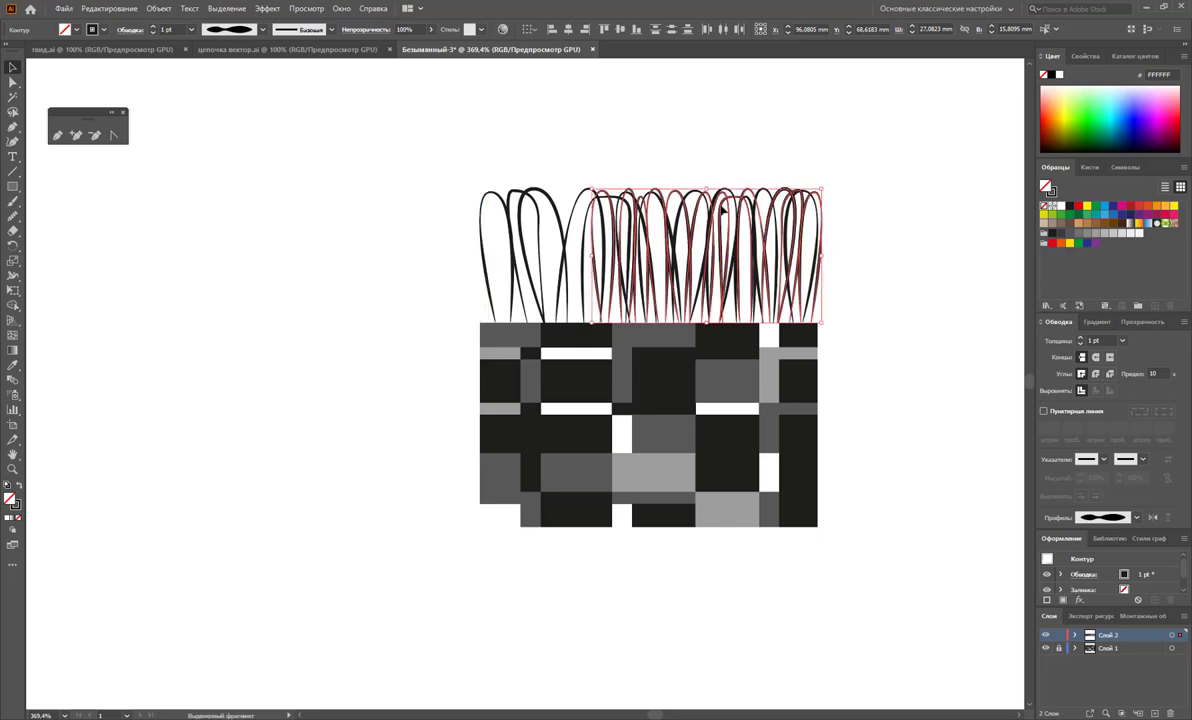
drag(706, 188, 706, 221)
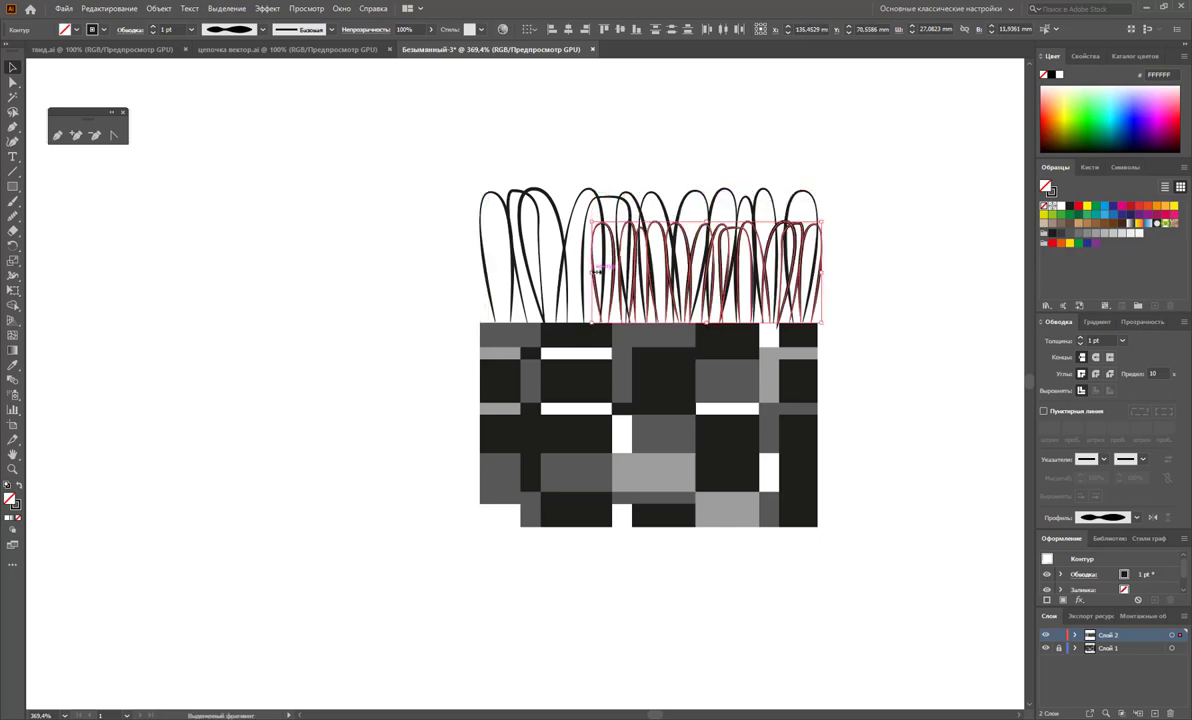
drag(594, 271, 640, 271)
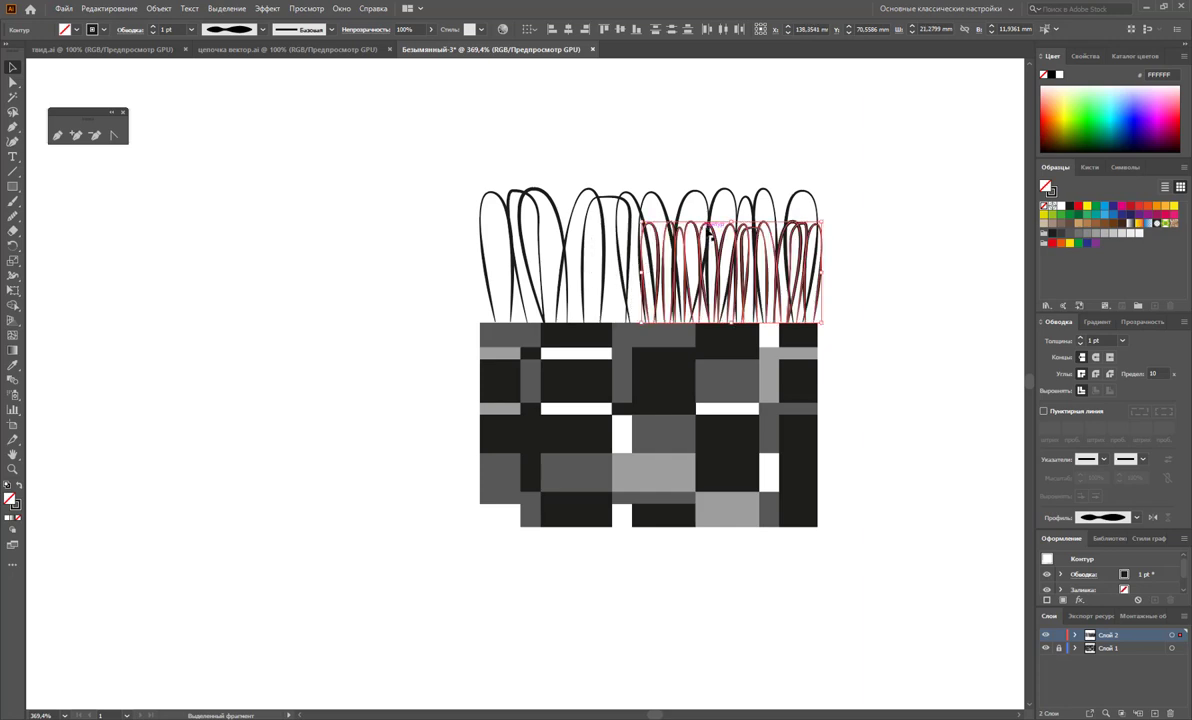
drag(730, 221, 730, 207)
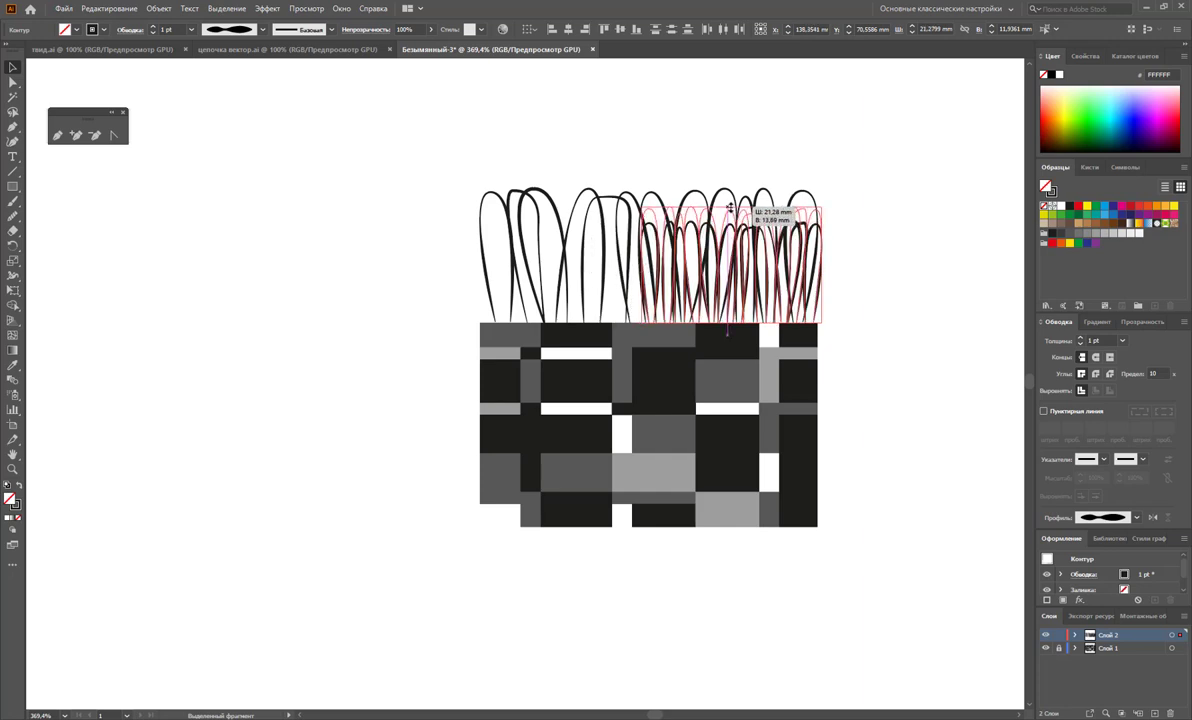
right_click(824, 261)
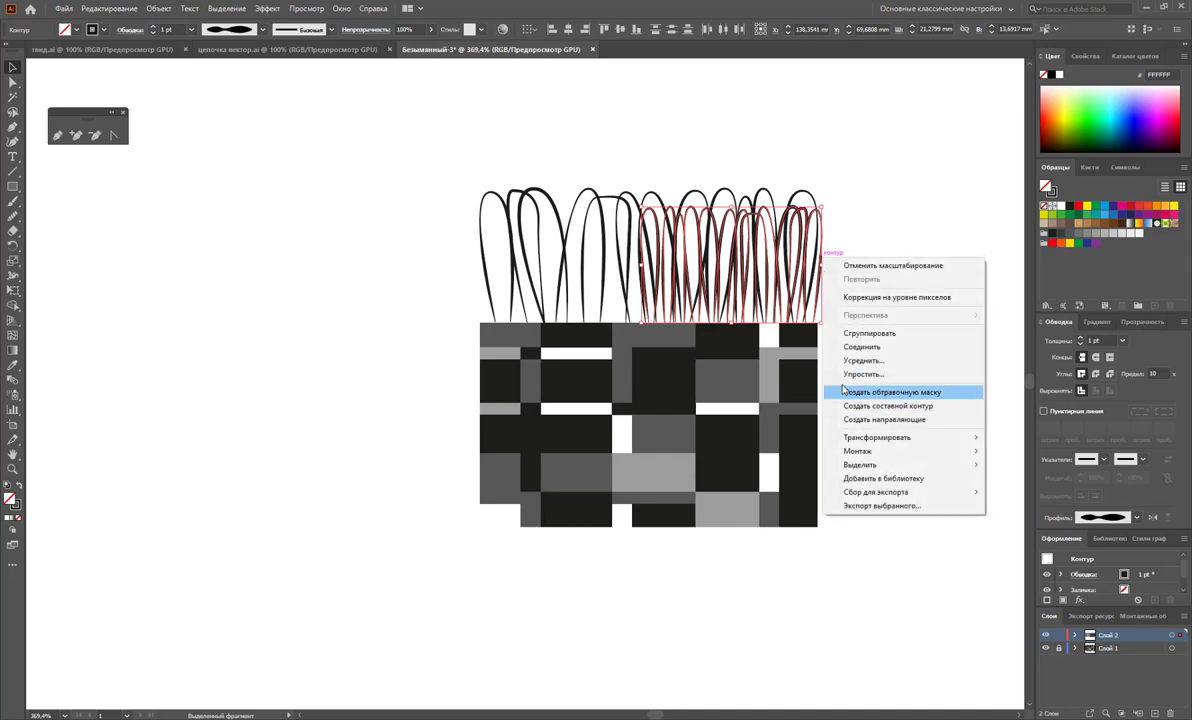
click(852, 340)
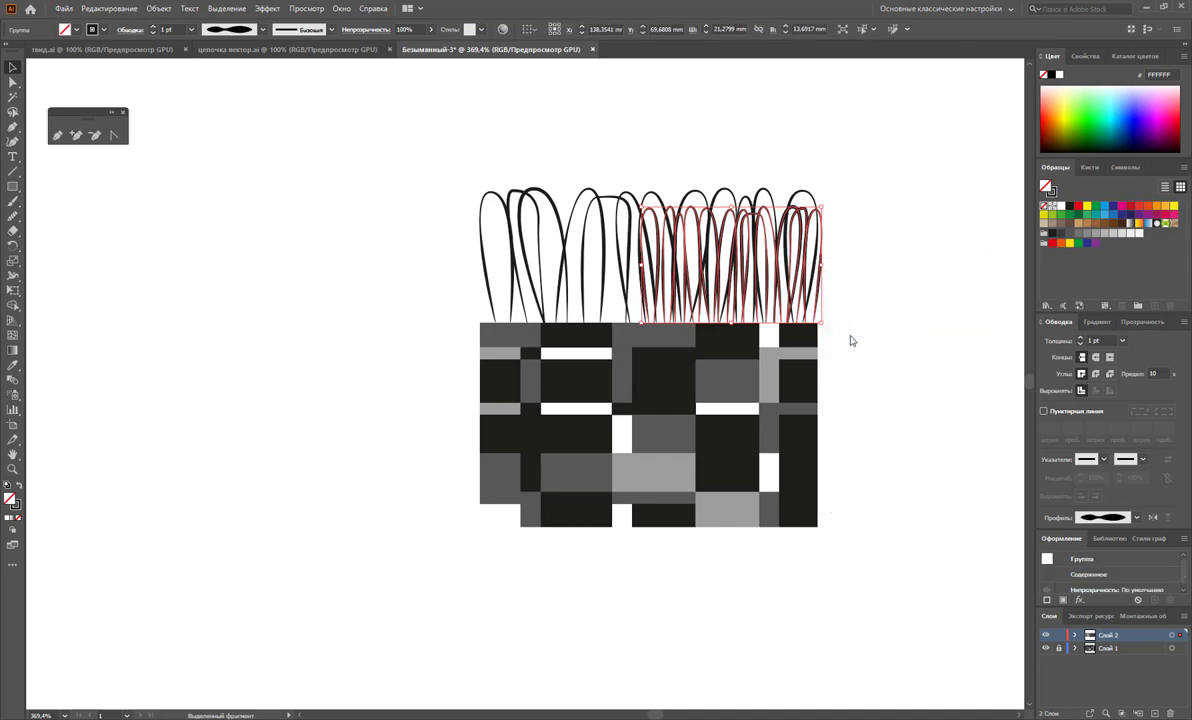
Fill the loop group medium grey, then make a sampled darker grey its stroke.
click(1087, 233)
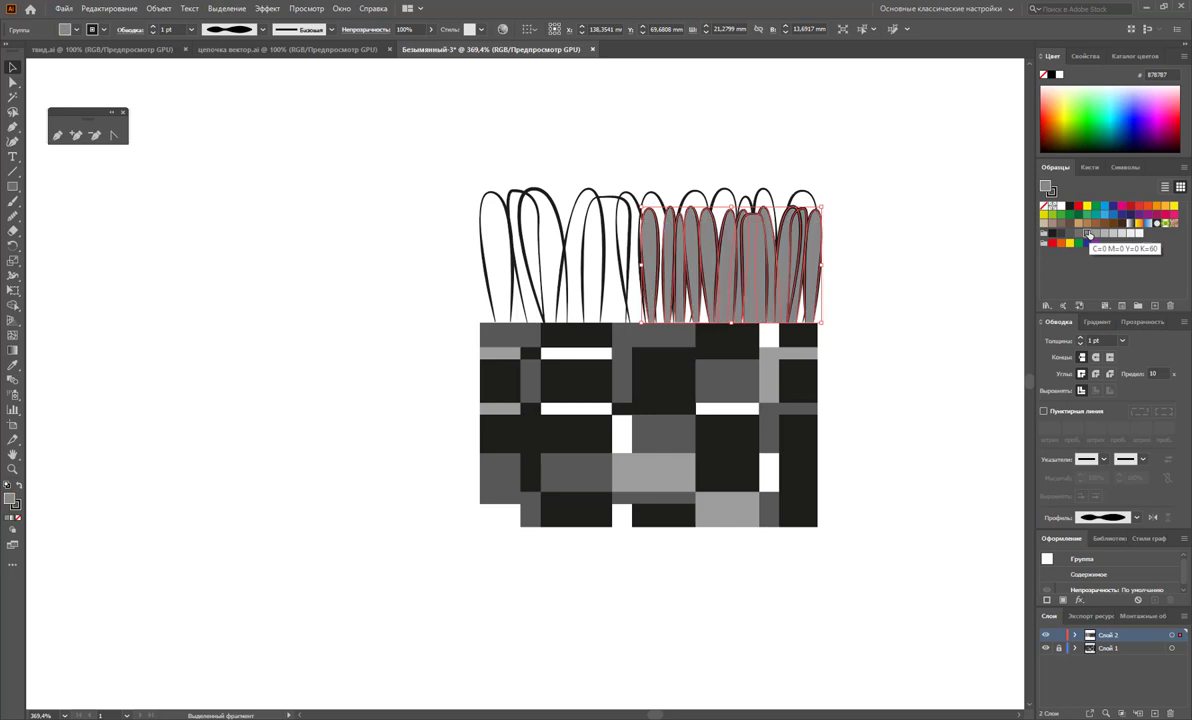
click(12, 366)
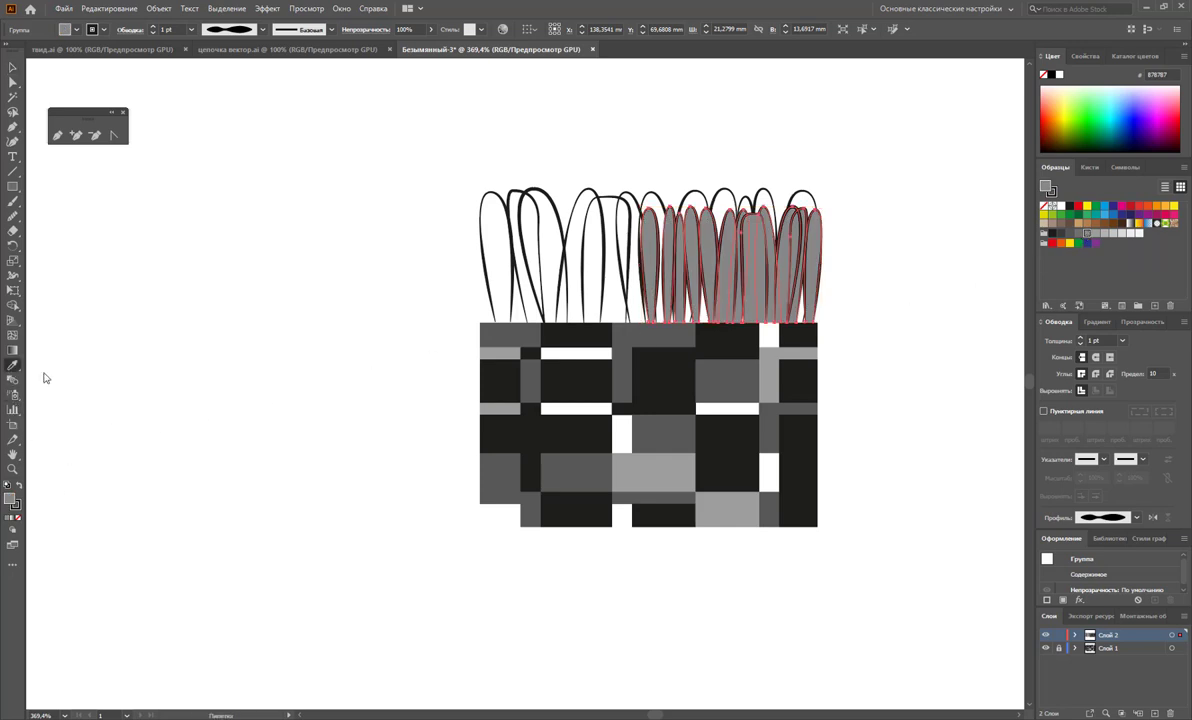
click(566, 472)
click(18, 484)
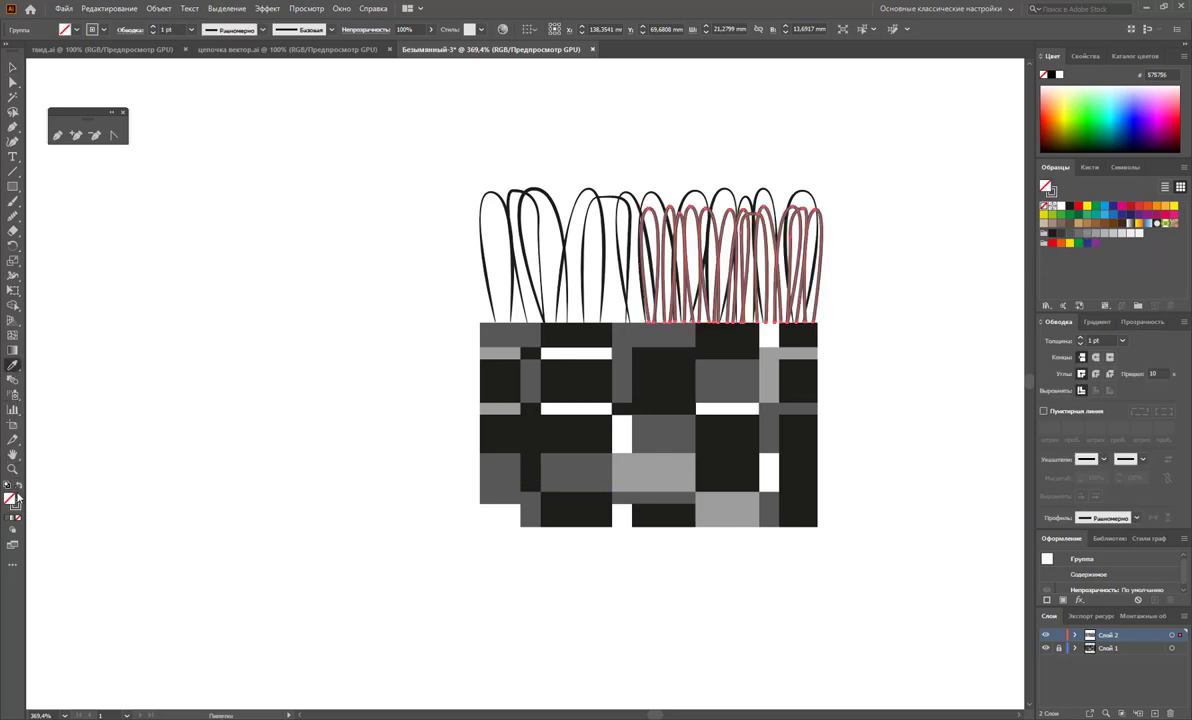
click(12, 67)
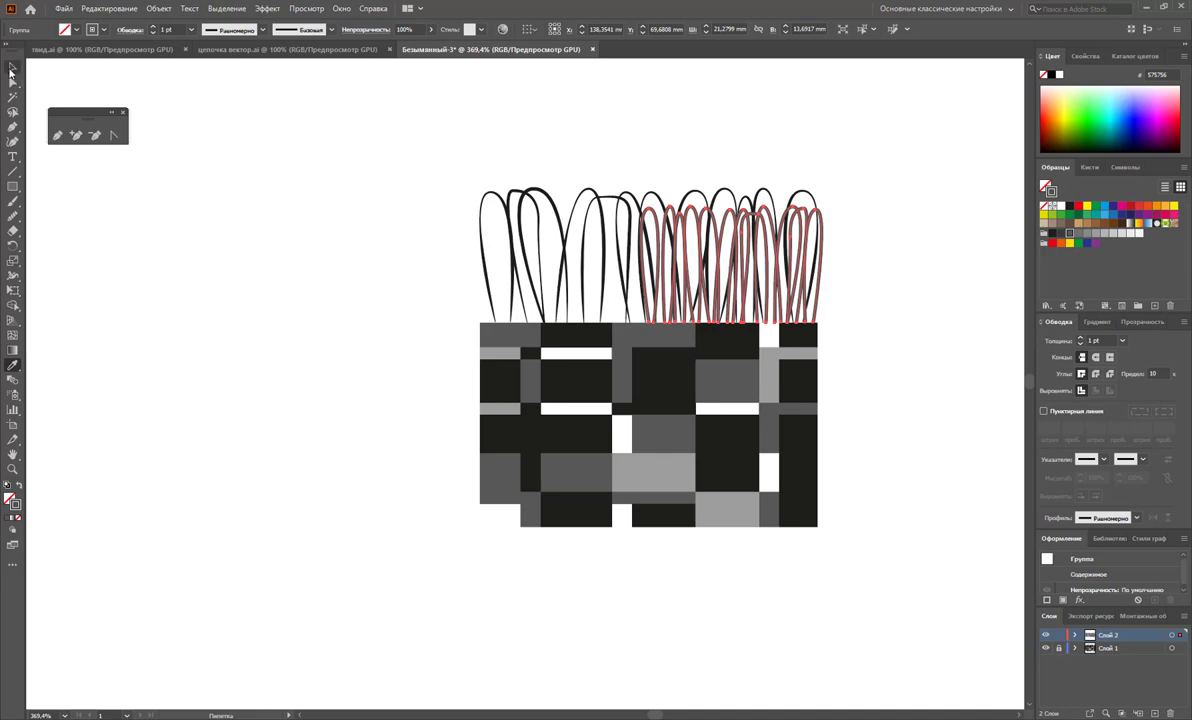
Move the loop group left and lower both loop groups onto the tile strip.
click(213, 249)
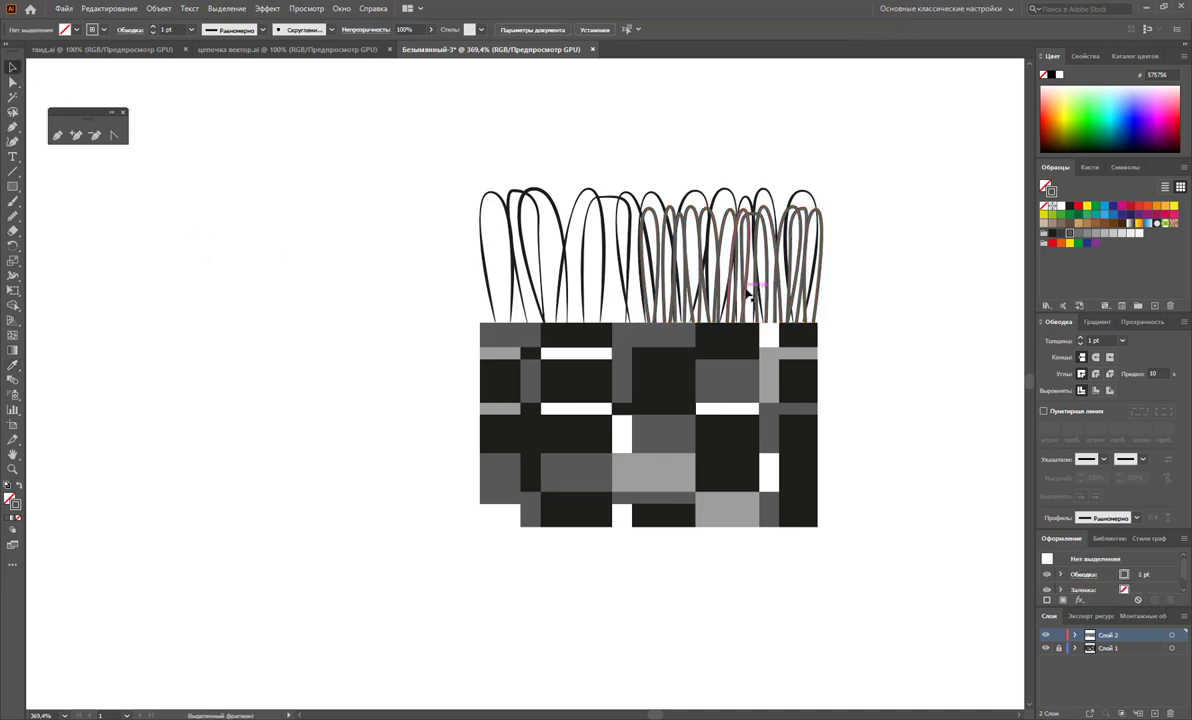
drag(738, 295, 585, 296)
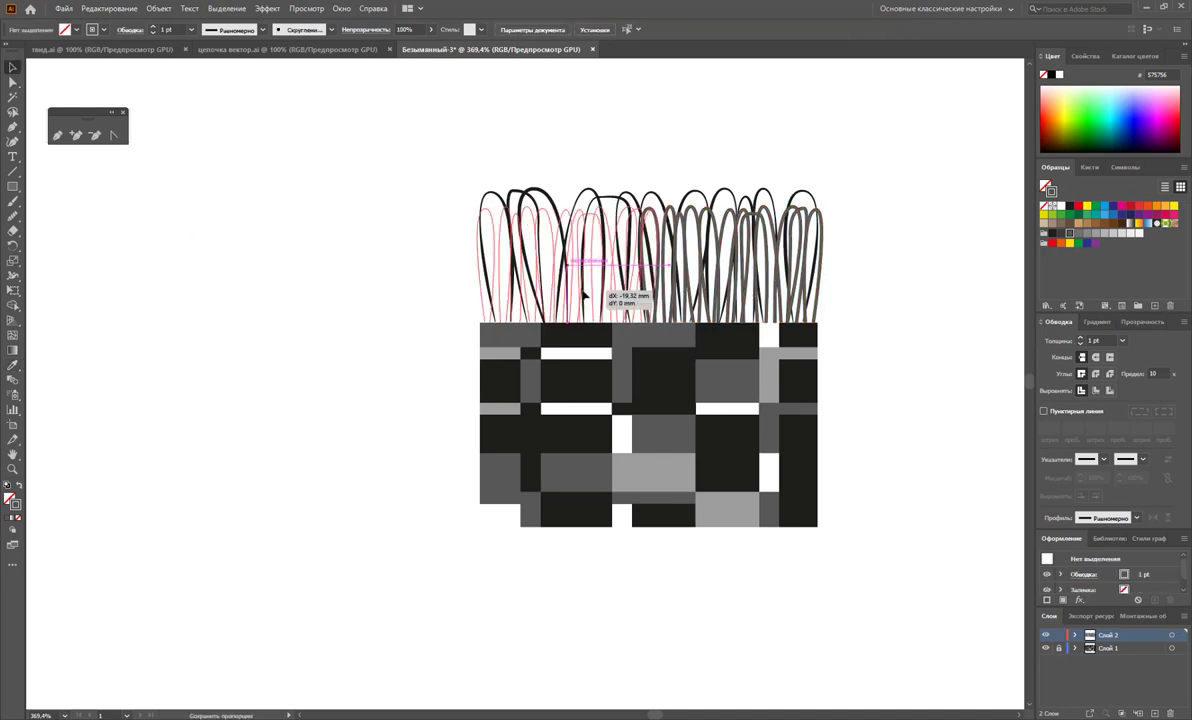
click(284, 360)
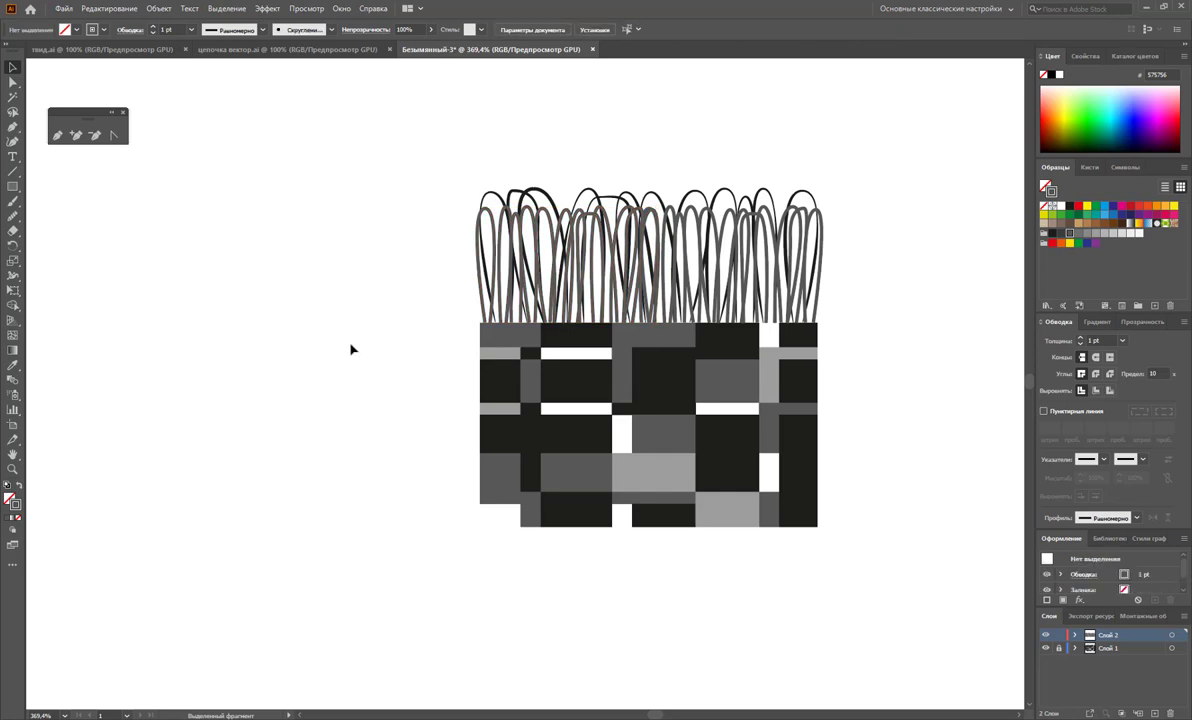
click(525, 240)
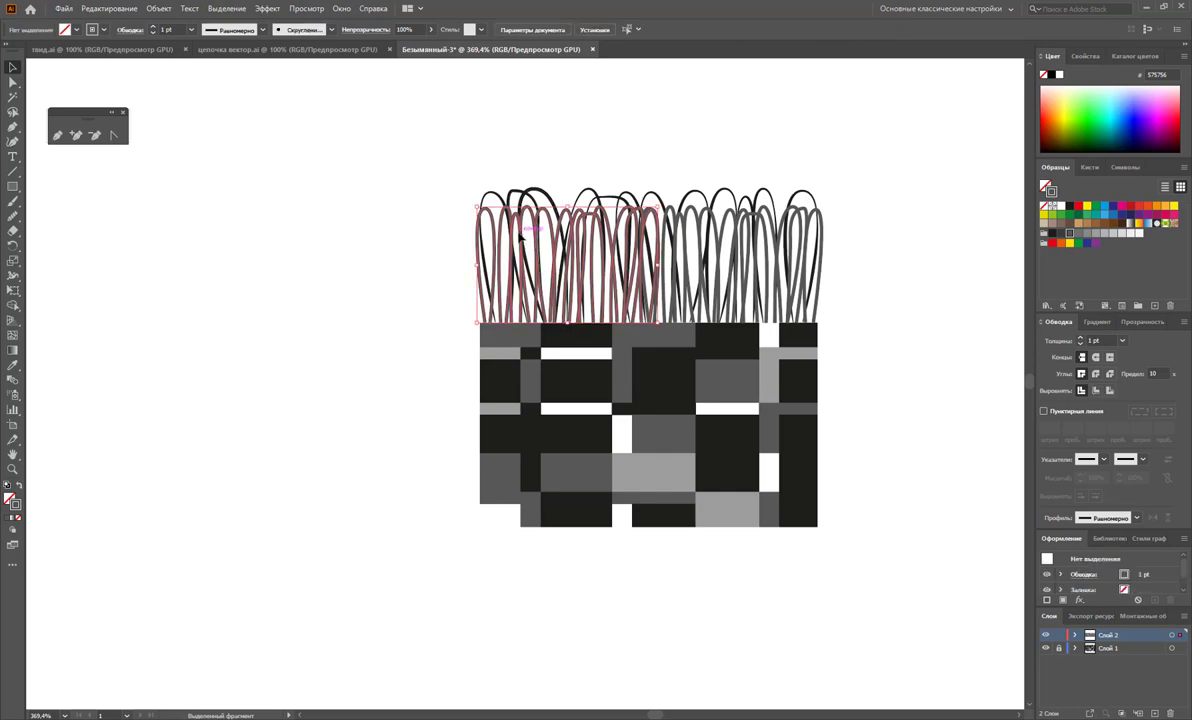
shift+click(704, 242)
drag(700, 233, 700, 248)
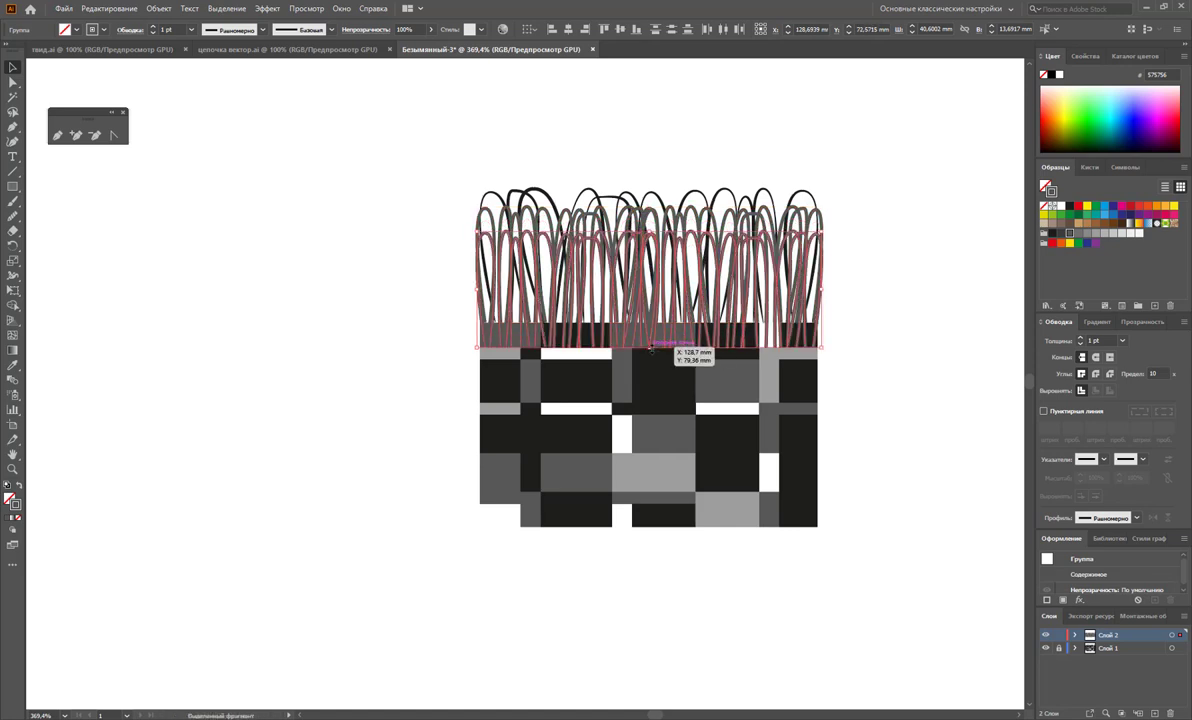
drag(650, 323, 650, 320)
Mirror a copy of the loops and shrink it to about 19.5 × 9.6 mm.
drag(822, 279, 238, 285)
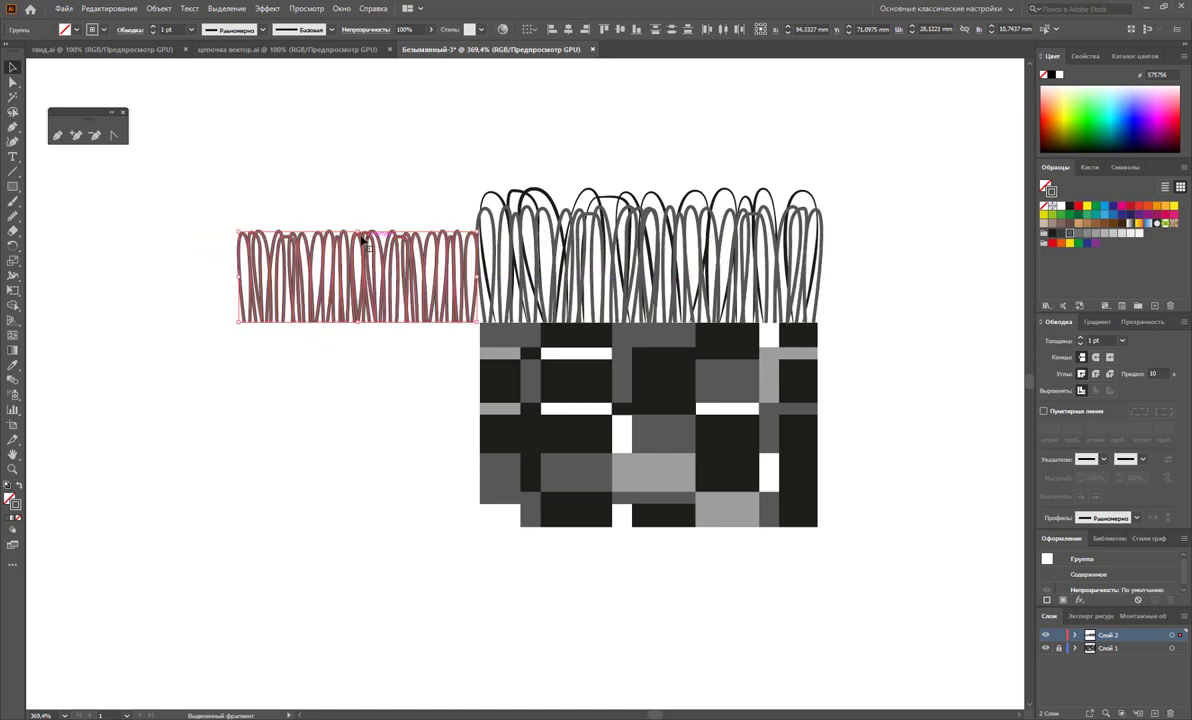
mouse_move(362, 231)
mouse_down()
mouse_move(362, 257)
mouse_move(614, 294)
mouse_up()
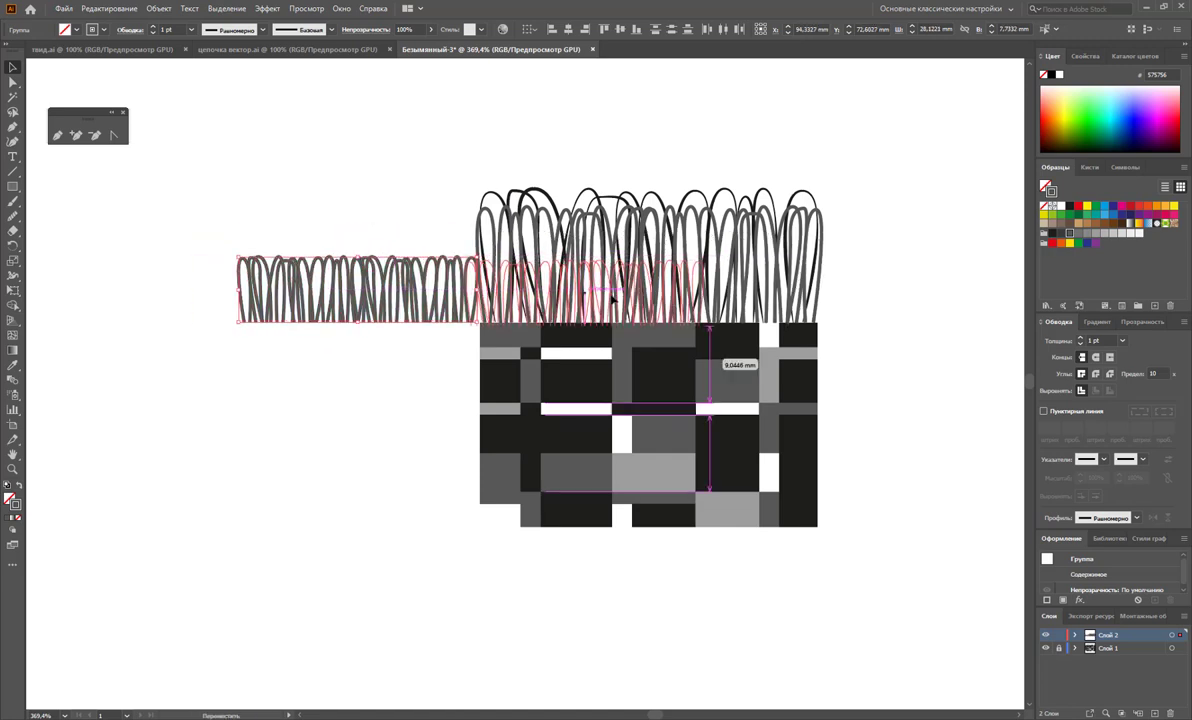
drag(614, 294, 625, 296)
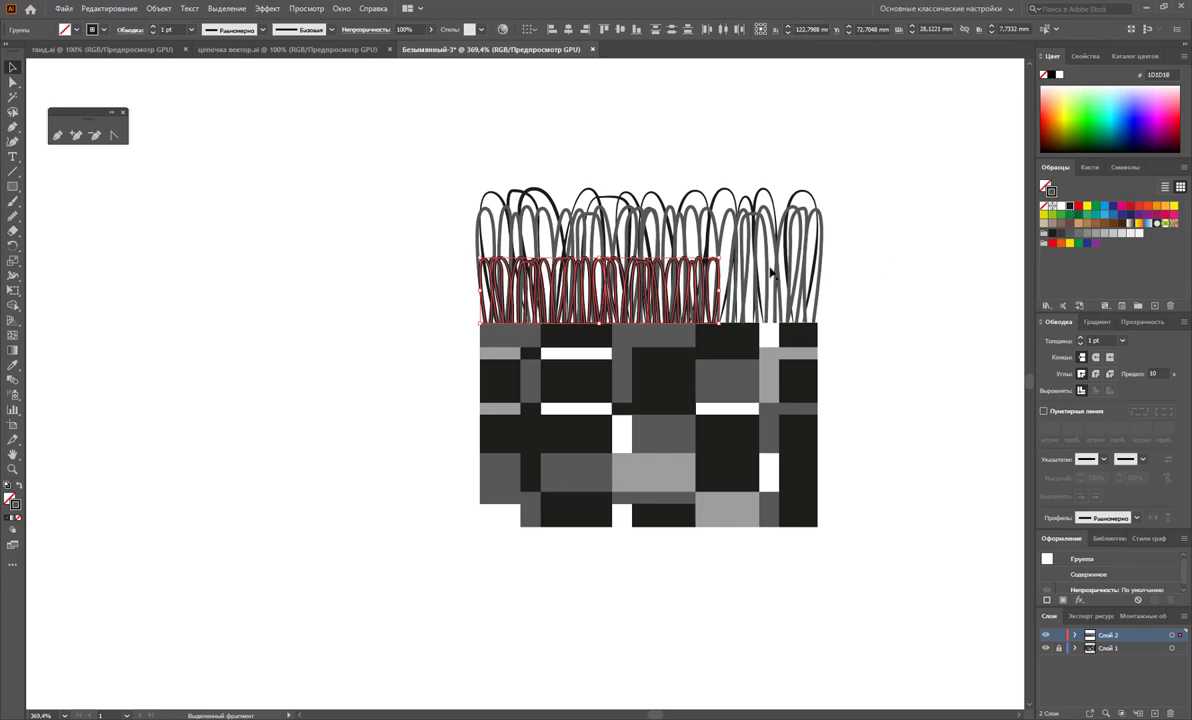
mouse_move(598, 257)
mouse_down()
mouse_move(613, 246)
mouse_move(684, 278)
mouse_move(648, 282)
mouse_move(741, 285)
mouse_move(662, 285)
mouse_up()
Flatten the combined loop rows to about 39.8 × 7.4 mm and stroke them light grey.
click(891, 339)
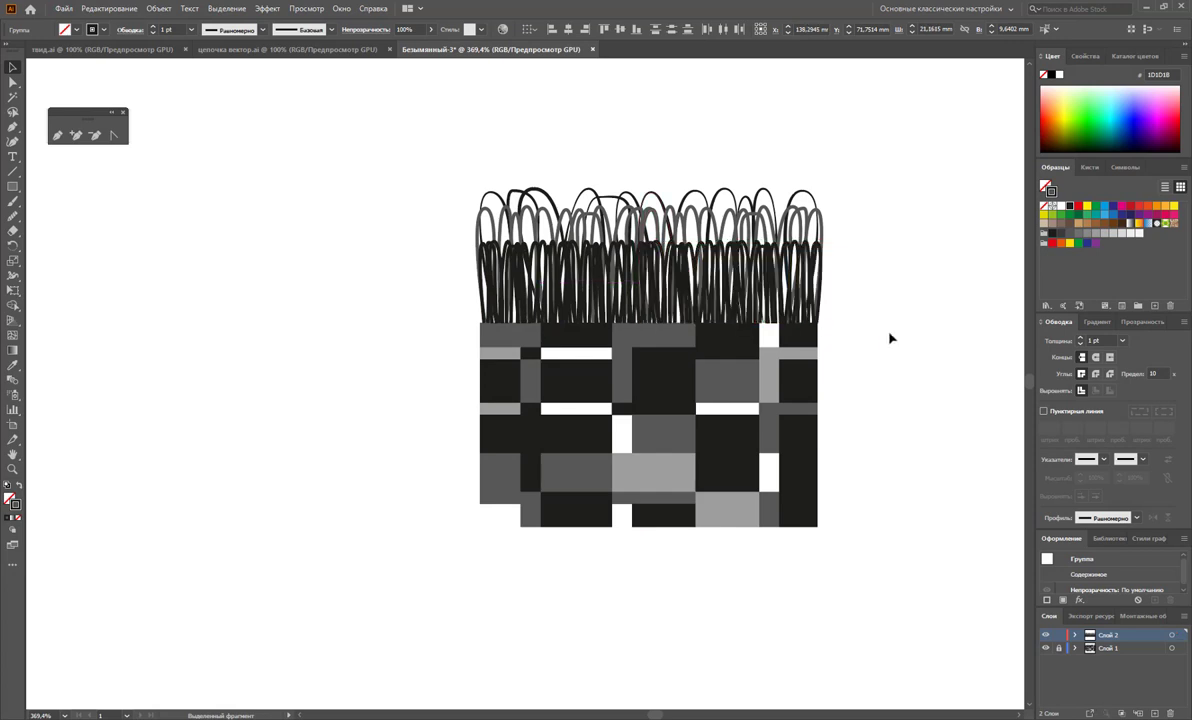
drag(846, 234, 666, 228)
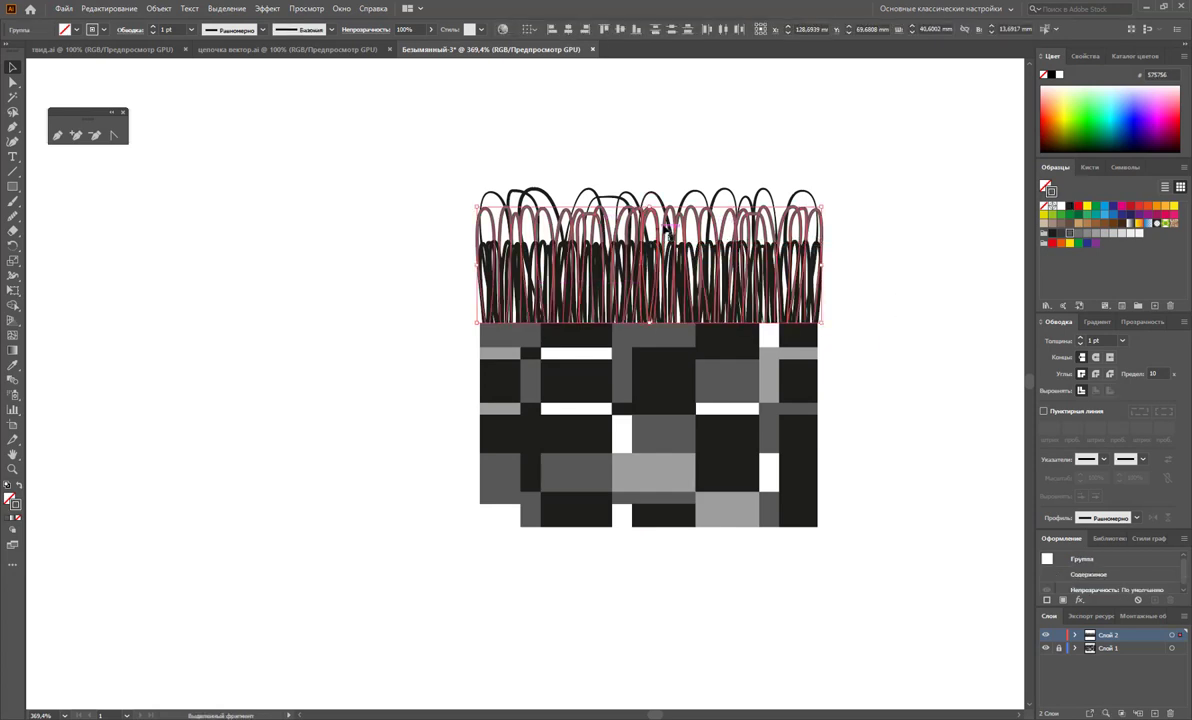
click(840, 248)
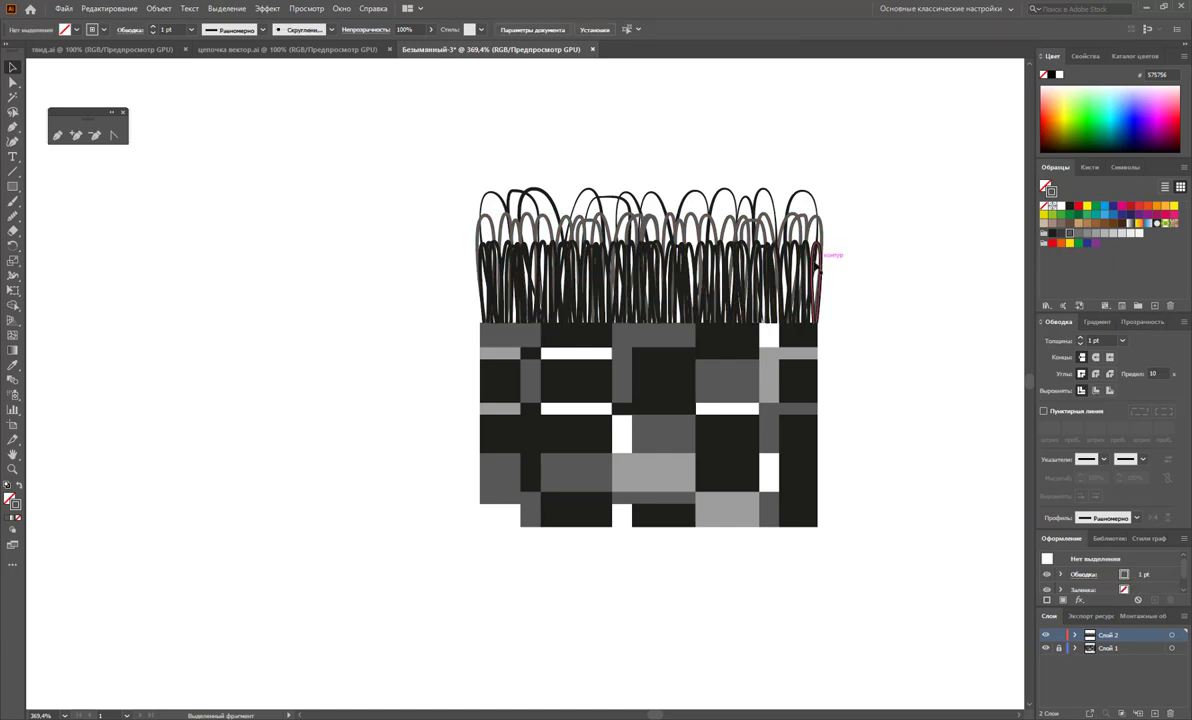
drag(846, 170, 445, 190)
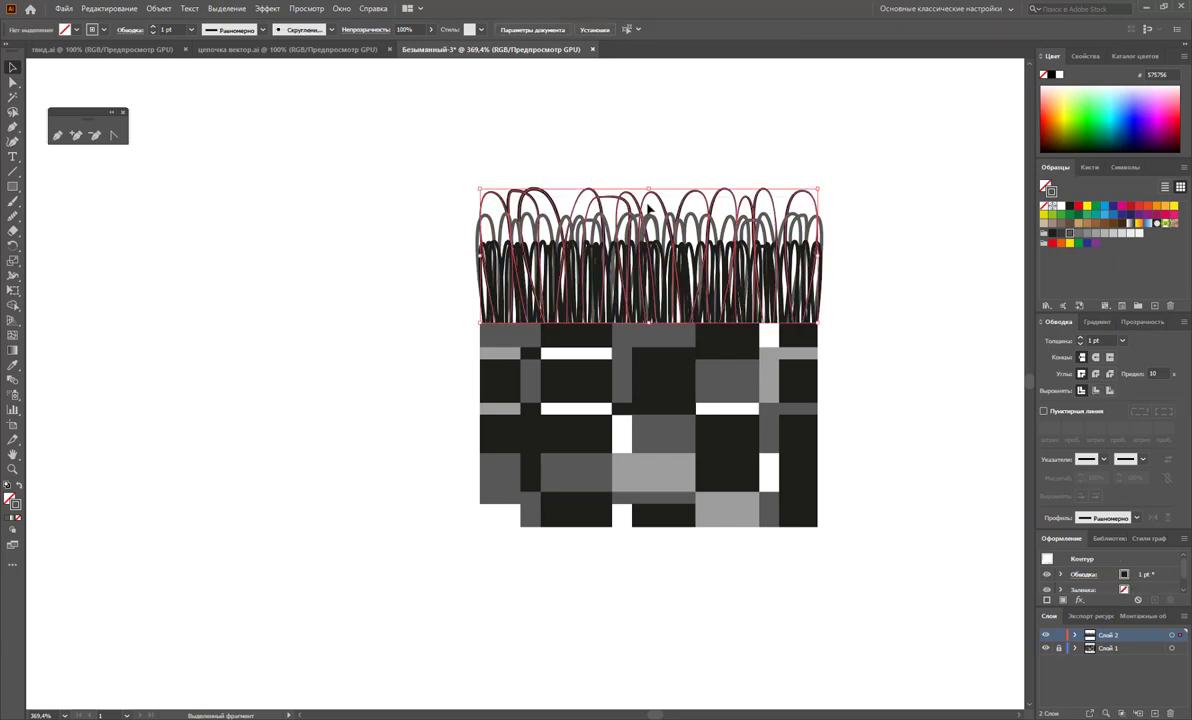
drag(648, 188, 641, 198)
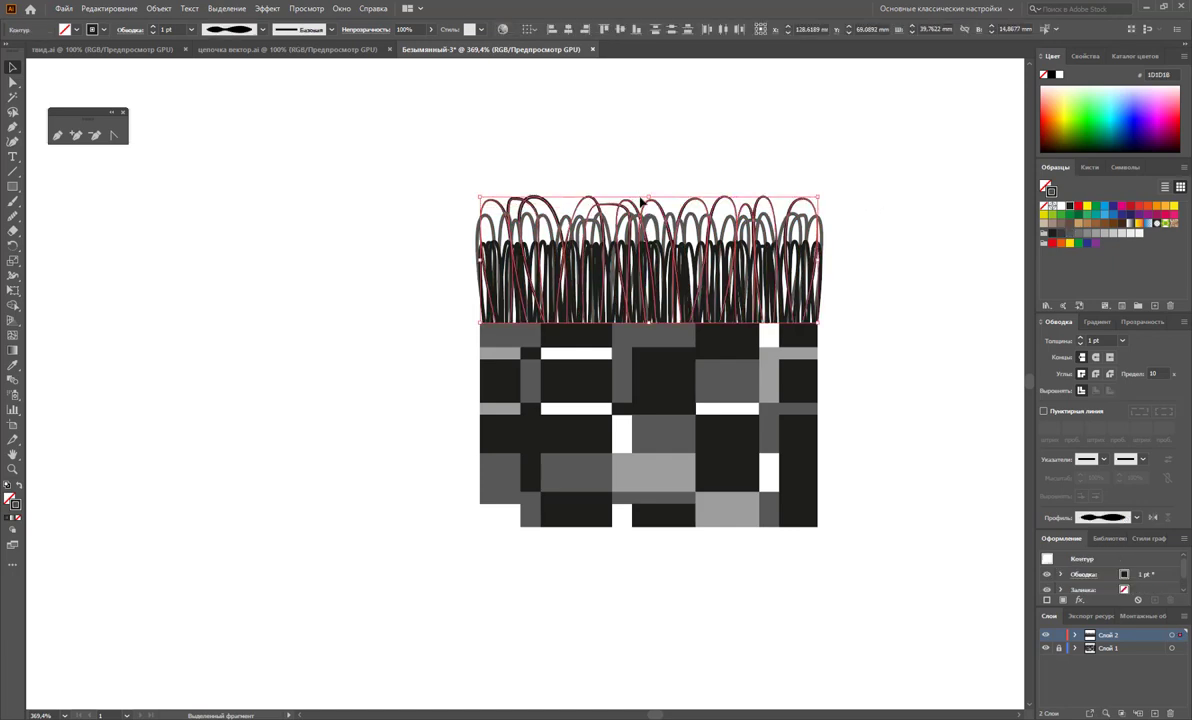
key(a)
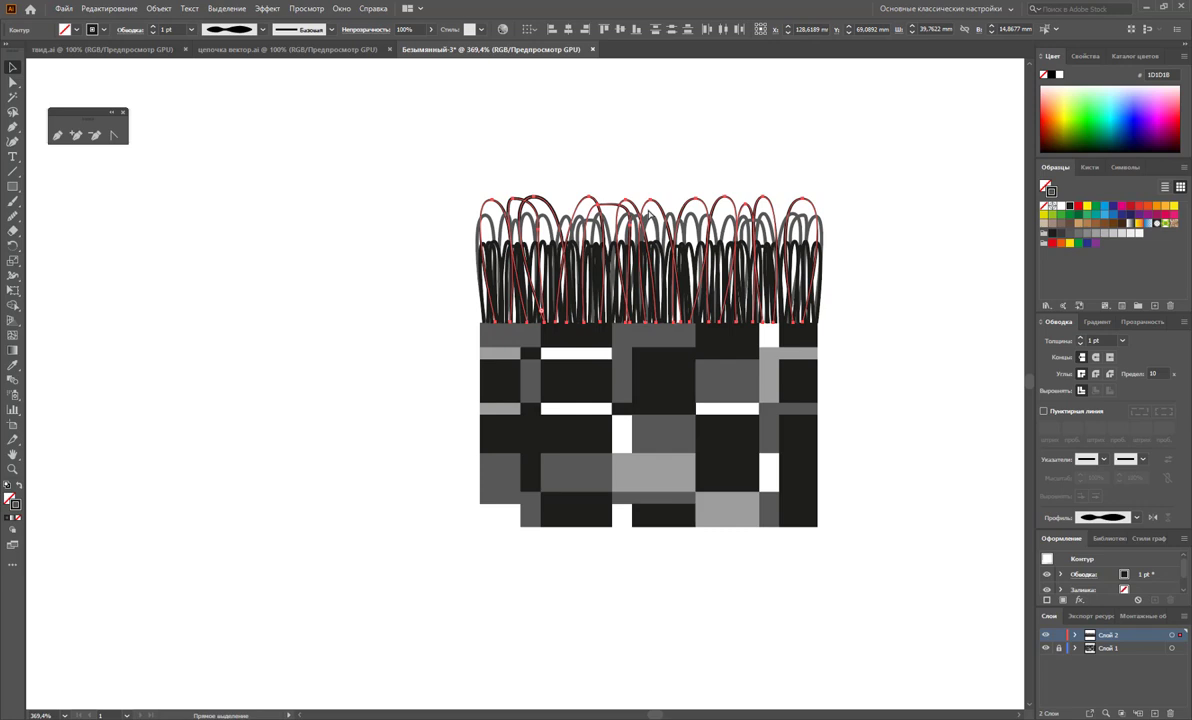
key(v)
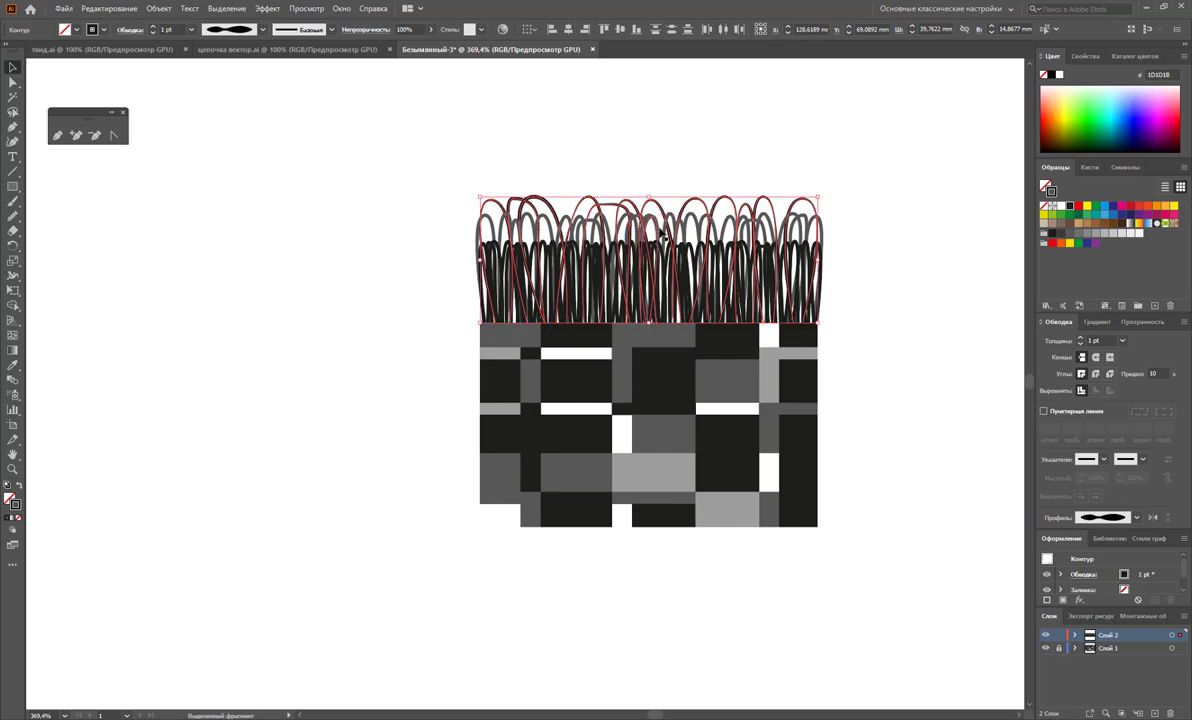
drag(650, 196, 650, 258)
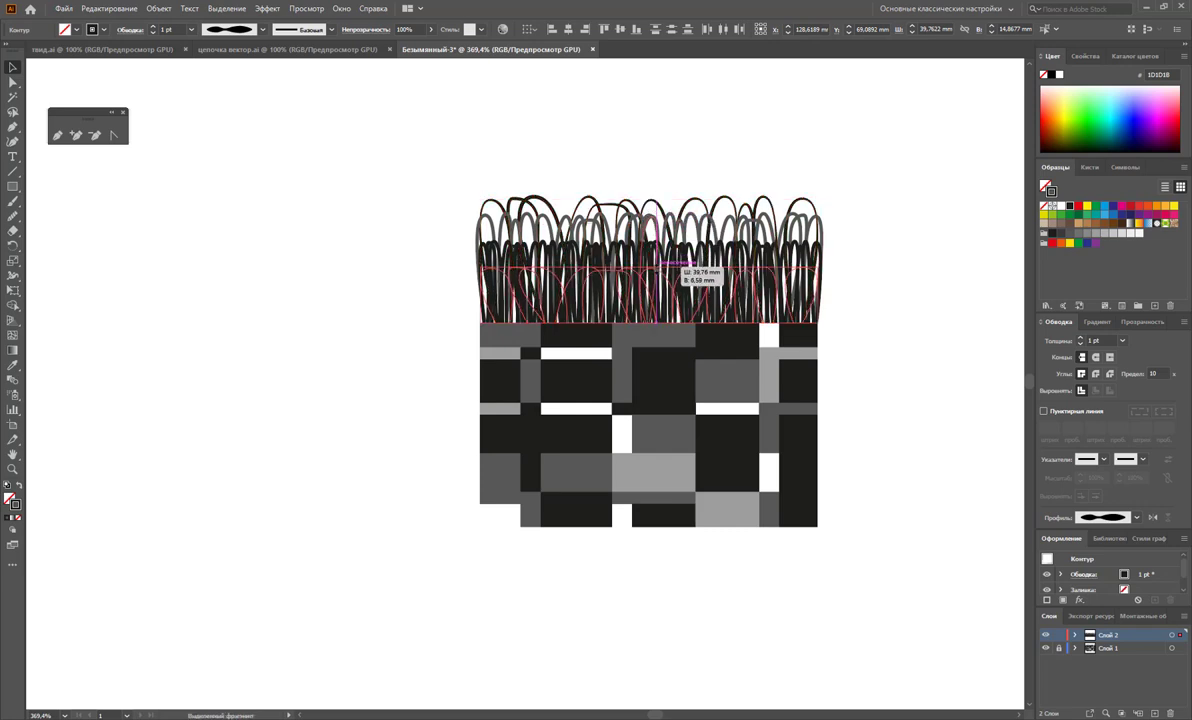
click(1113, 234)
click(935, 280)
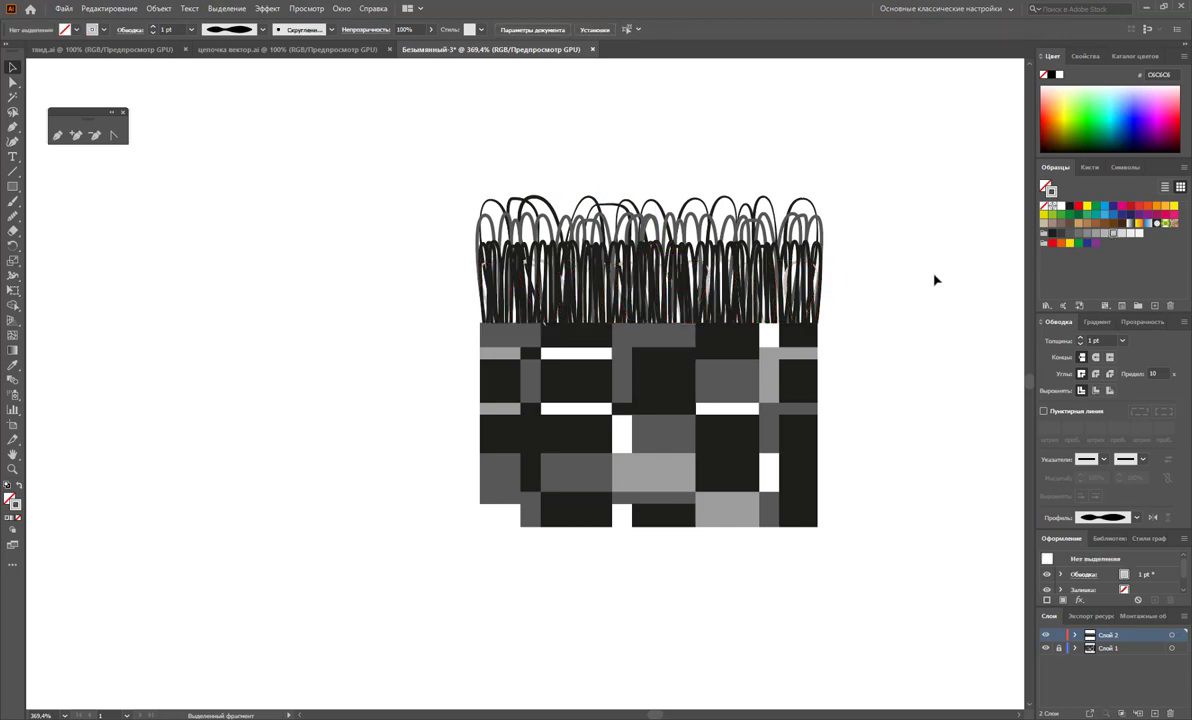
click(697, 297)
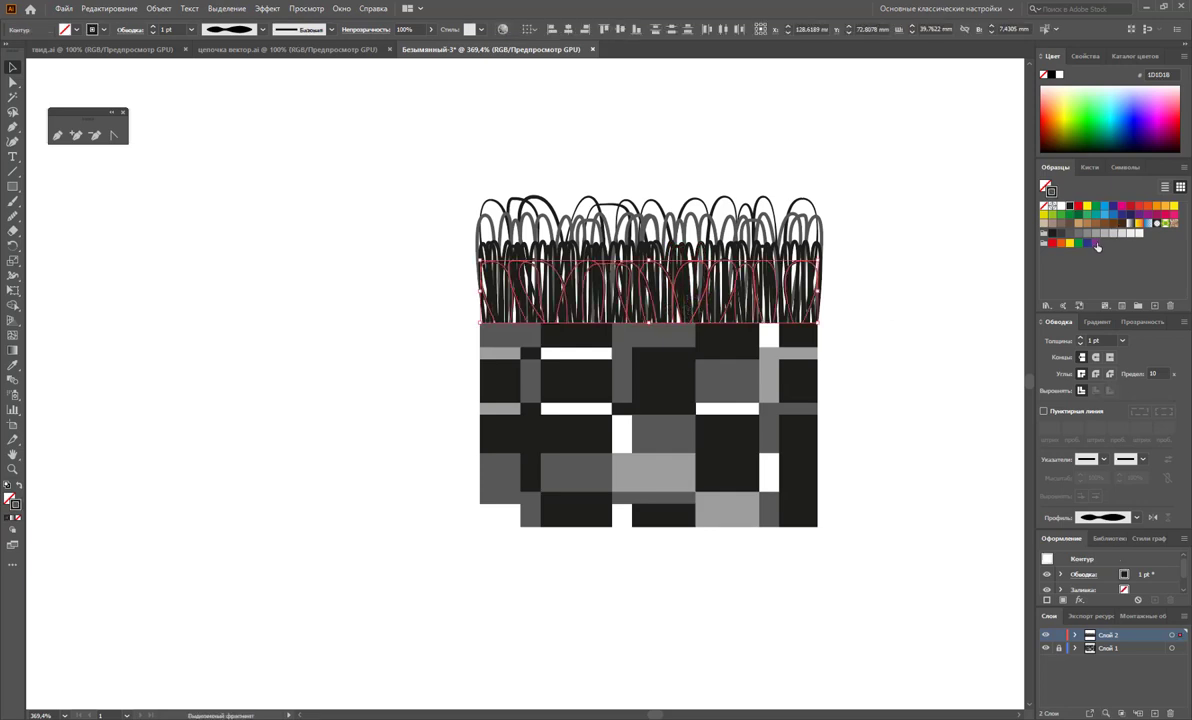
Bring the grass loop group to the front and select the top fringe strands.
right_click(825, 257)
mouse_move(861, 448)
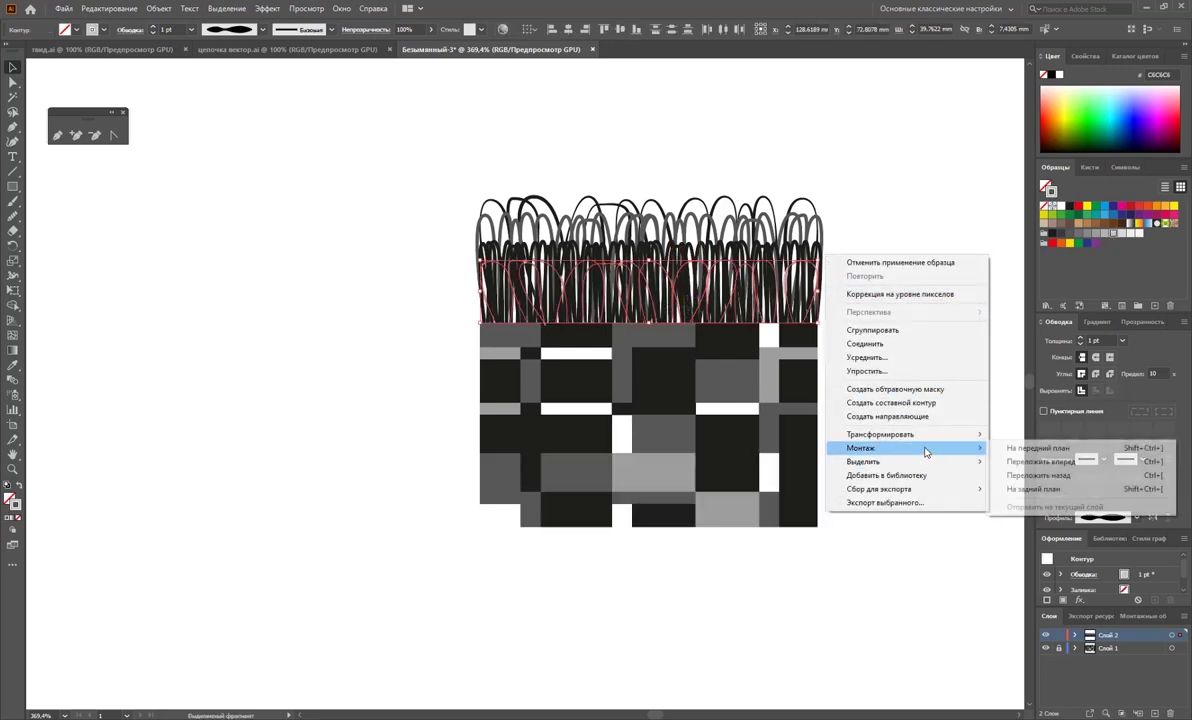
click(1012, 449)
click(849, 360)
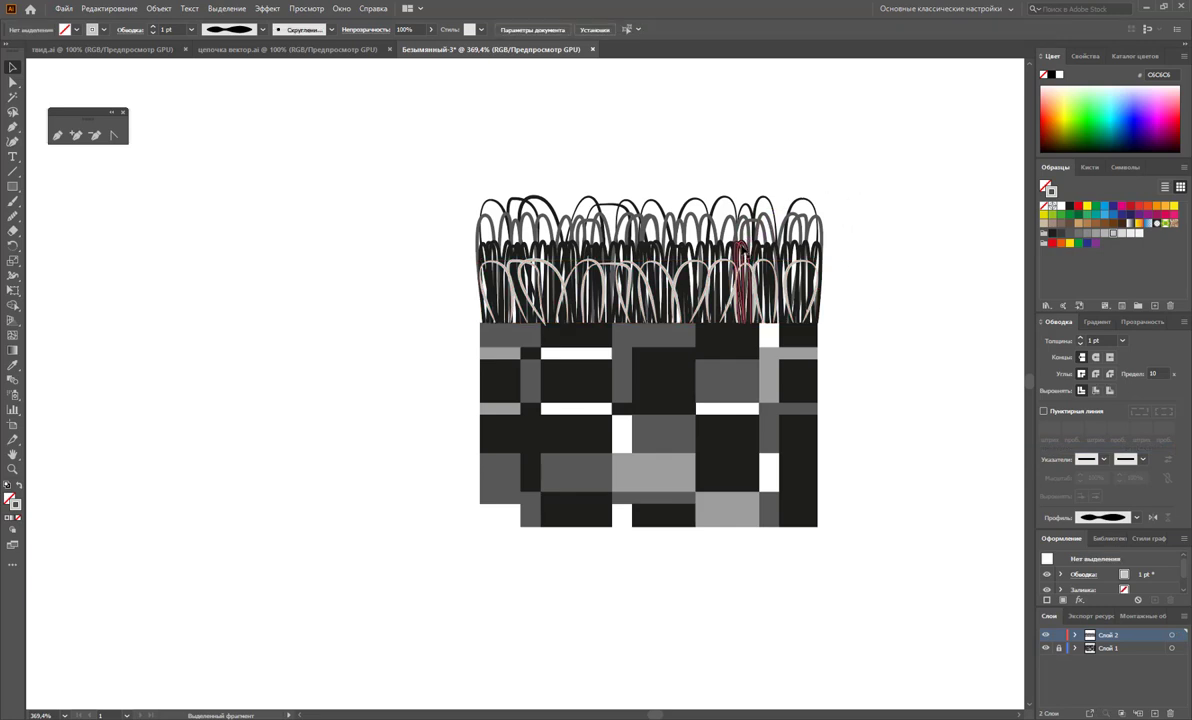
click(752, 290)
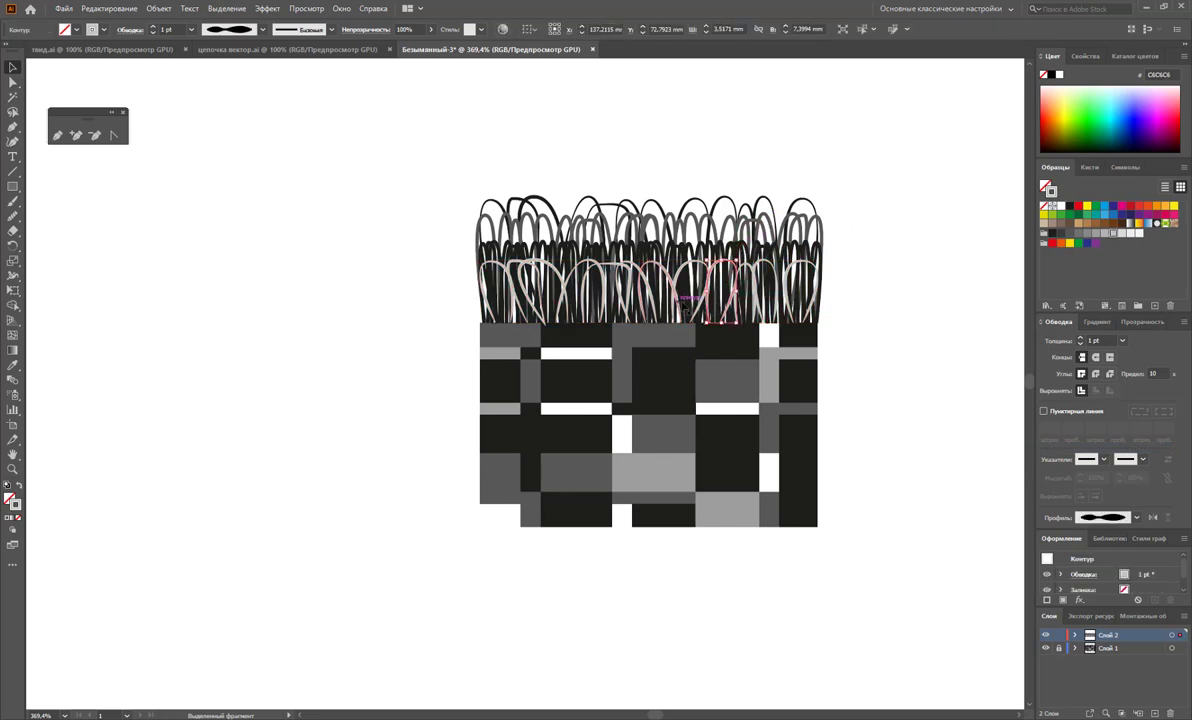
click(846, 277)
click(476, 203)
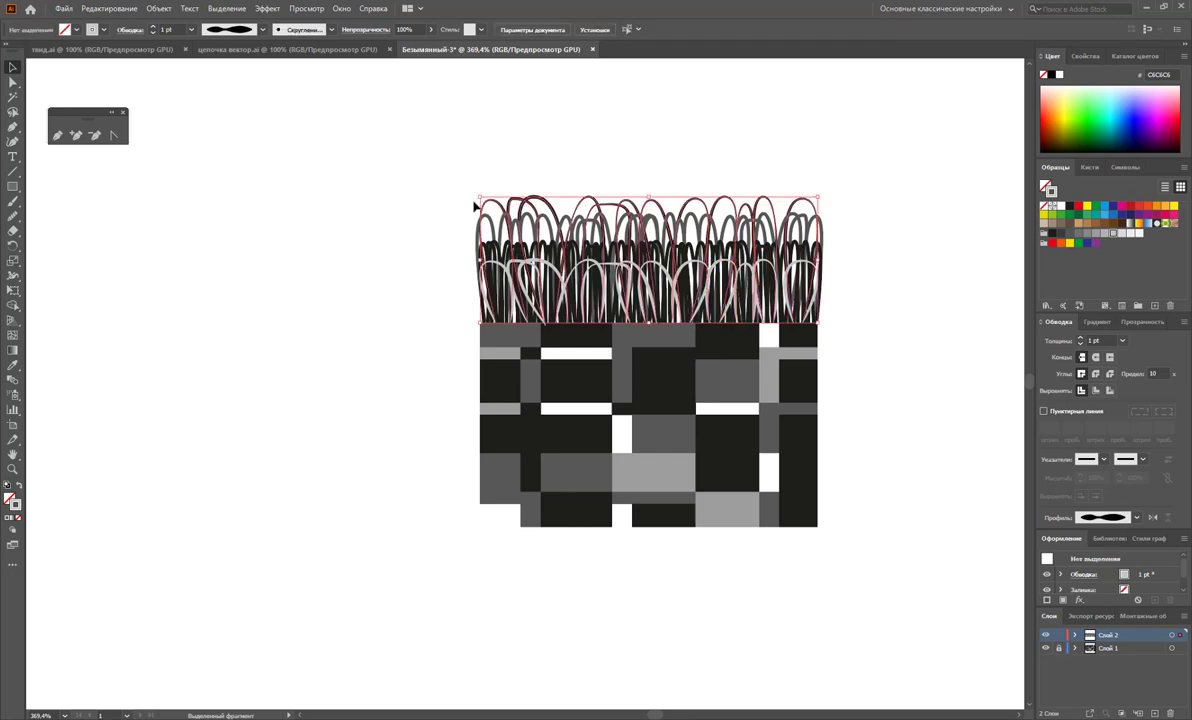
Bring the strands to front, shorten them to about 11.7 mm, and stroke them B2B2B2.
key(a)
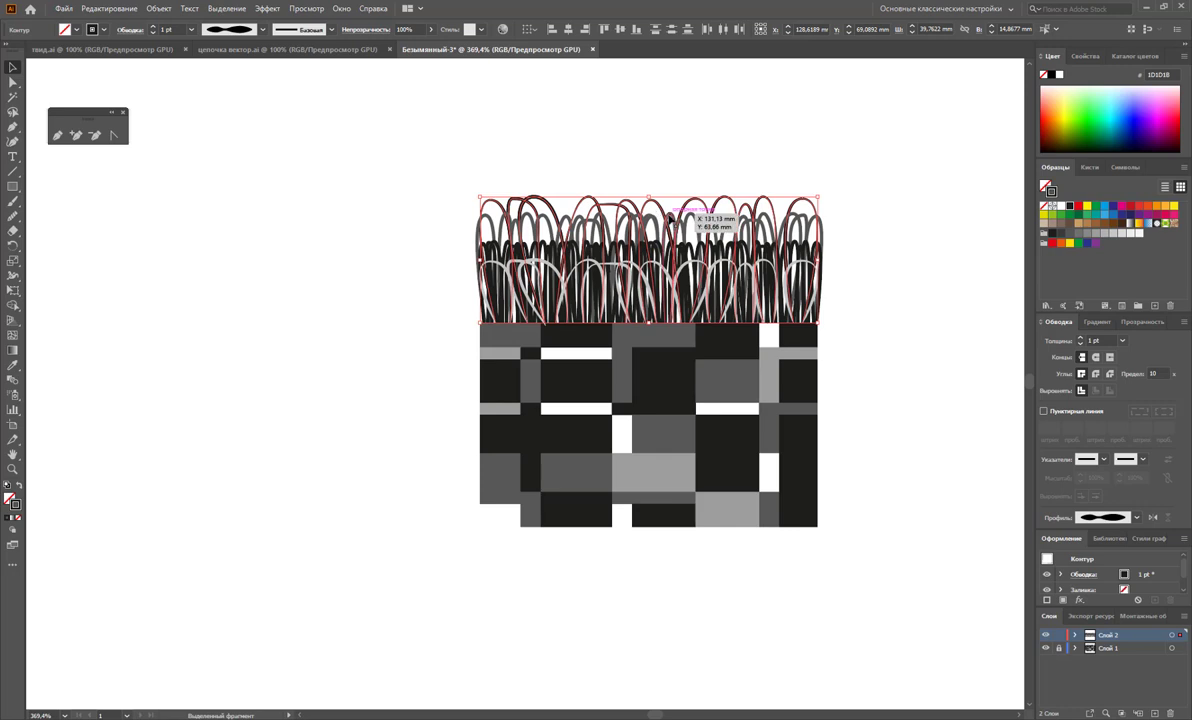
right_click(668, 214)
mouse_move(740, 409)
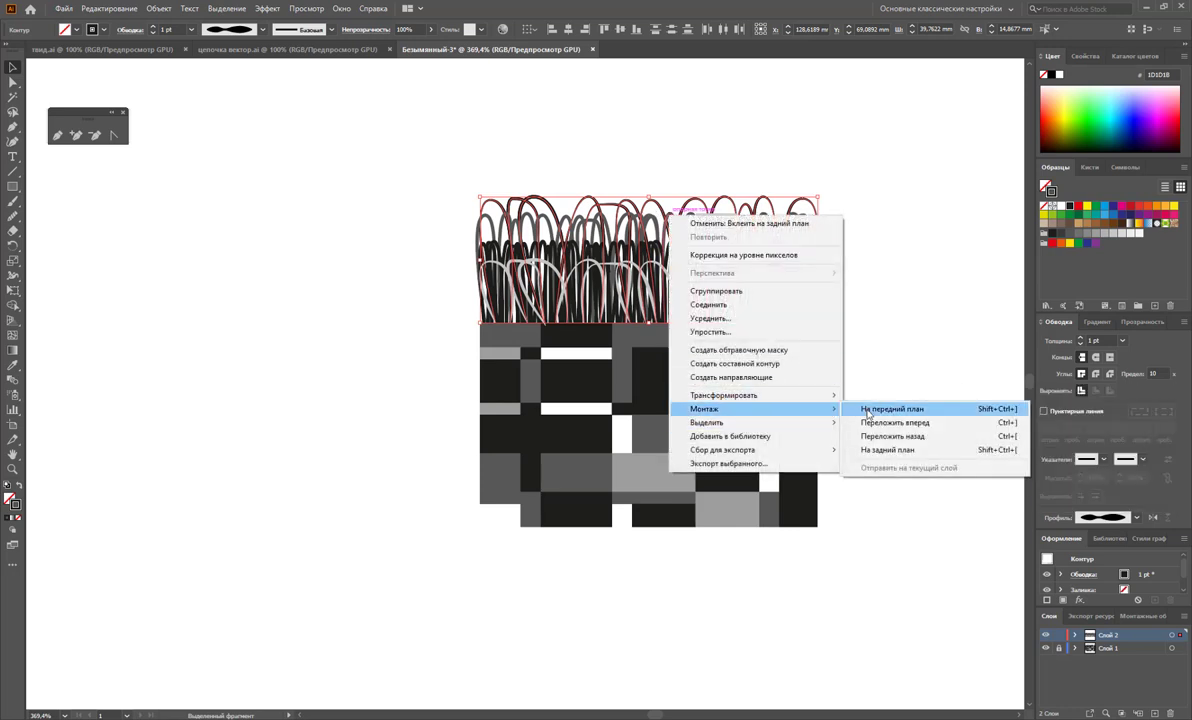
click(880, 409)
mouse_move(645, 198)
mouse_down()
mouse_move(664, 222)
mouse_move(650, 233)
mouse_up()
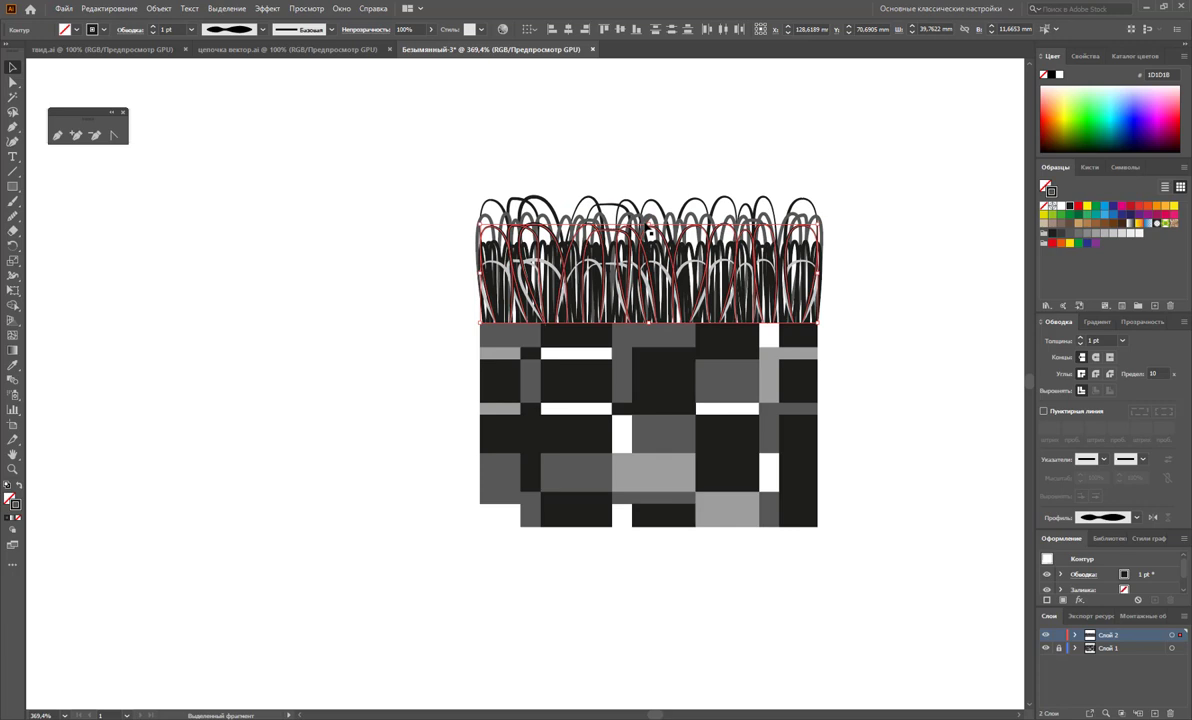
click(1088, 237)
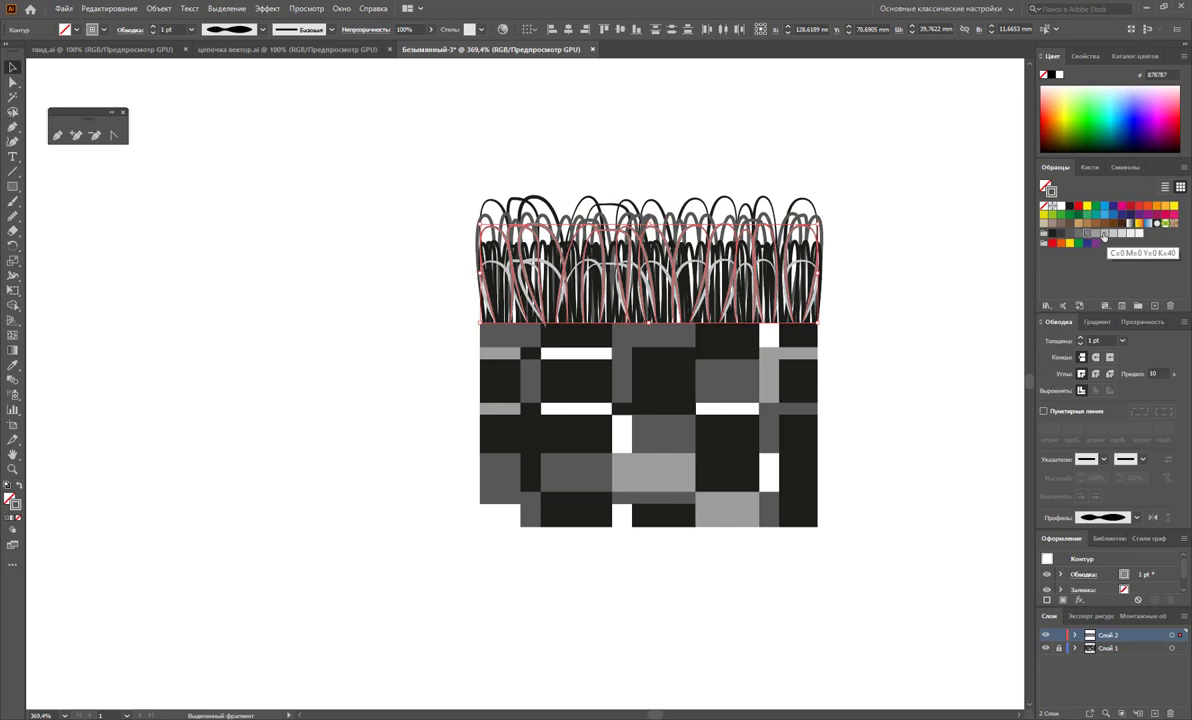
click(1104, 233)
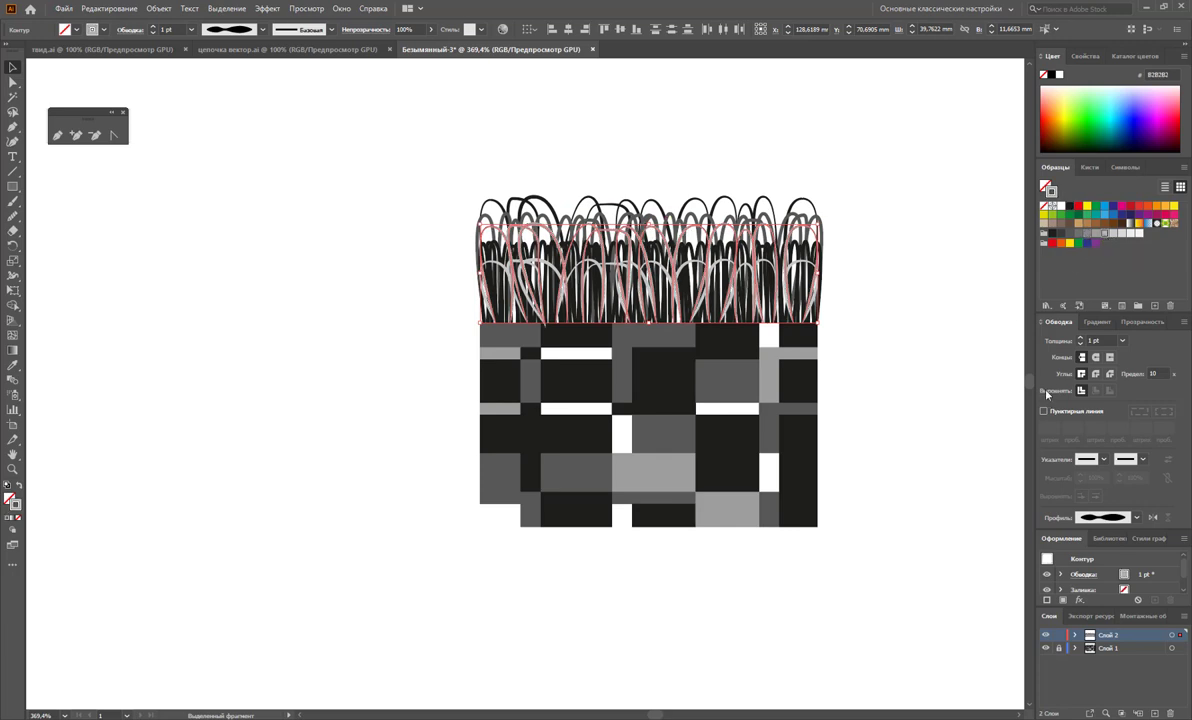
click(900, 350)
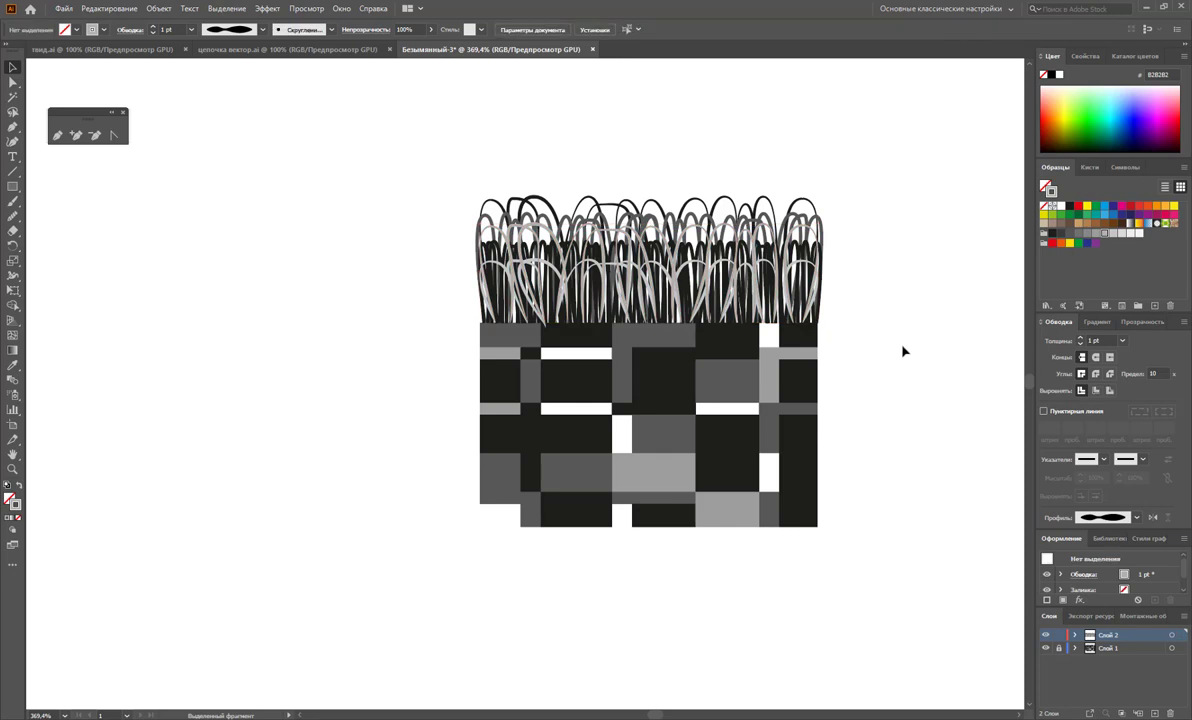
Reflect a copy of the fringe strands below the tile strip and nudge it slightly lower.
drag(864, 153, 407, 298)
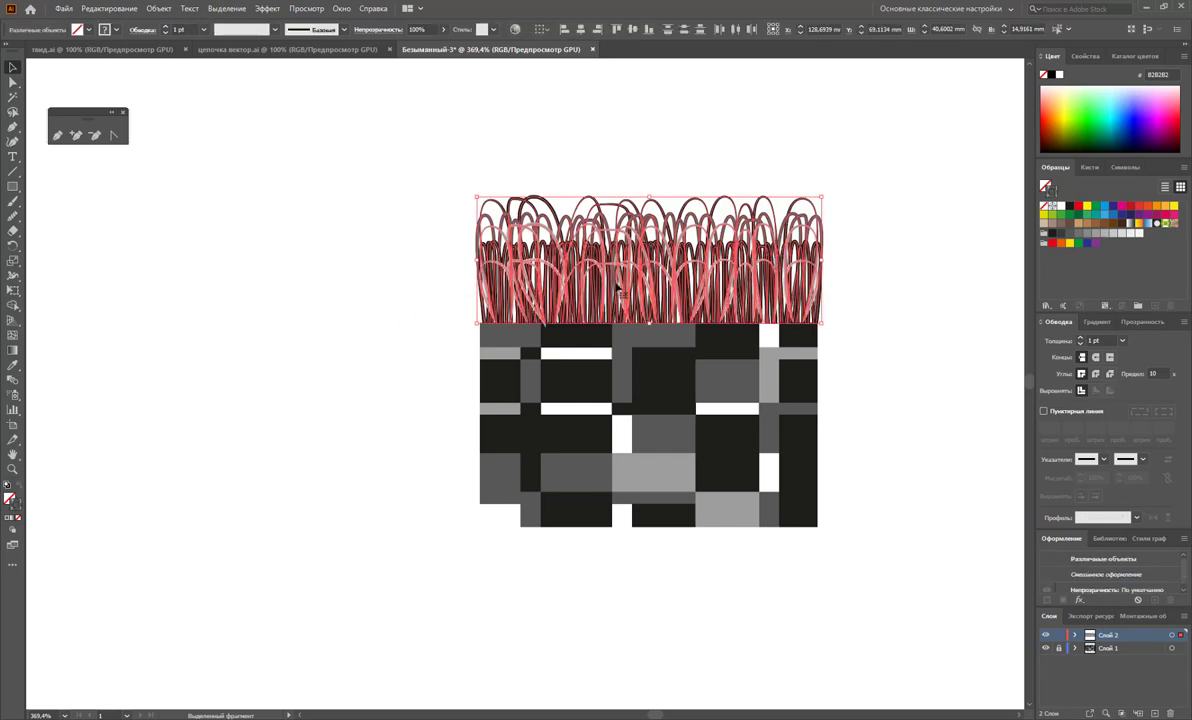
click(12, 245)
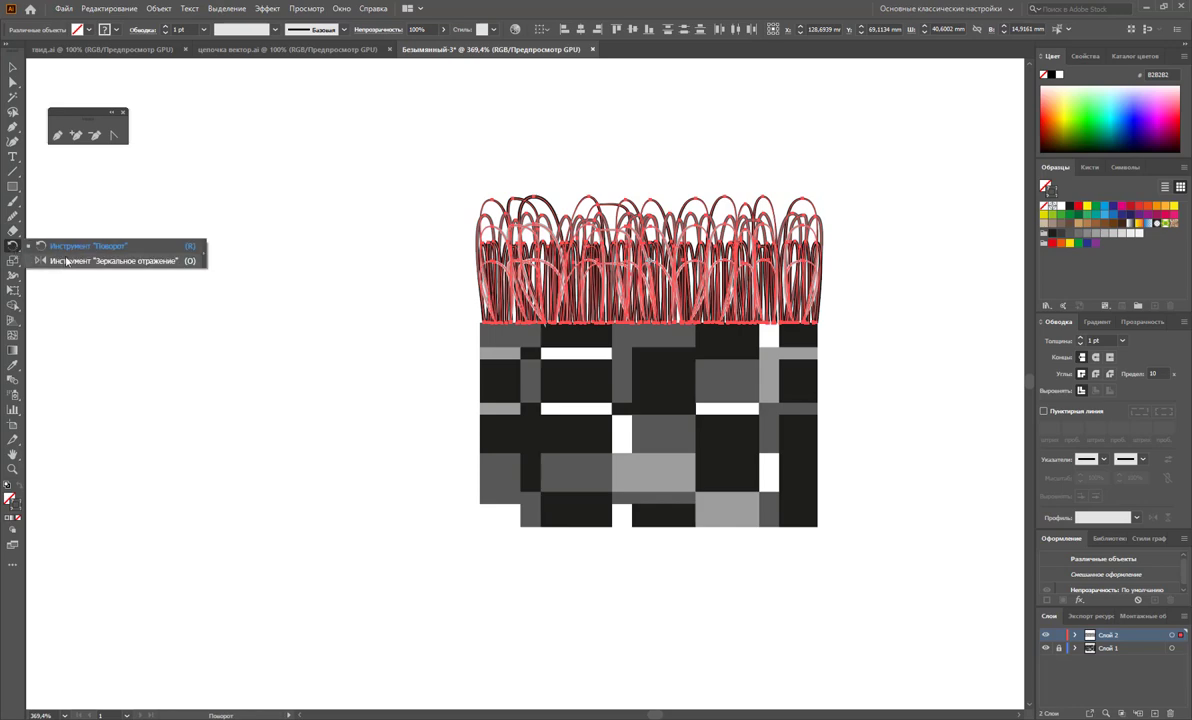
click(66, 260)
drag(680, 268, 752, 528)
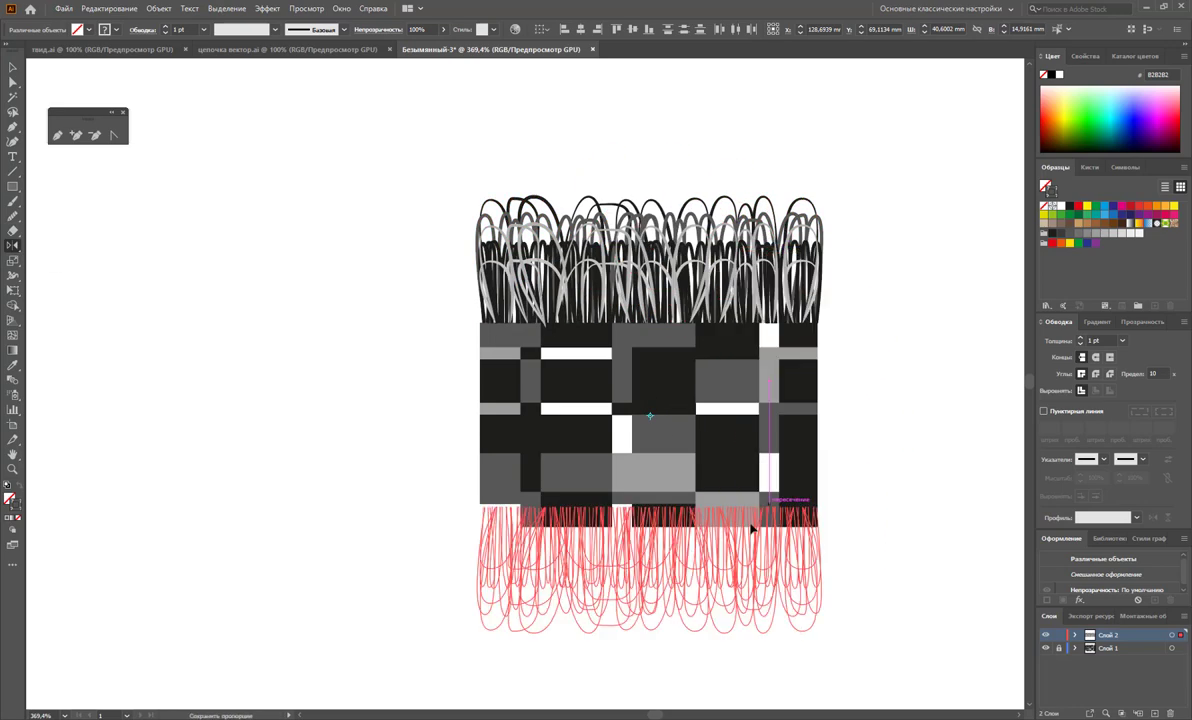
drag(683, 558, 683, 558)
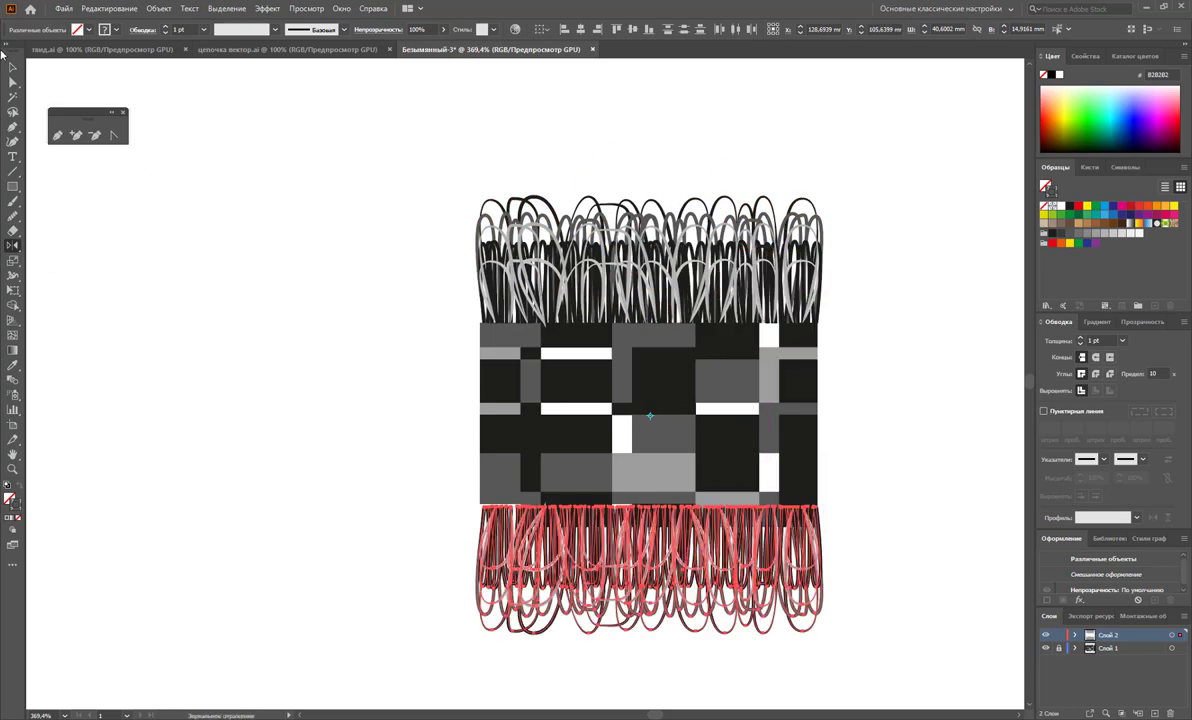
click(13, 67)
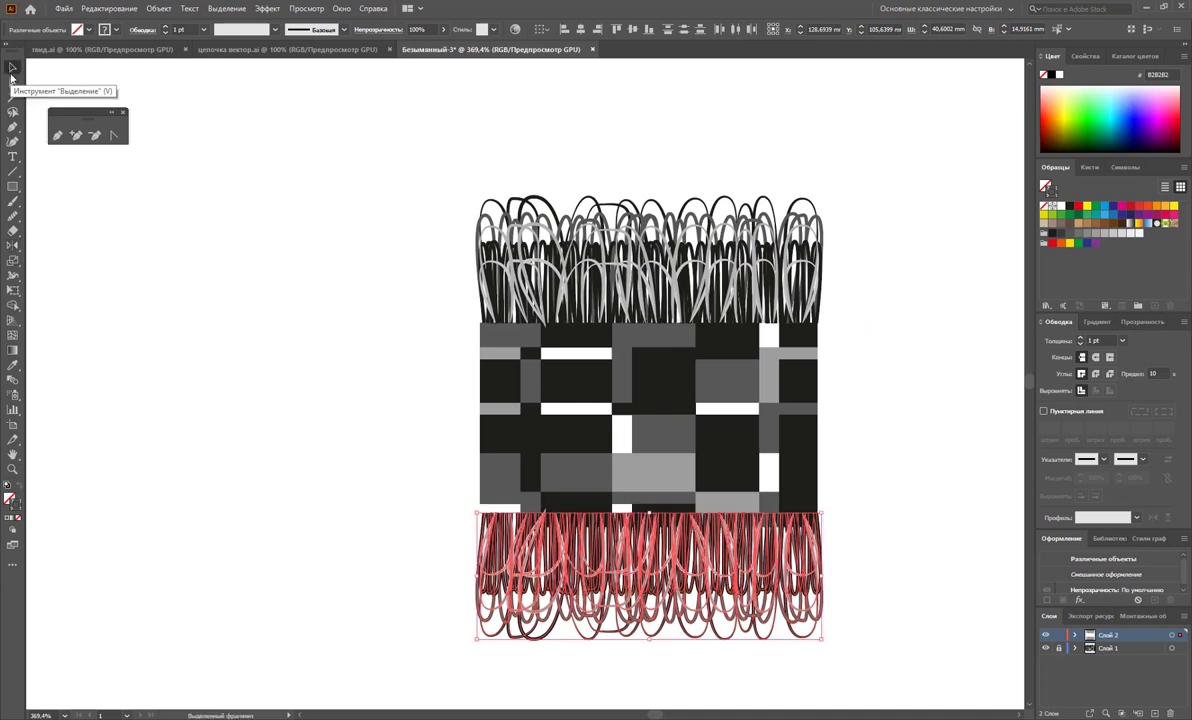
key(Down)
key(Down)
key(Down)
key(Down)
key(Down)
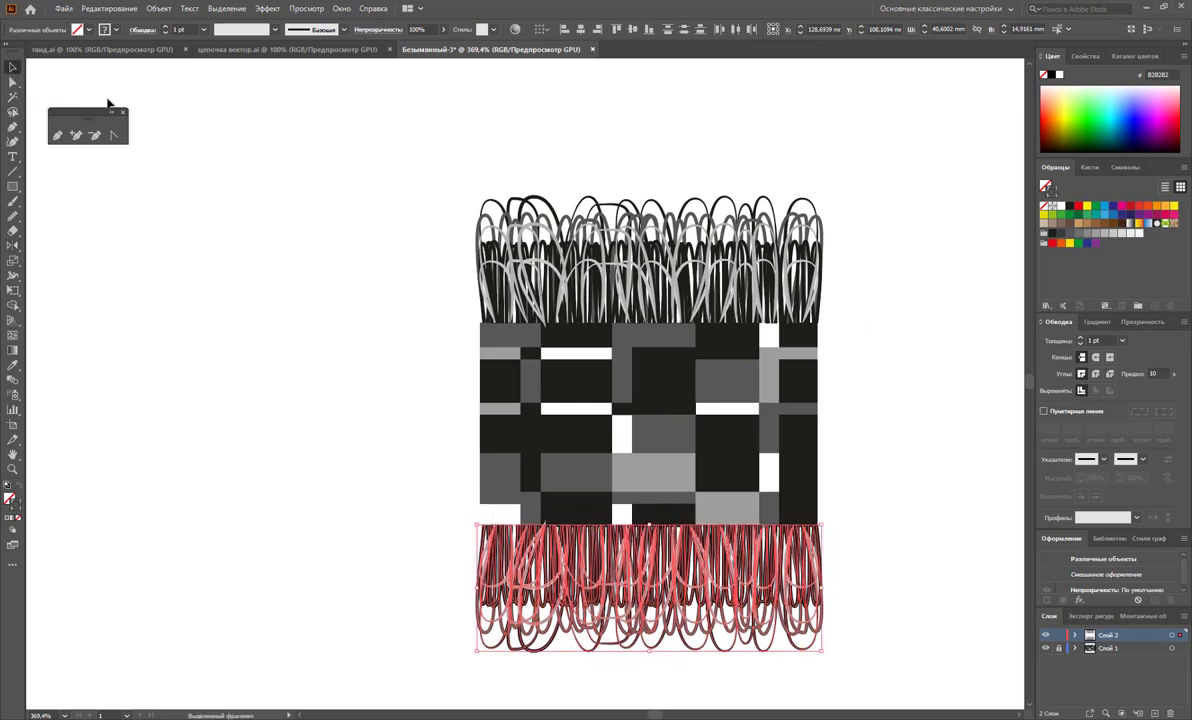
click(924, 346)
key(z)
alt+click(827, 413)
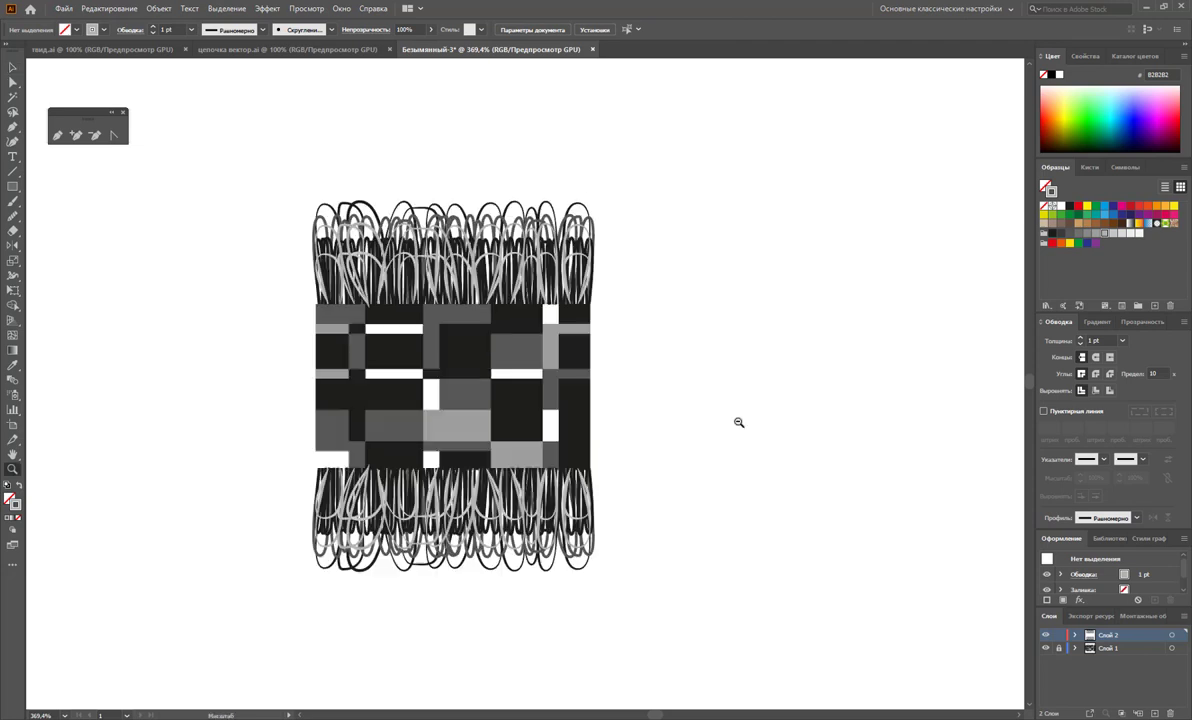
alt+click(274, 259)
click(12, 66)
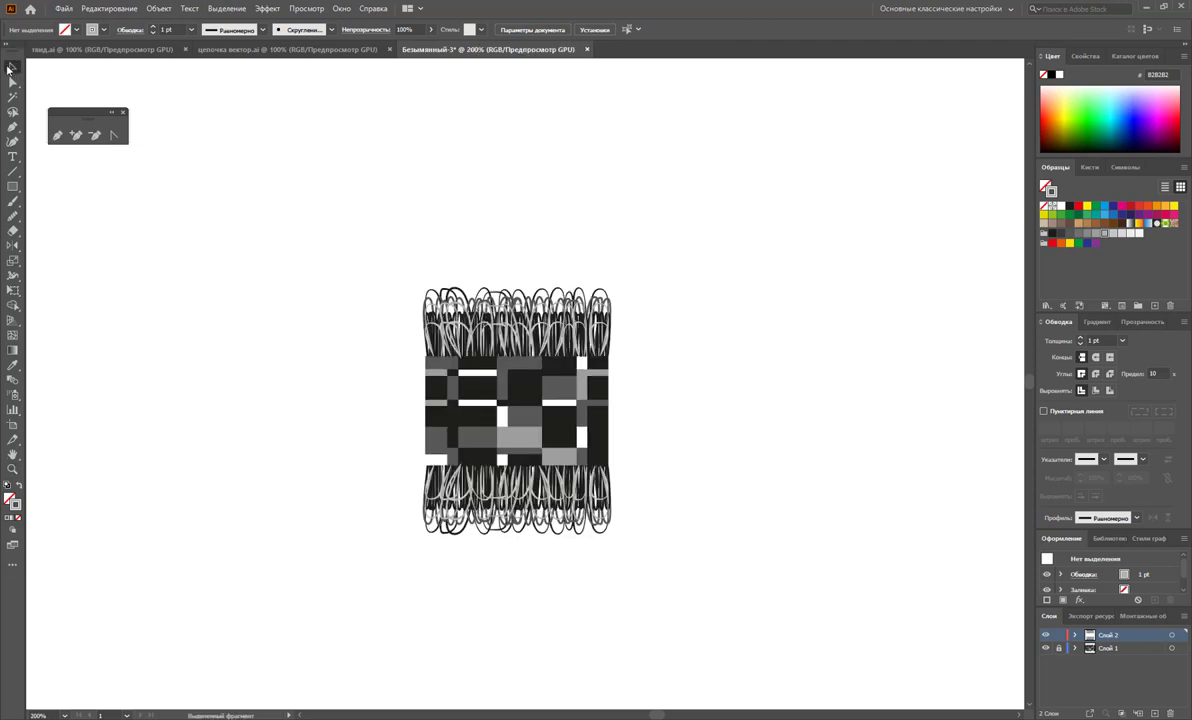
drag(684, 226, 405, 560)
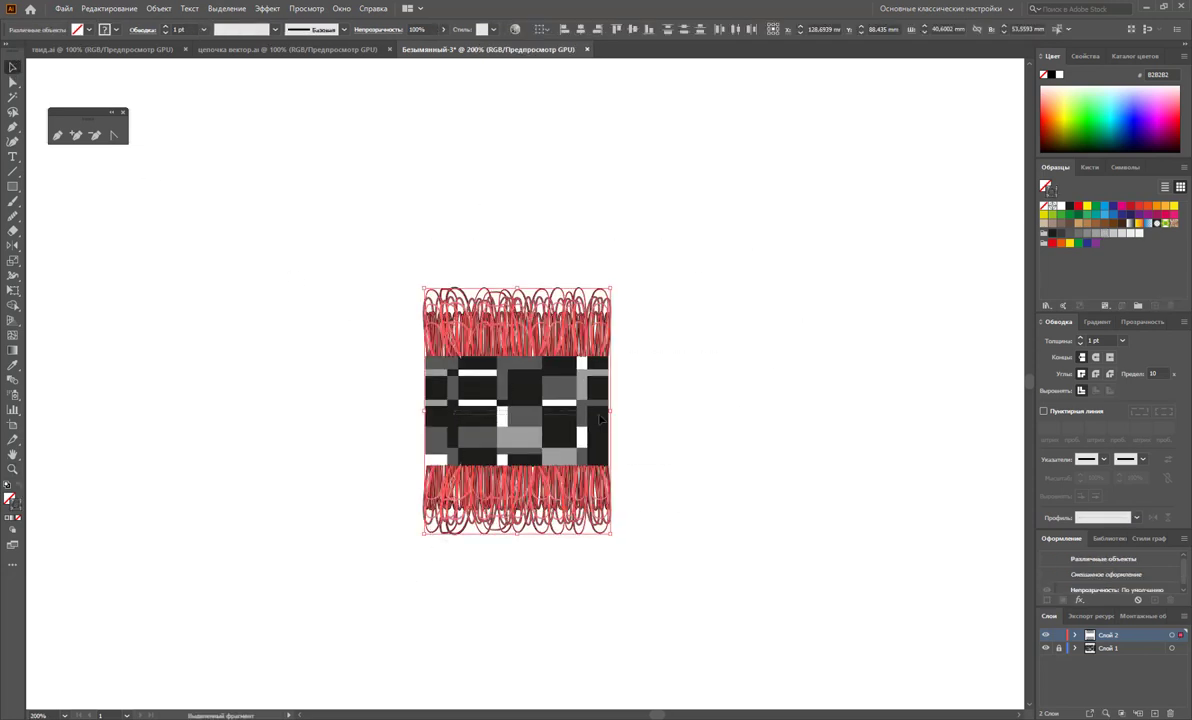
click(641, 261)
click(513, 508)
drag(513, 508, 670, 505)
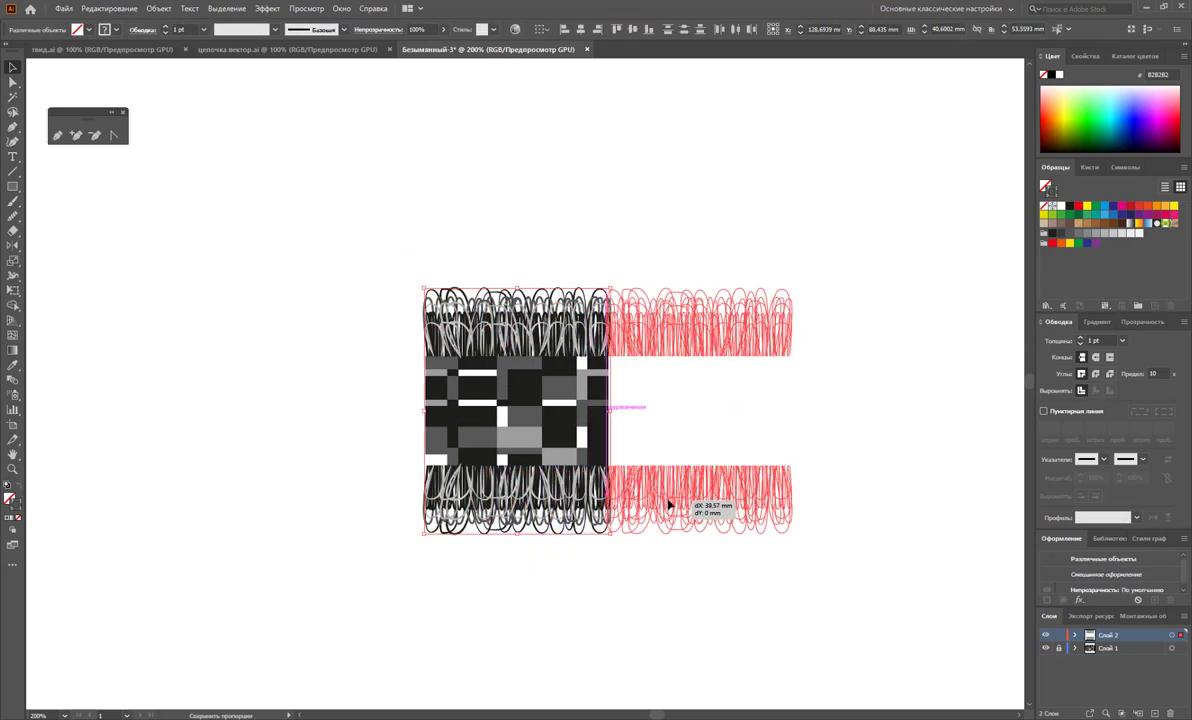
drag(670, 505, 671, 505)
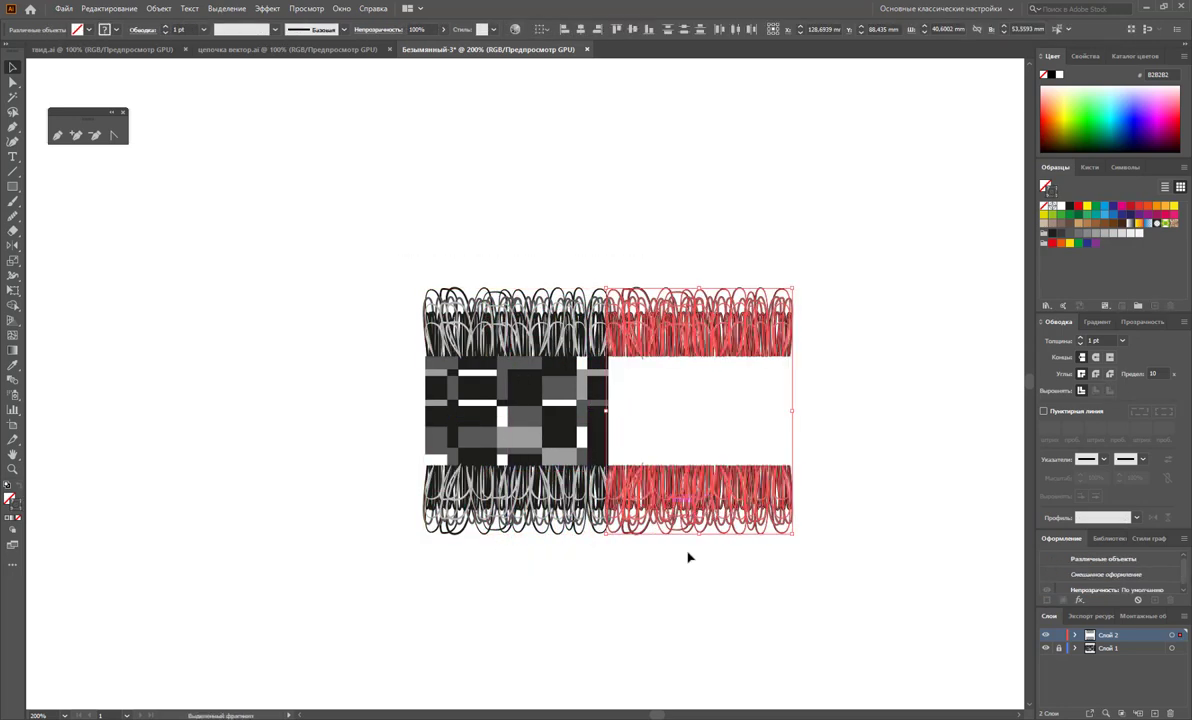
click(686, 601)
key(ctrl+z)
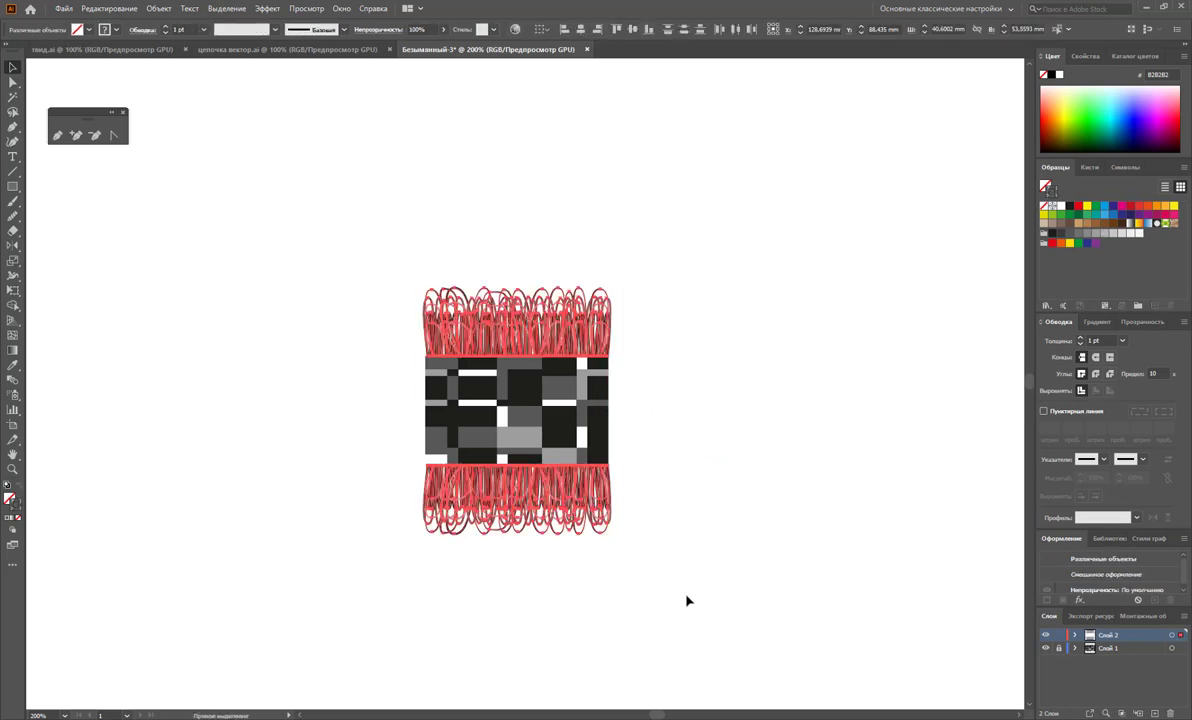
click(698, 315)
drag(698, 315, 357, 590)
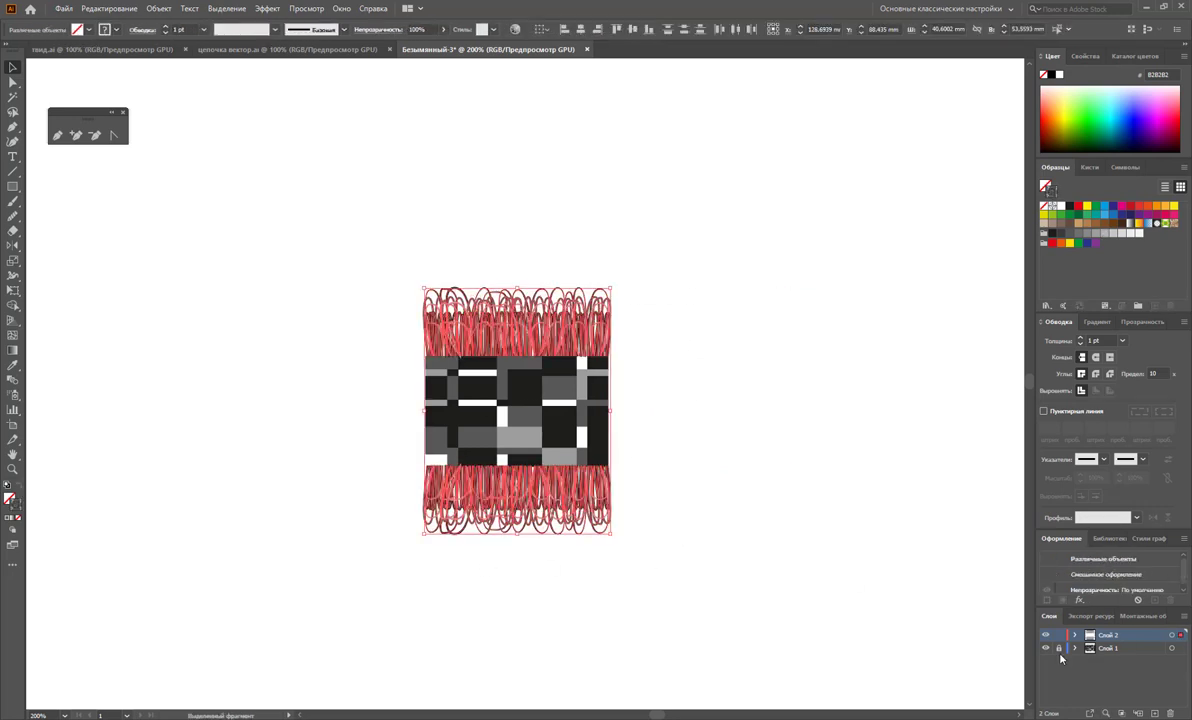
click(705, 467)
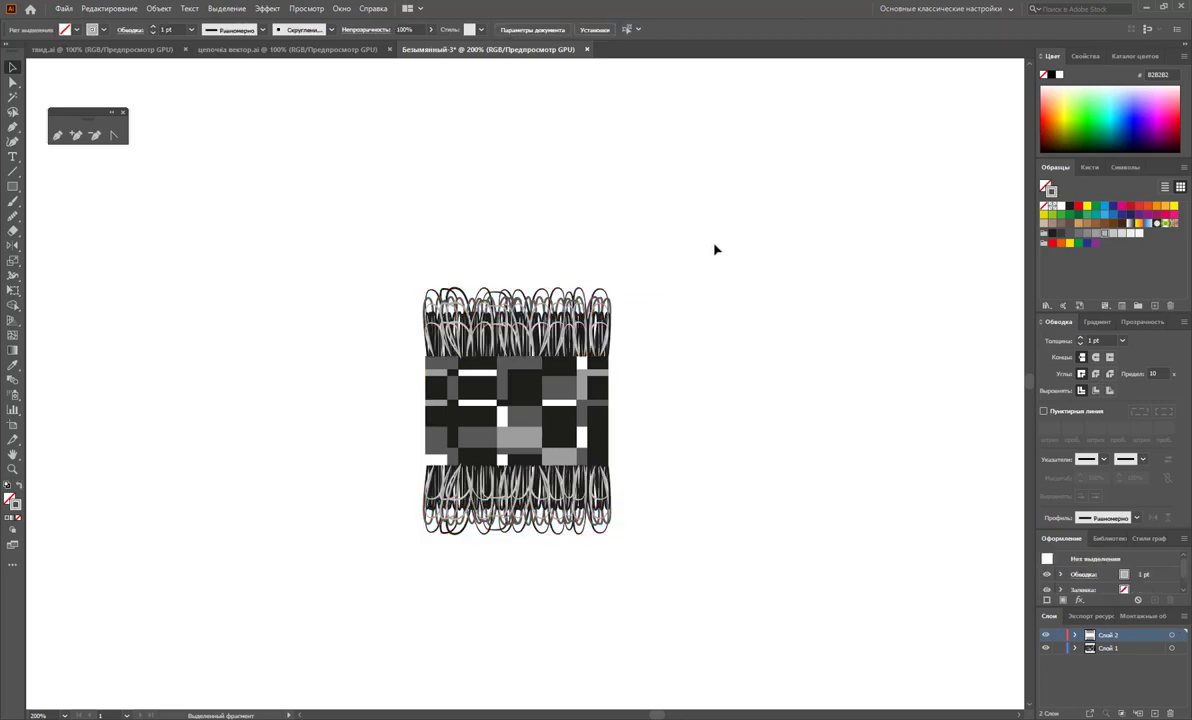
drag(713, 322, 402, 596)
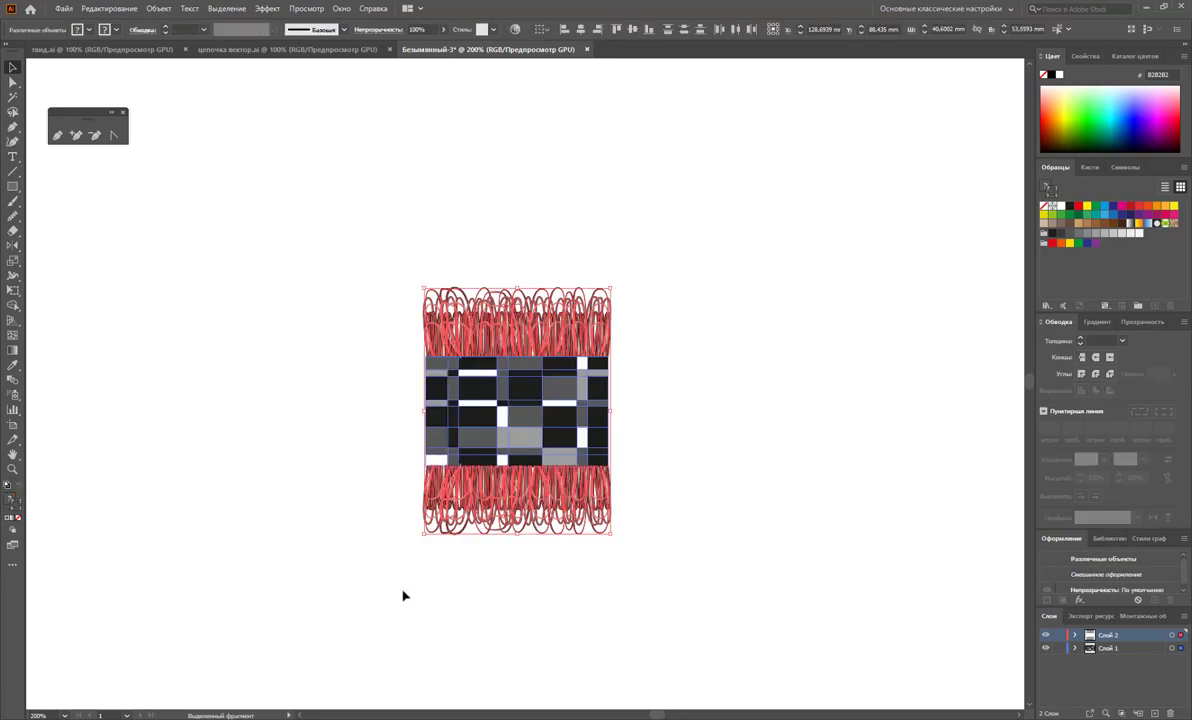
click(418, 603)
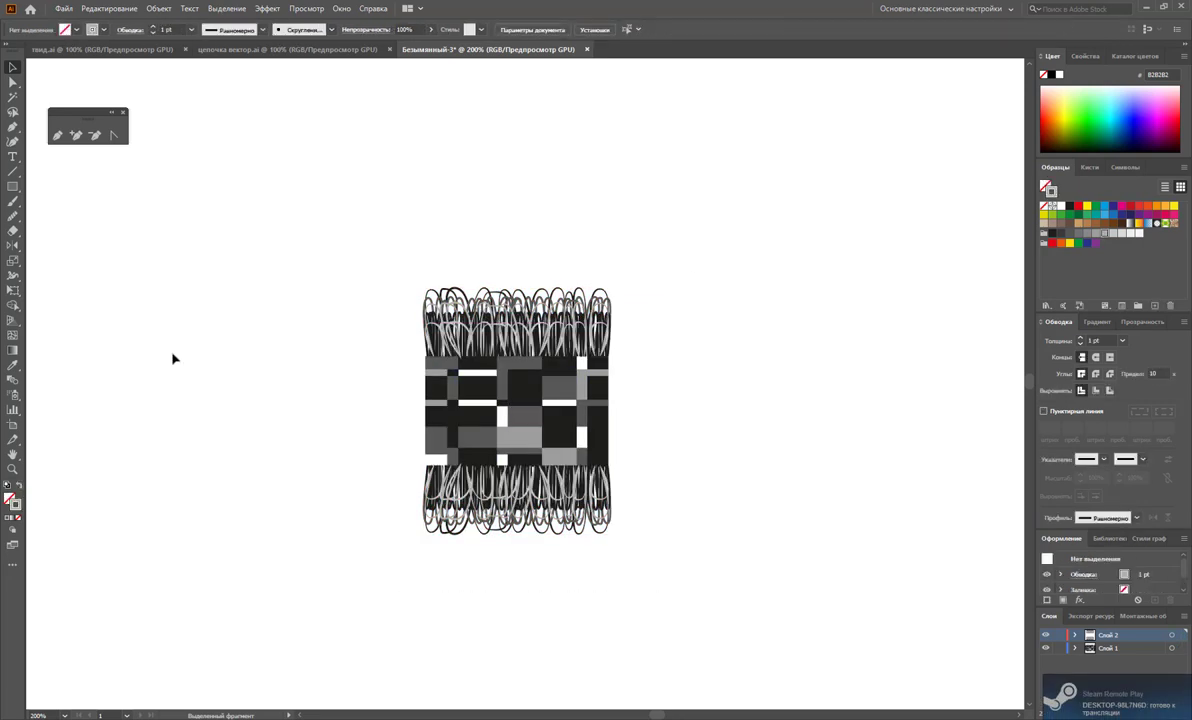
click(12, 468)
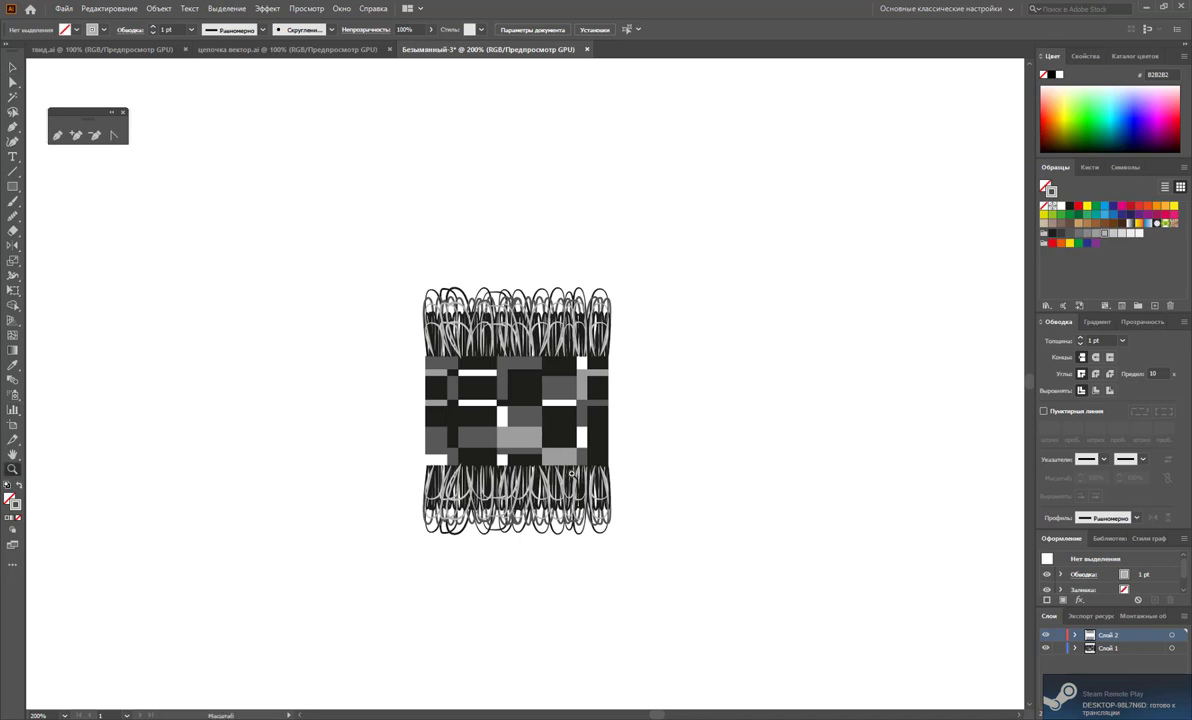
drag(546, 426, 642, 489)
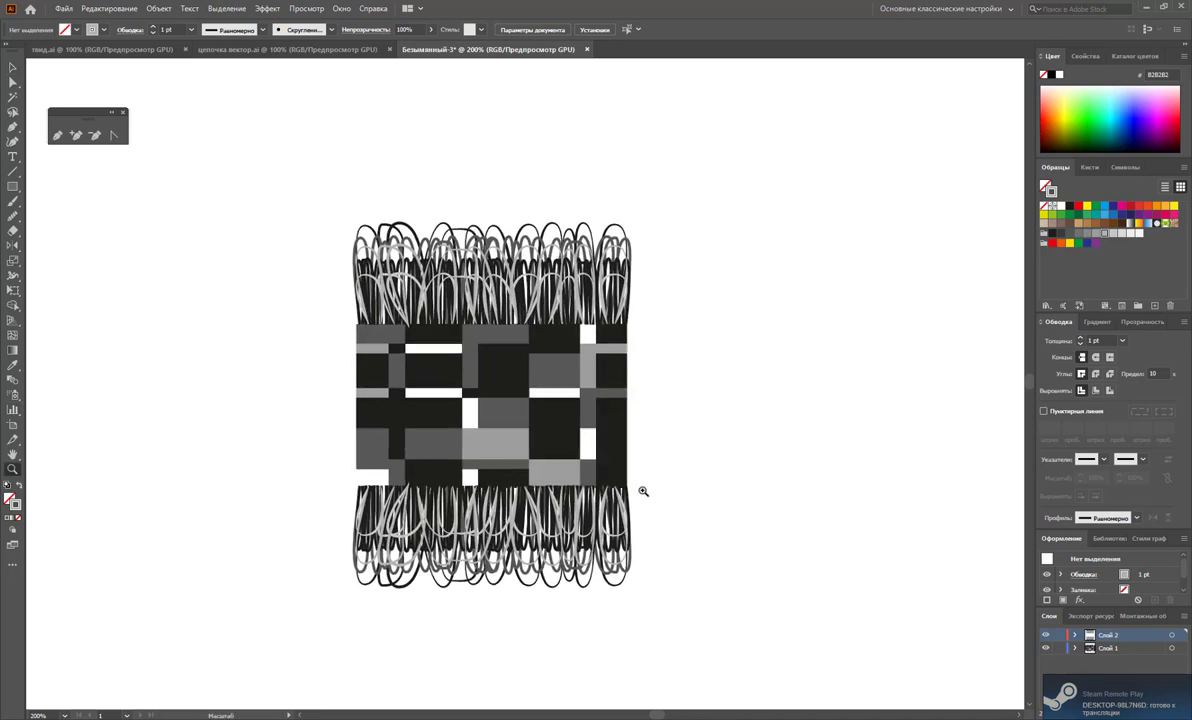
click(12, 67)
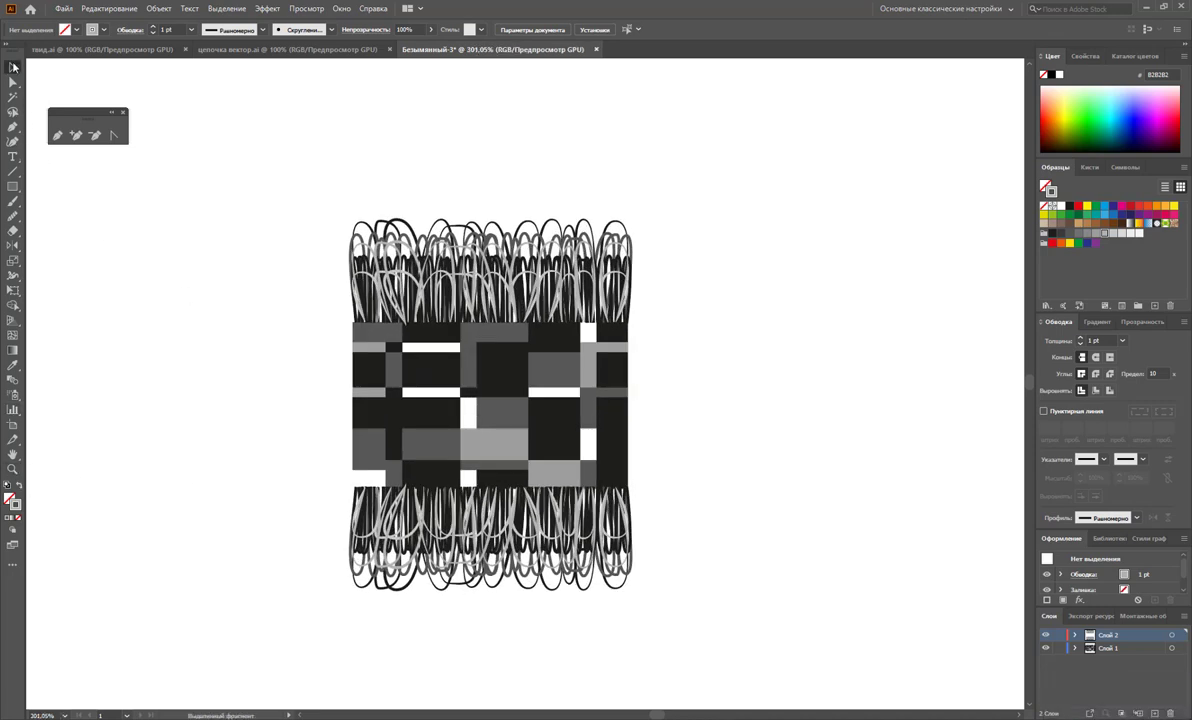
In цепочка вектор.ai, select all four chain links, then return to the Безымянный-3 document.
click(264, 49)
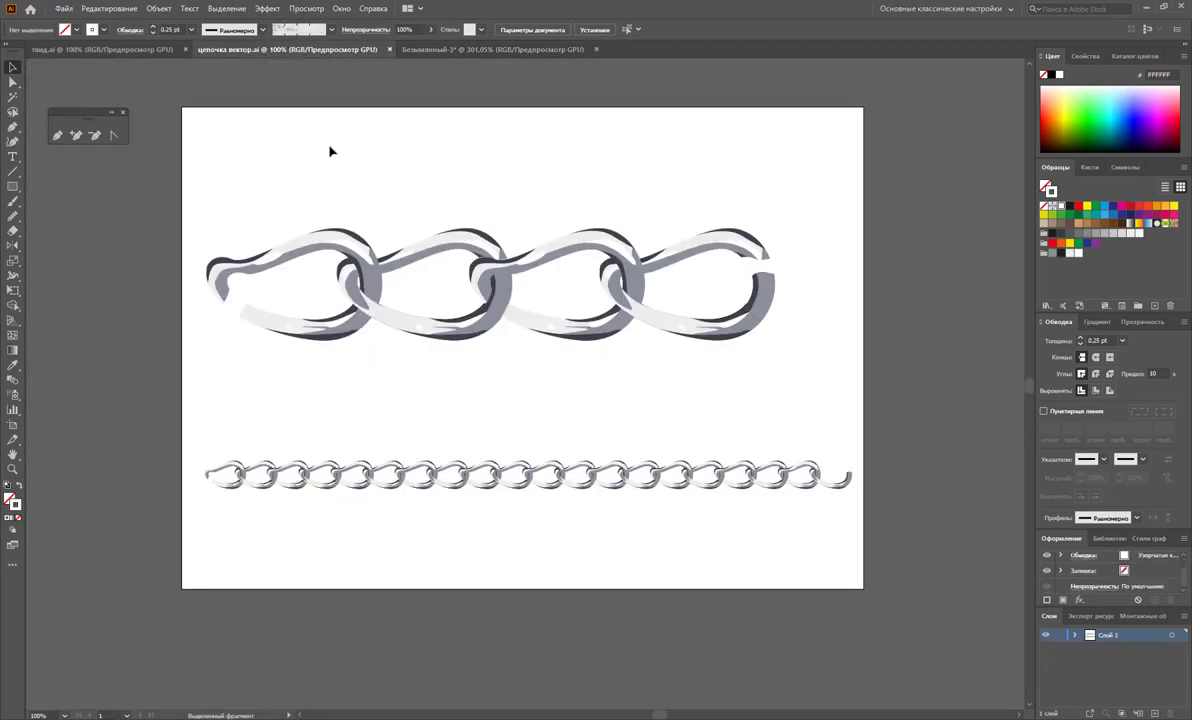
drag(330, 151, 652, 418)
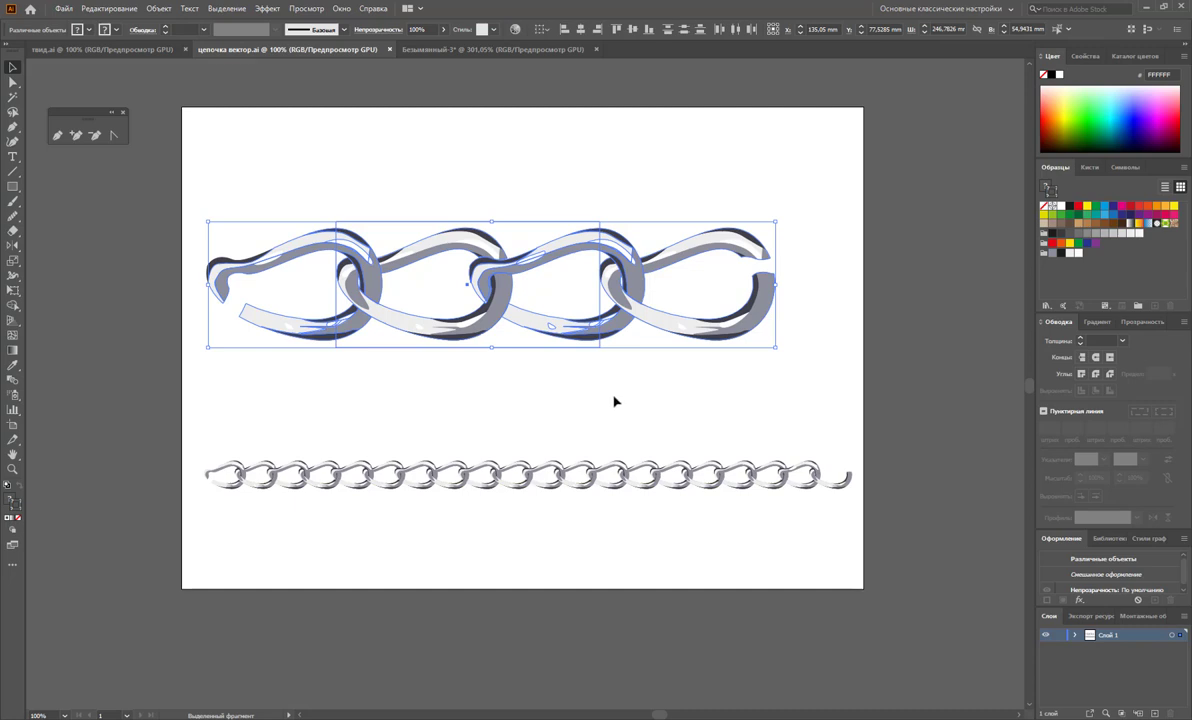
click(555, 203)
click(542, 225)
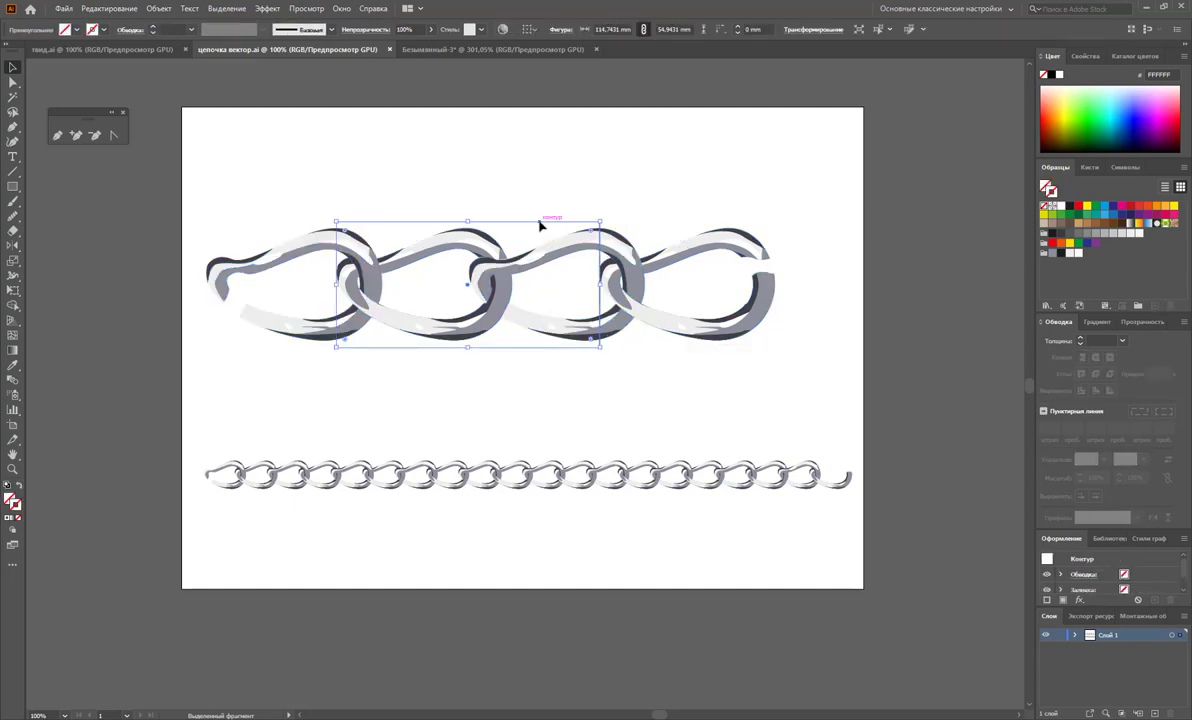
right_click(540, 226)
mouse_move(576, 429)
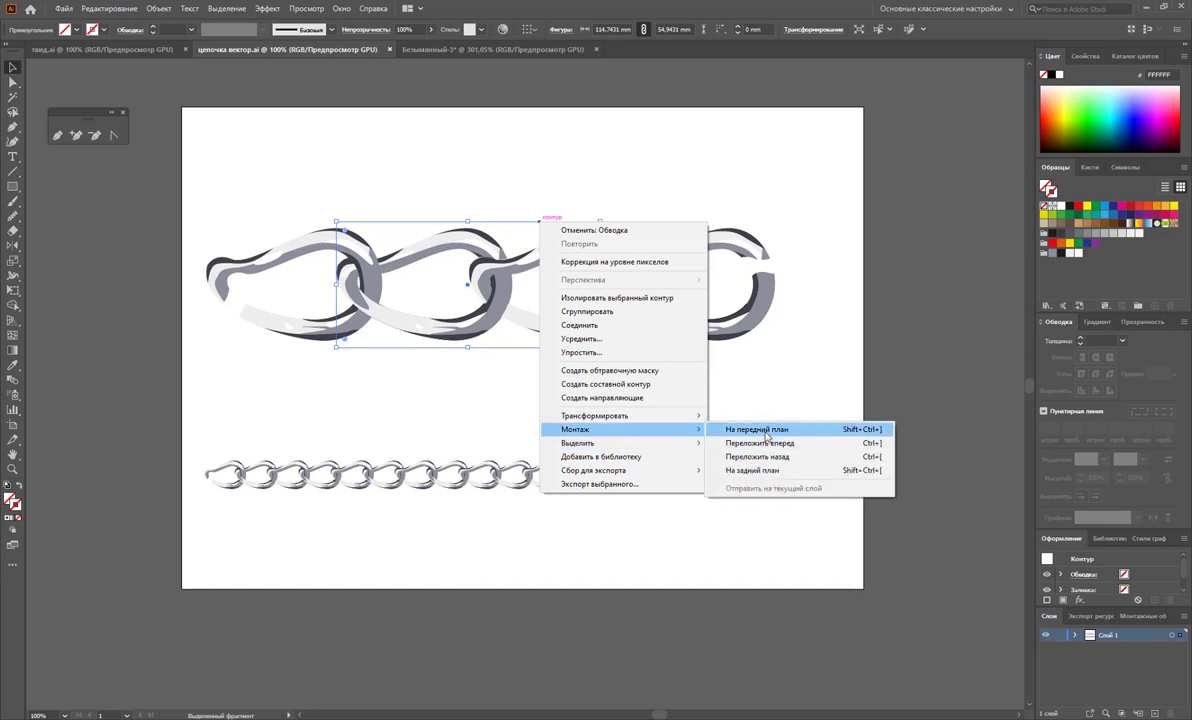
click(386, 377)
drag(369, 342, 368, 340)
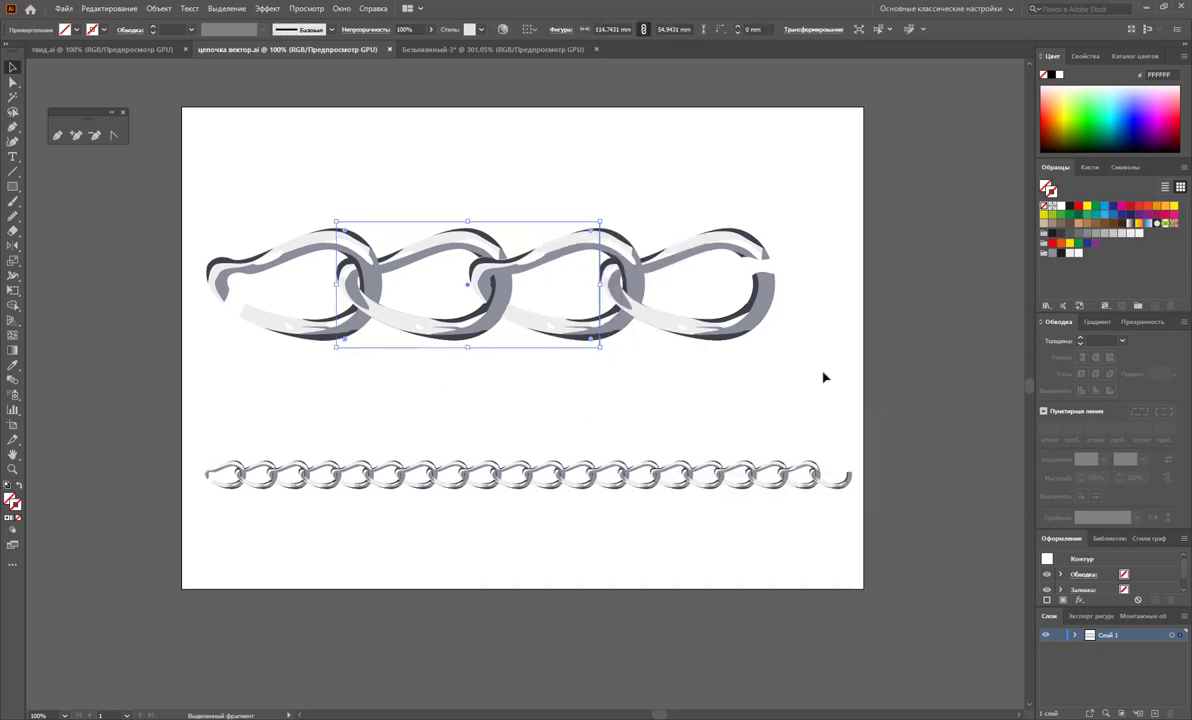
drag(824, 377, 122, 170)
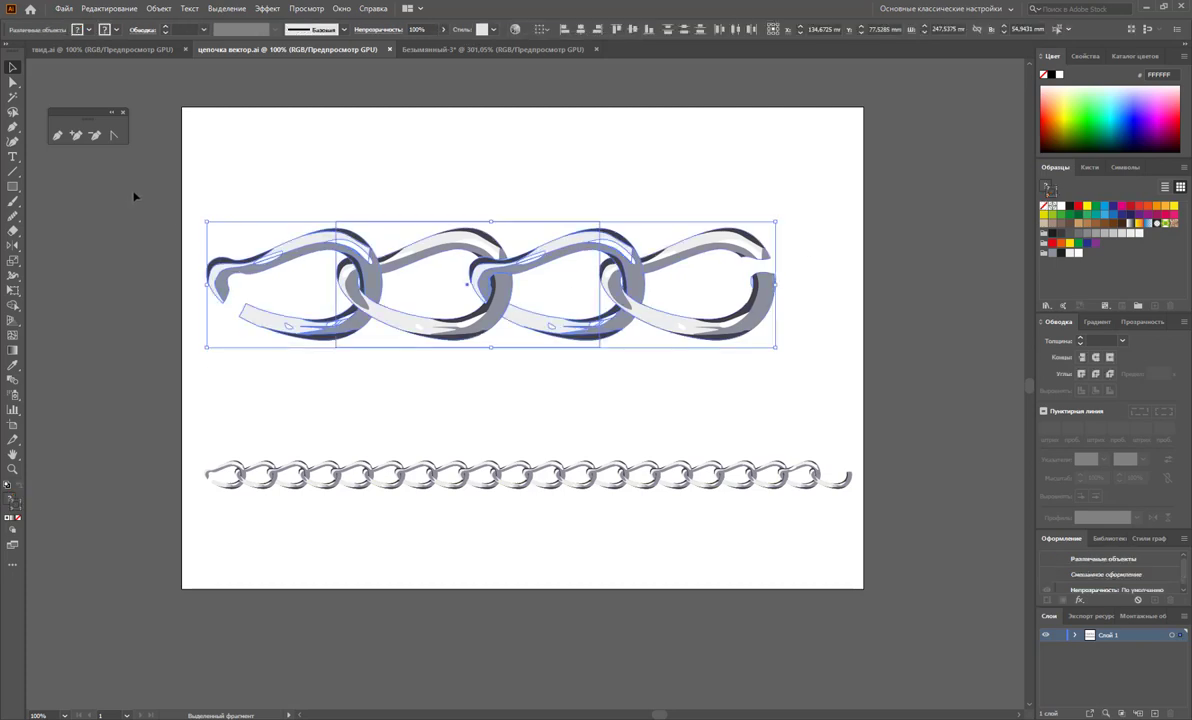
click(450, 49)
Paste the chain, scale it down, and move it below the tweed tile.
key(ctrl+v)
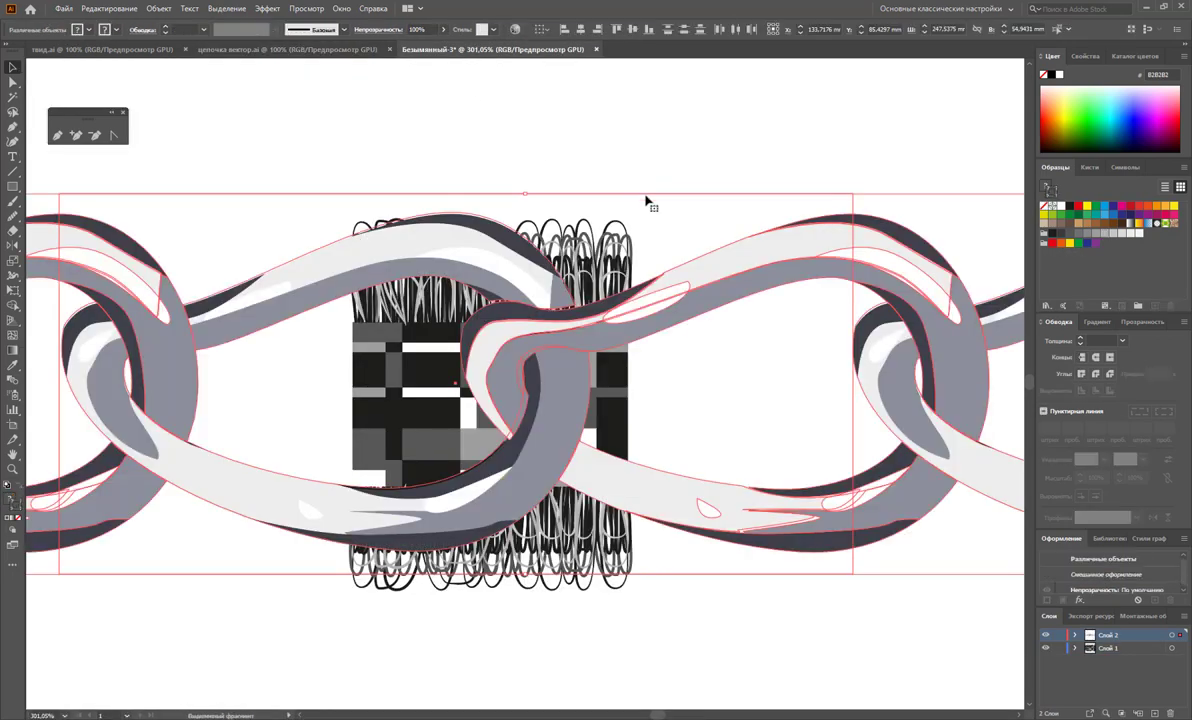
key(ctrl+minus)
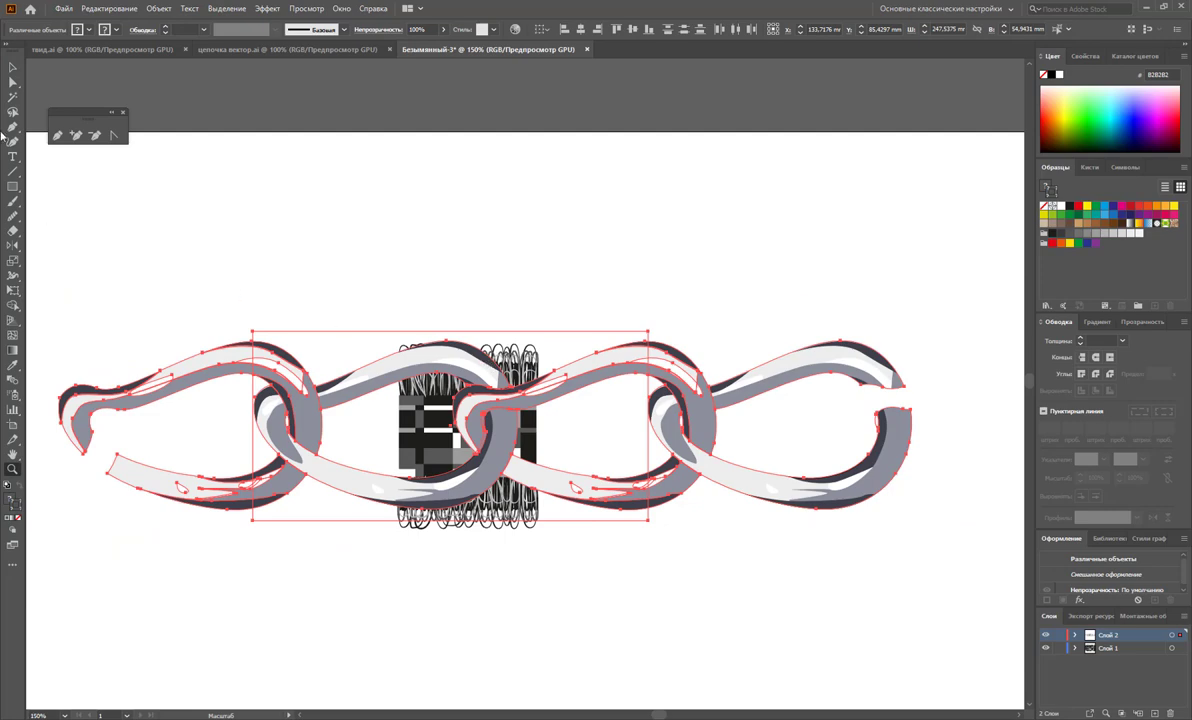
click(12, 67)
scroll(476, 183, down, 2)
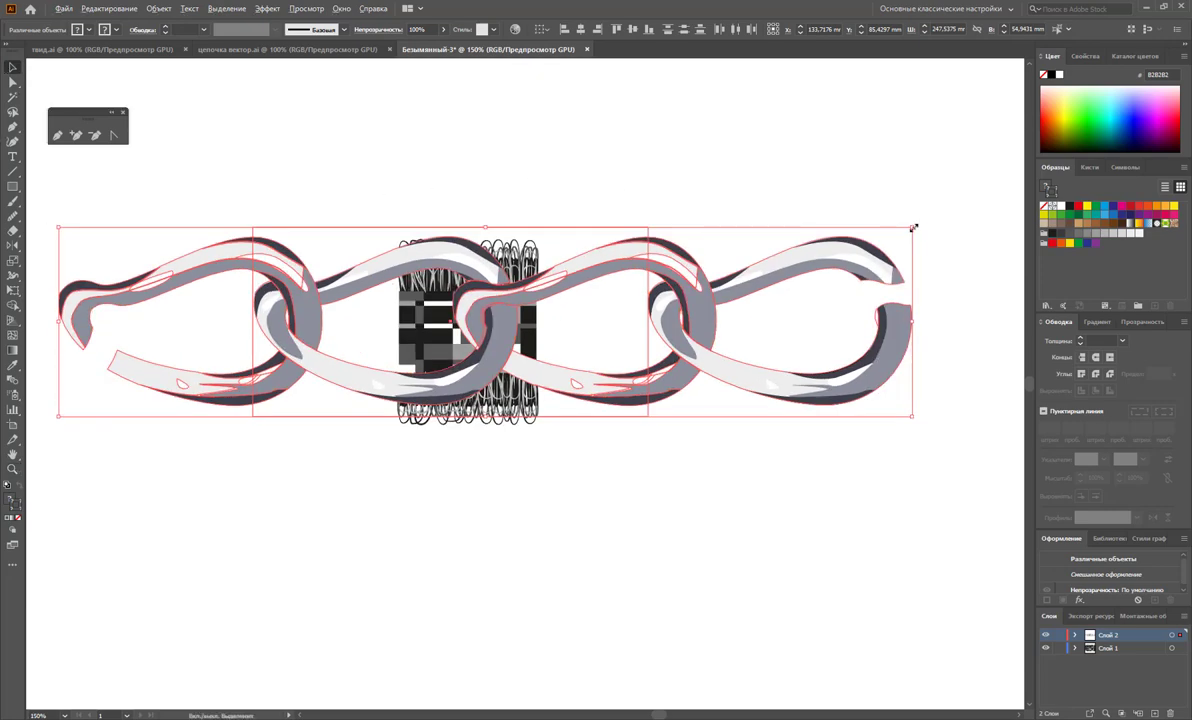
drag(913, 228, 681, 278)
drag(582, 369, 580, 587)
Bring the rectangle around the chain's middle links to the front.
click(511, 515)
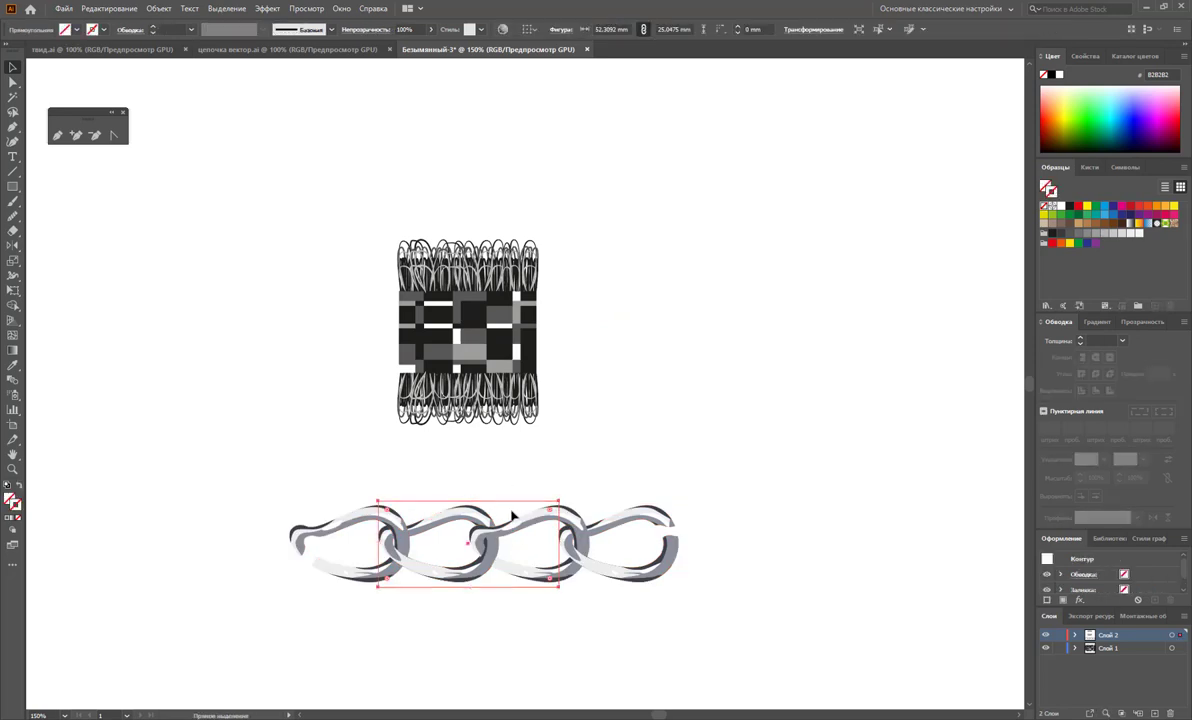
key(ctrl+z)
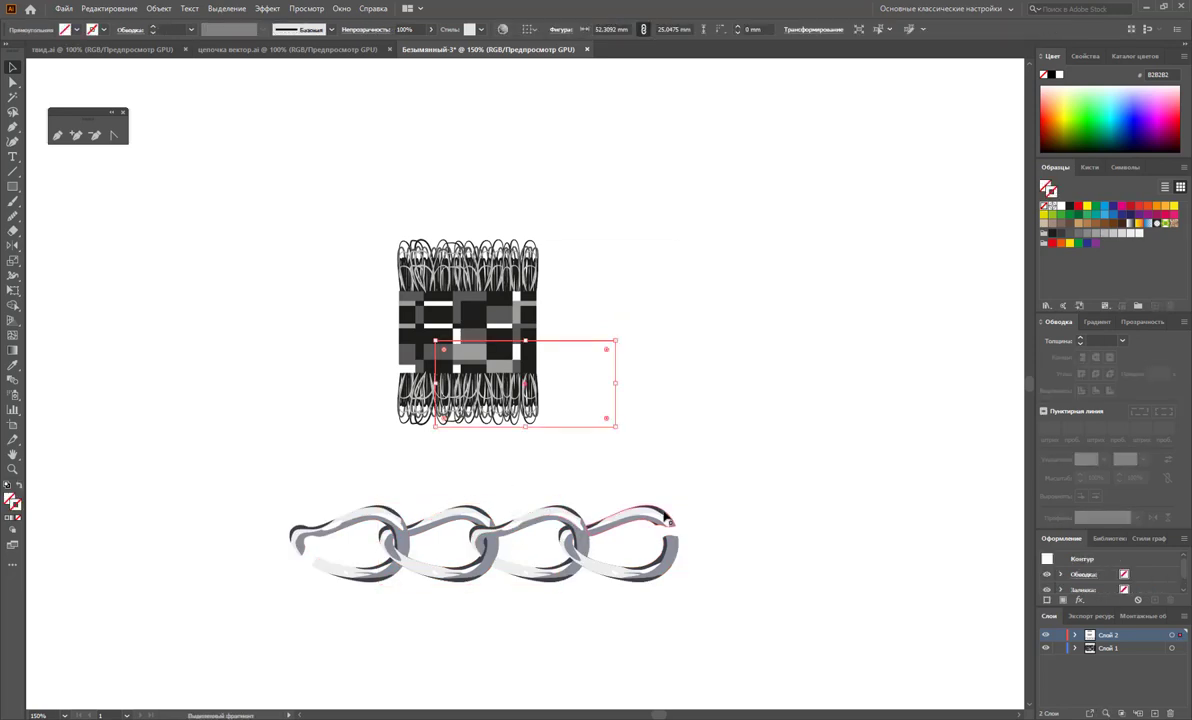
key(ctrl+z)
key(ctrl+shift+z)
key(ctrl+shift+z)
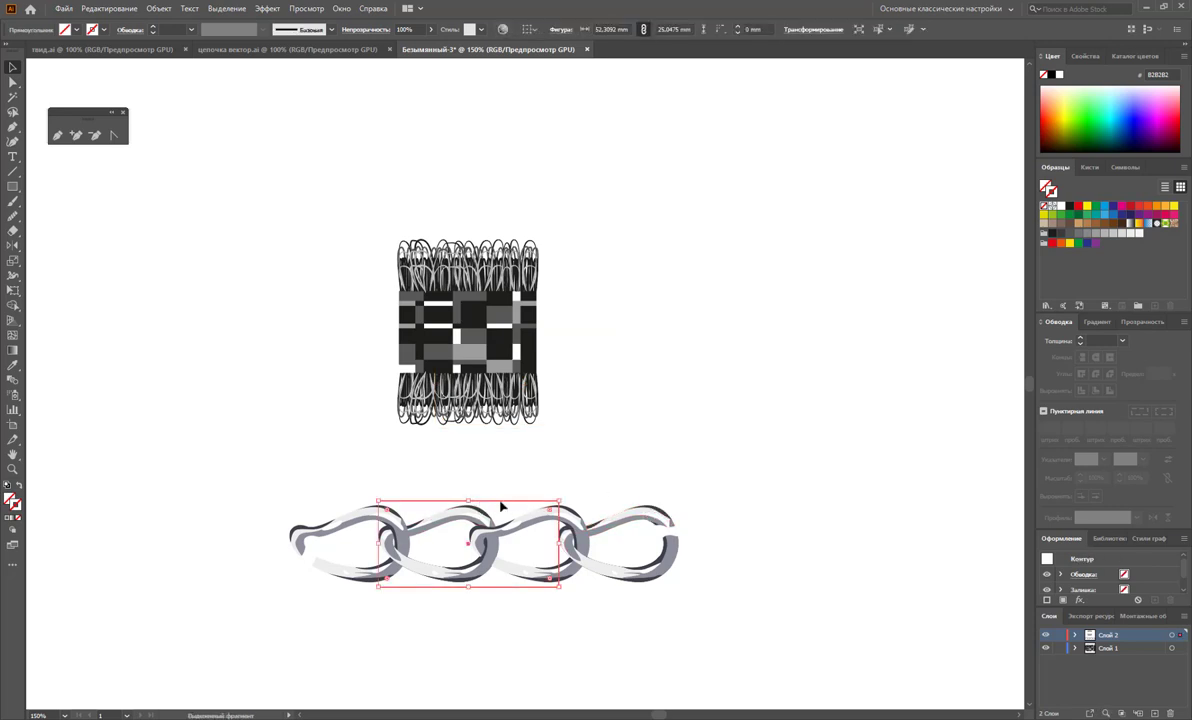
right_click(518, 500)
click(721, 436)
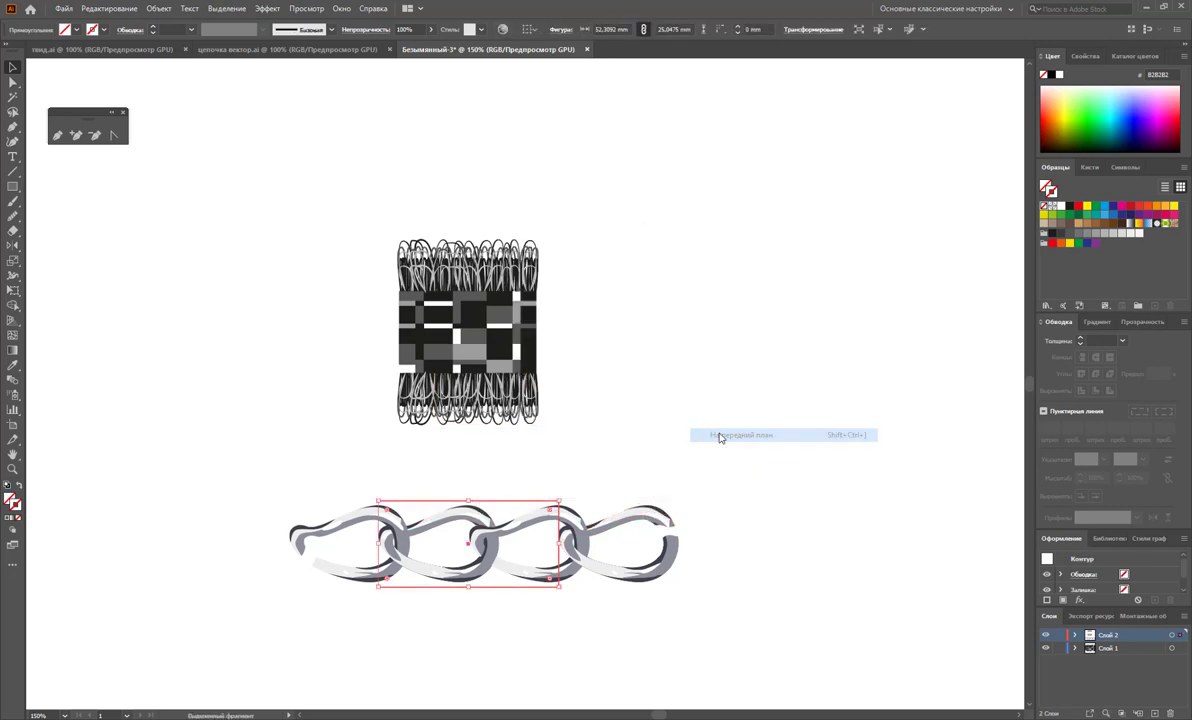
click(740, 432)
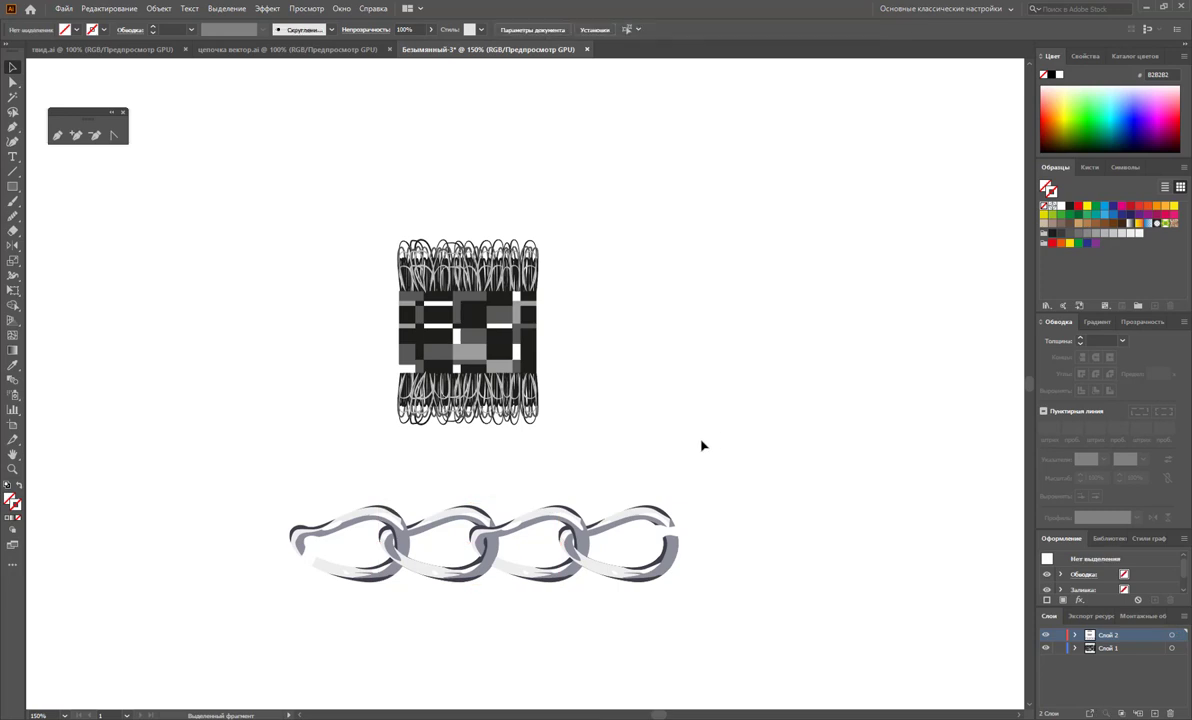
drag(505, 505, 492, 660)
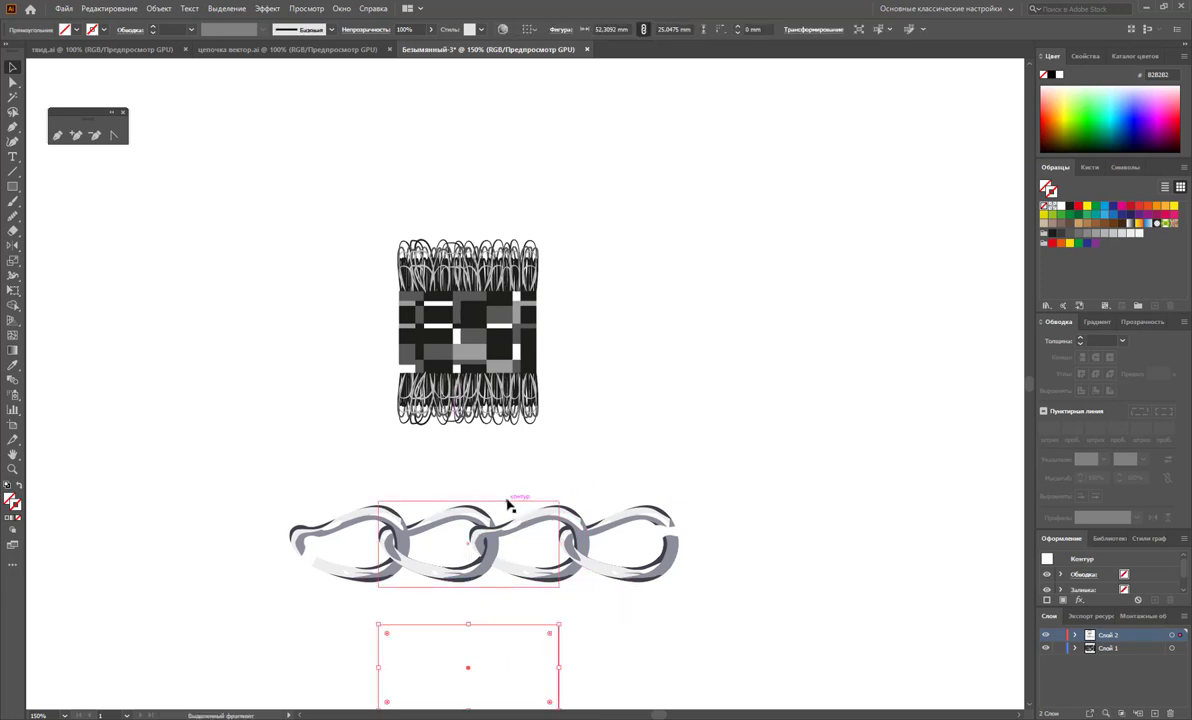
key(ctrl+z)
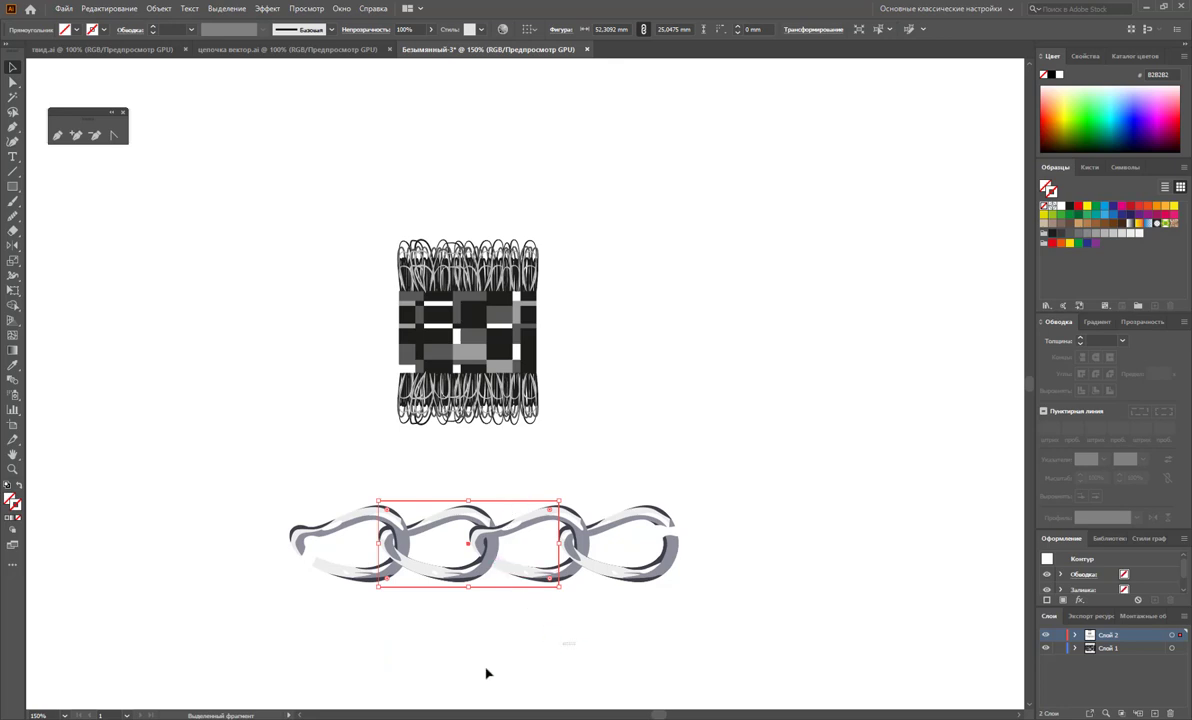
key(ctrl+shift+z)
key(Delete)
Clip the chain to the rectangle with a clipping mask, keeping only the middle links.
right_click(509, 505)
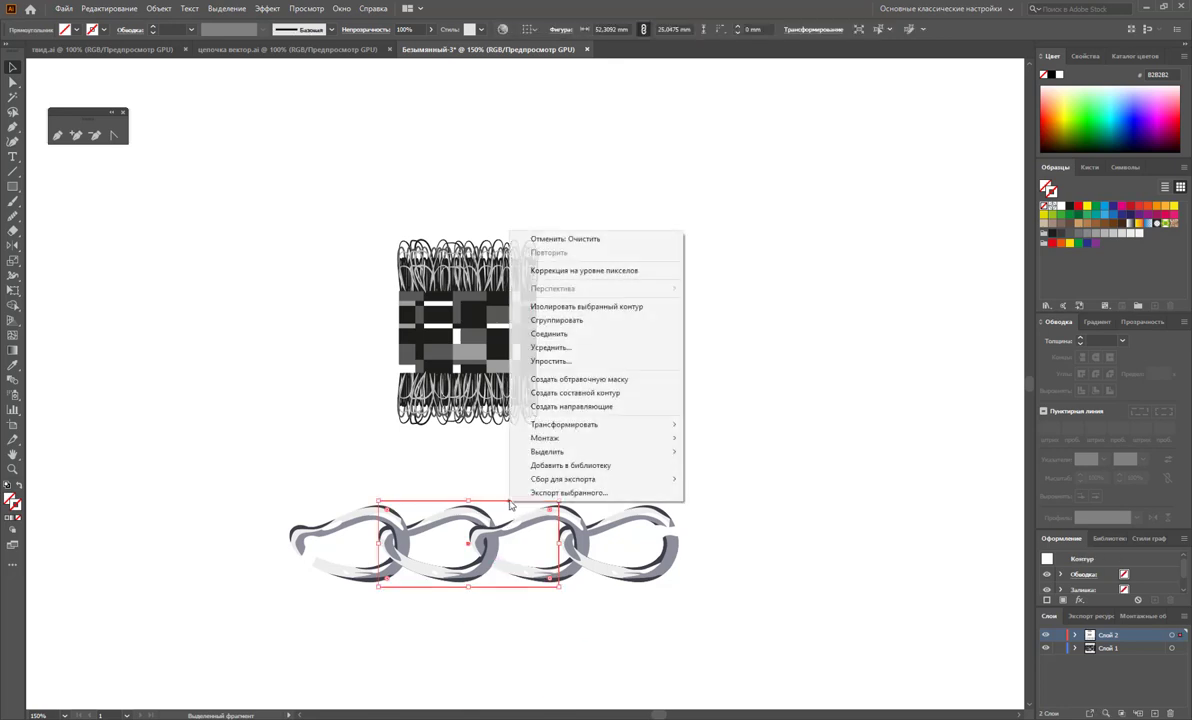
mouse_move(545, 438)
click(720, 438)
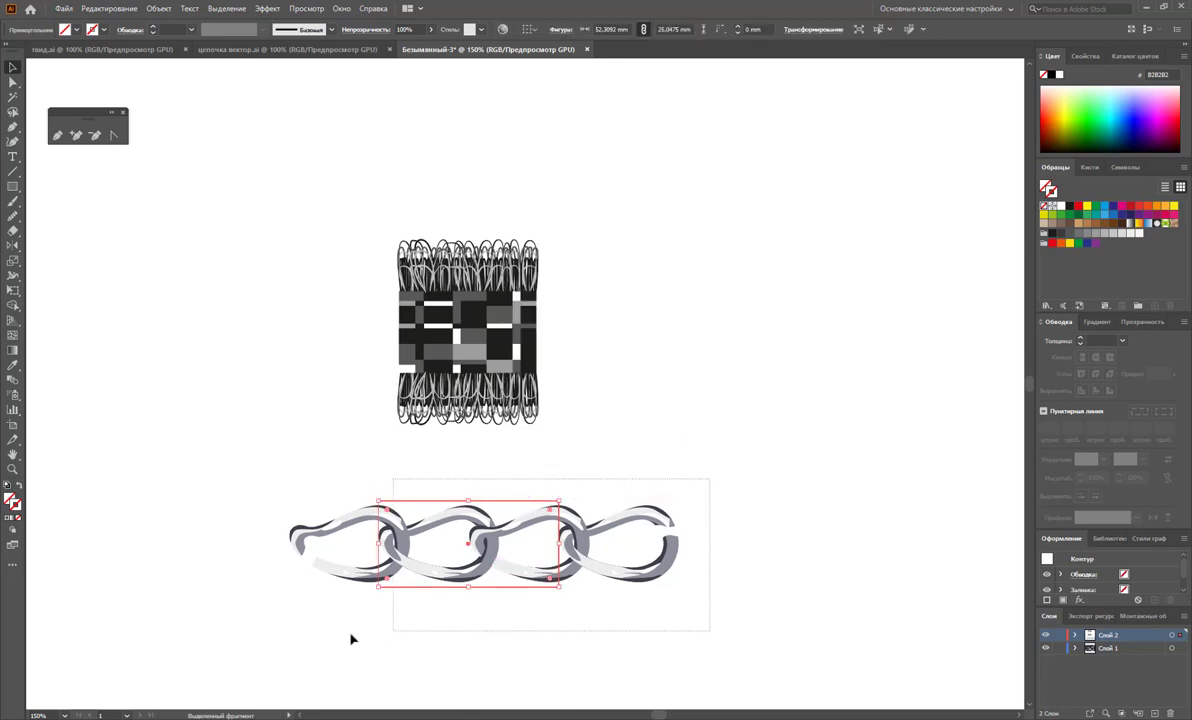
drag(351, 638, 420, 532)
right_click(425, 318)
click(465, 431)
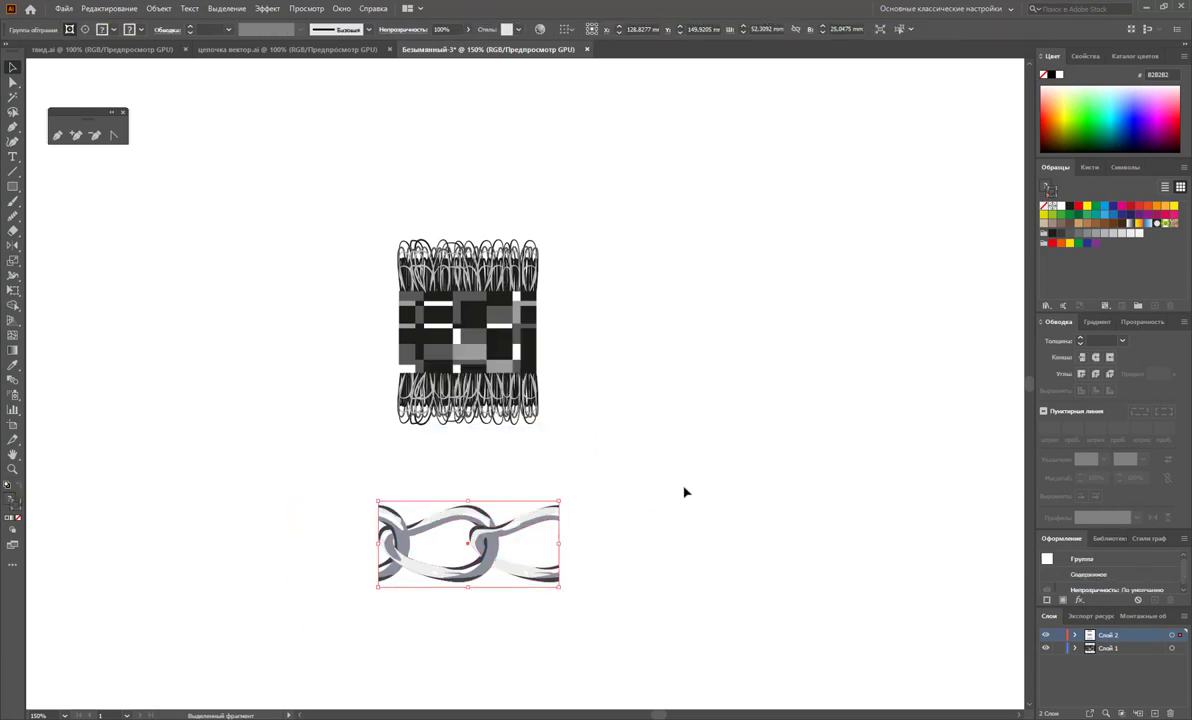
Widen the clipped chain to the tile's width and place it just beneath the tweed tile.
click(685, 492)
mouse_move(543, 576)
mouse_down()
mouse_move(535, 377)
mouse_move(512, 350)
mouse_move(478, 342)
mouse_move(496, 360)
mouse_up()
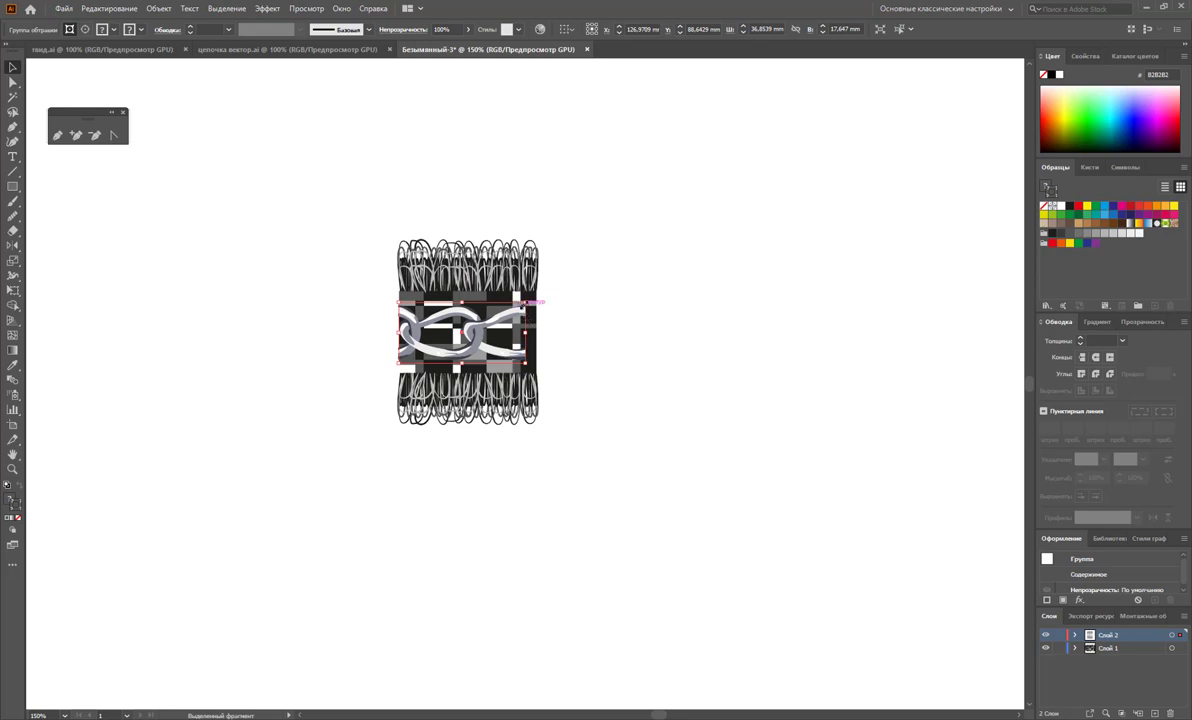
drag(522, 300, 552, 300)
drag(447, 326, 454, 484)
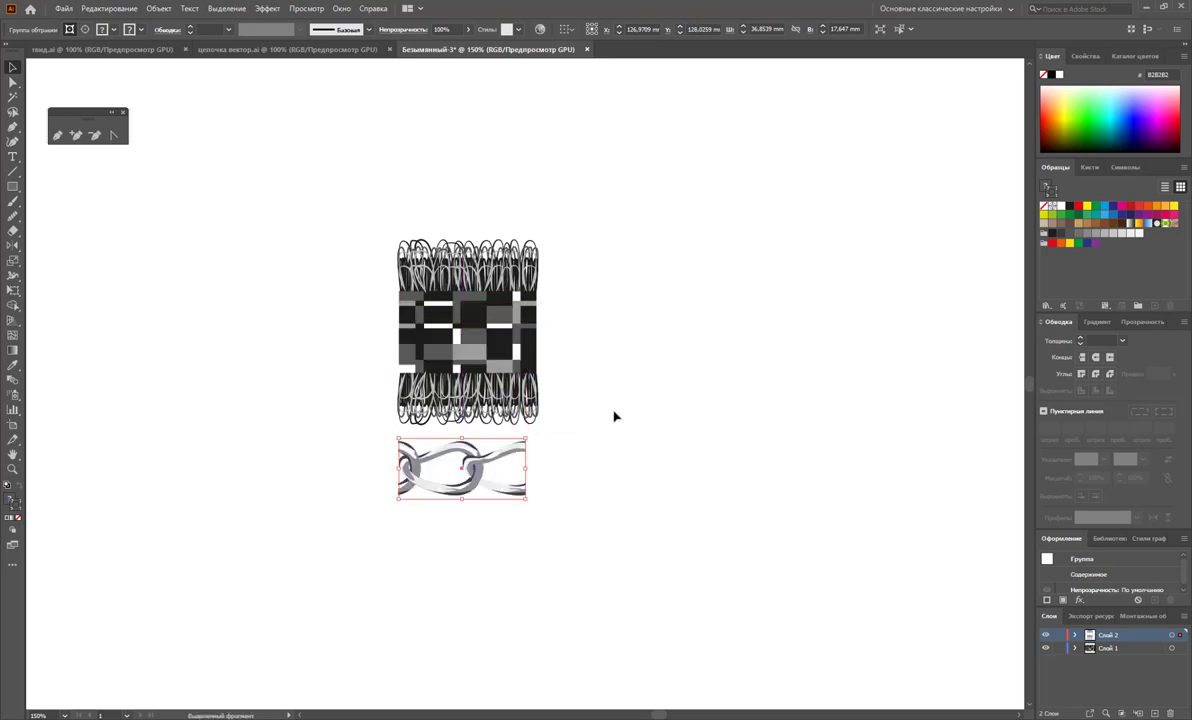
click(615, 414)
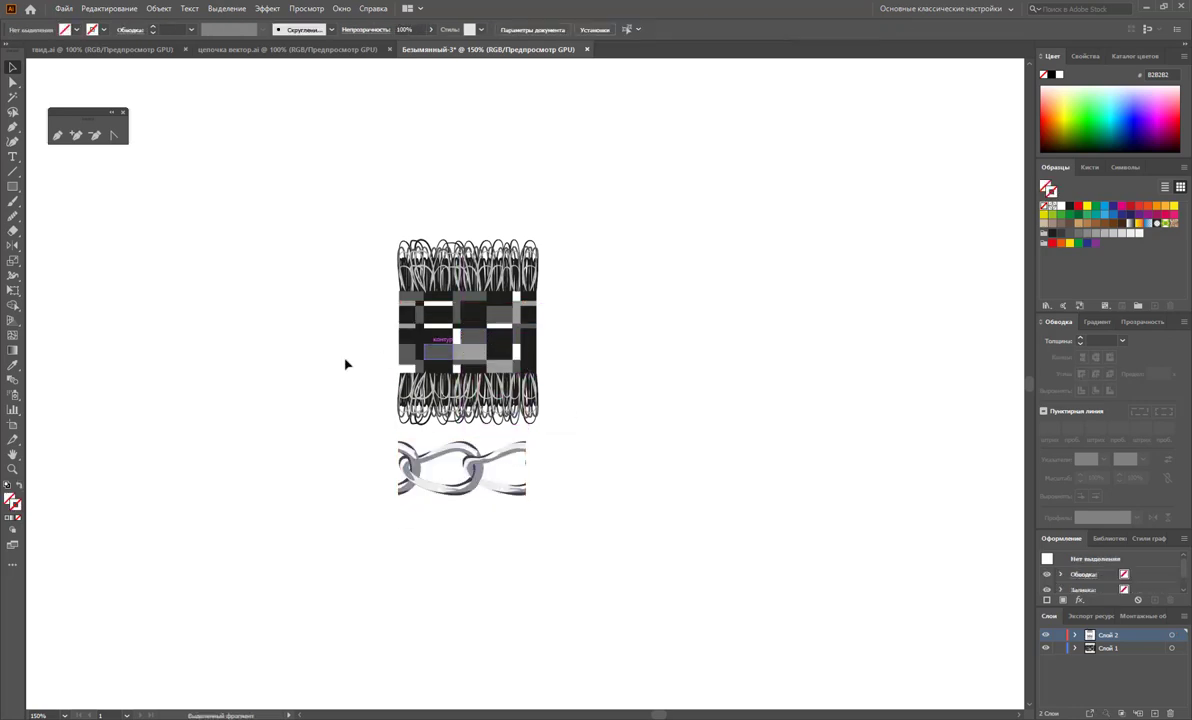
click(14, 470)
Zoom in on the tile, select its right column and middle block, and remove their outline.
drag(505, 346, 594, 412)
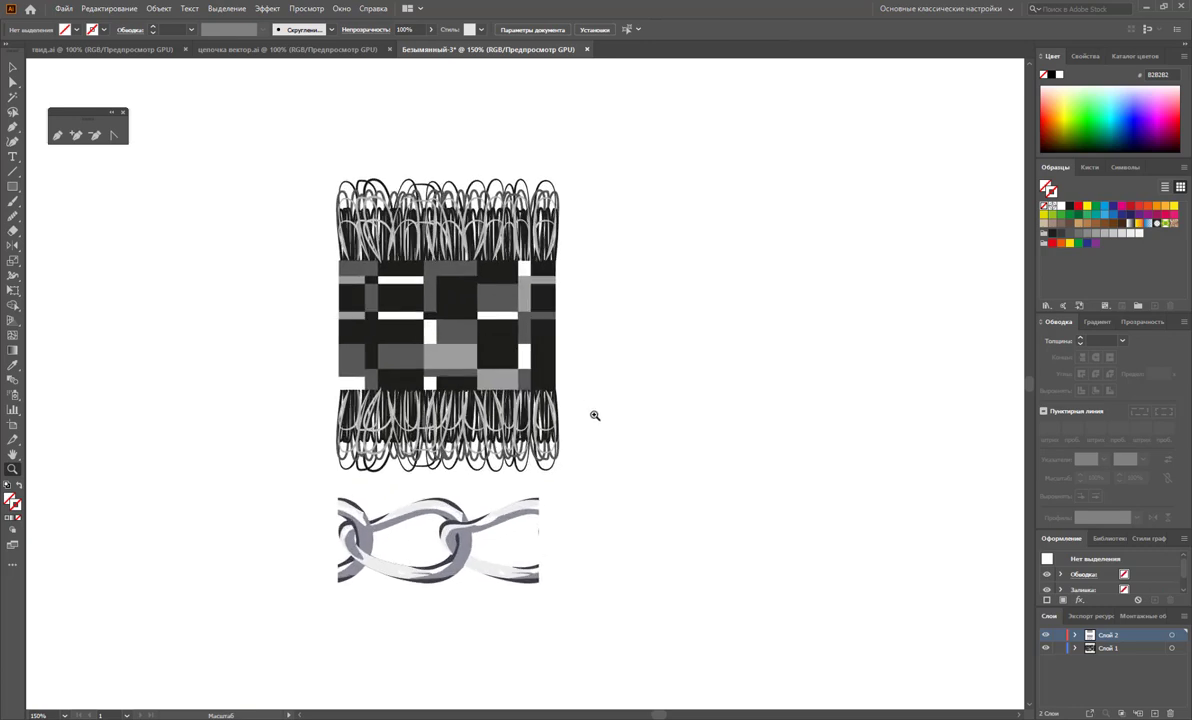
click(17, 83)
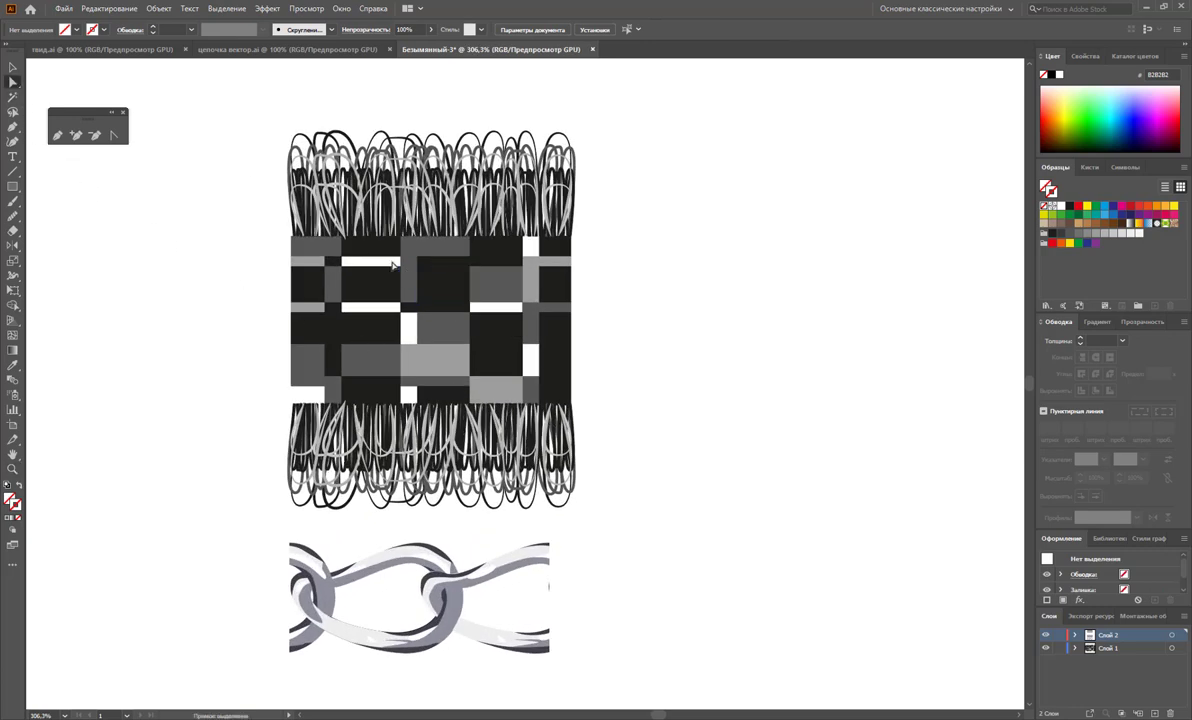
click(12, 68)
click(530, 253)
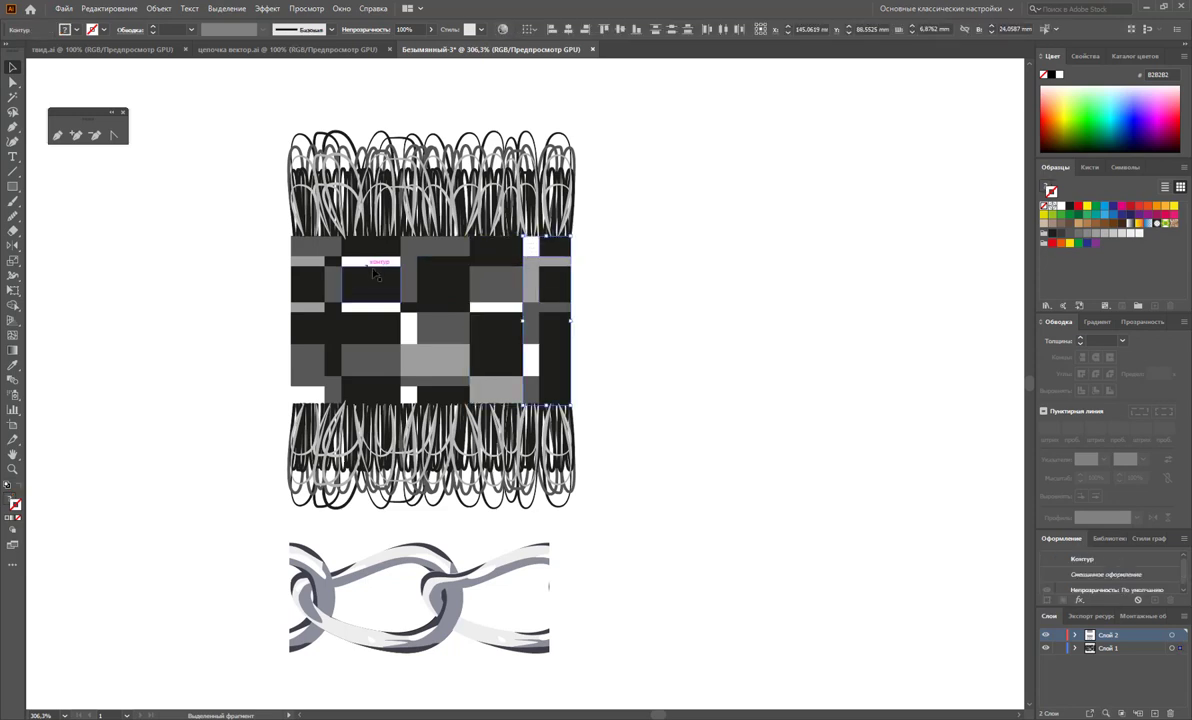
click(322, 398)
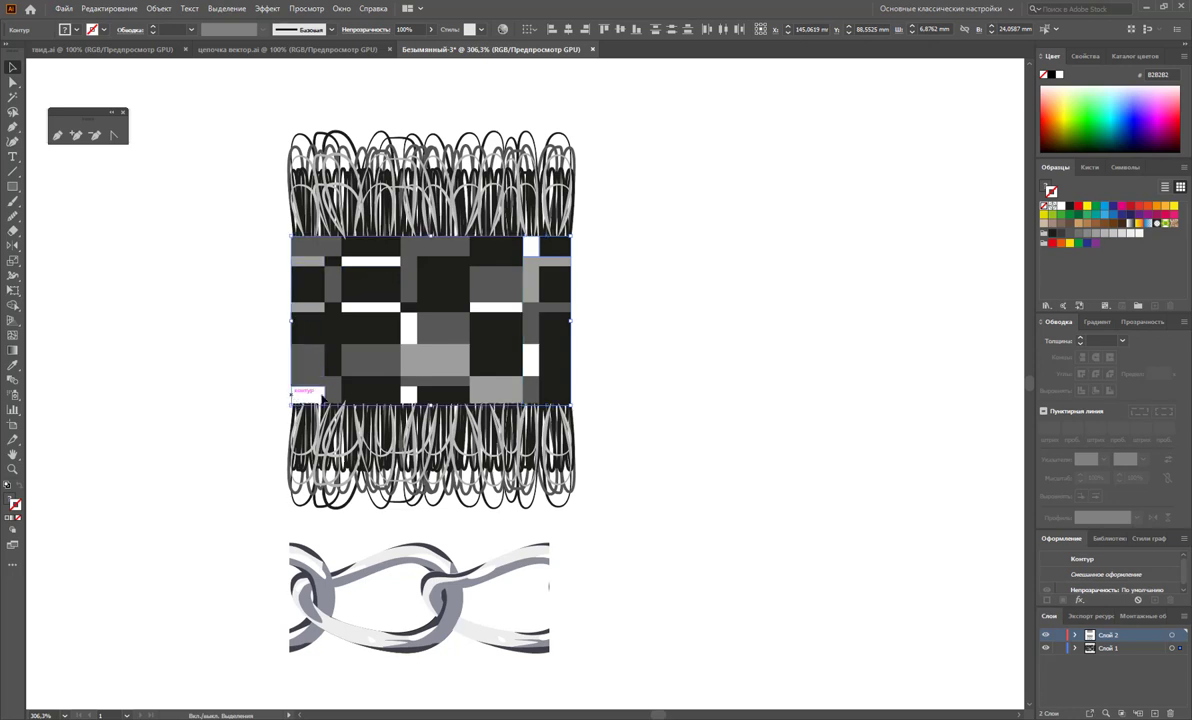
click(1070, 207)
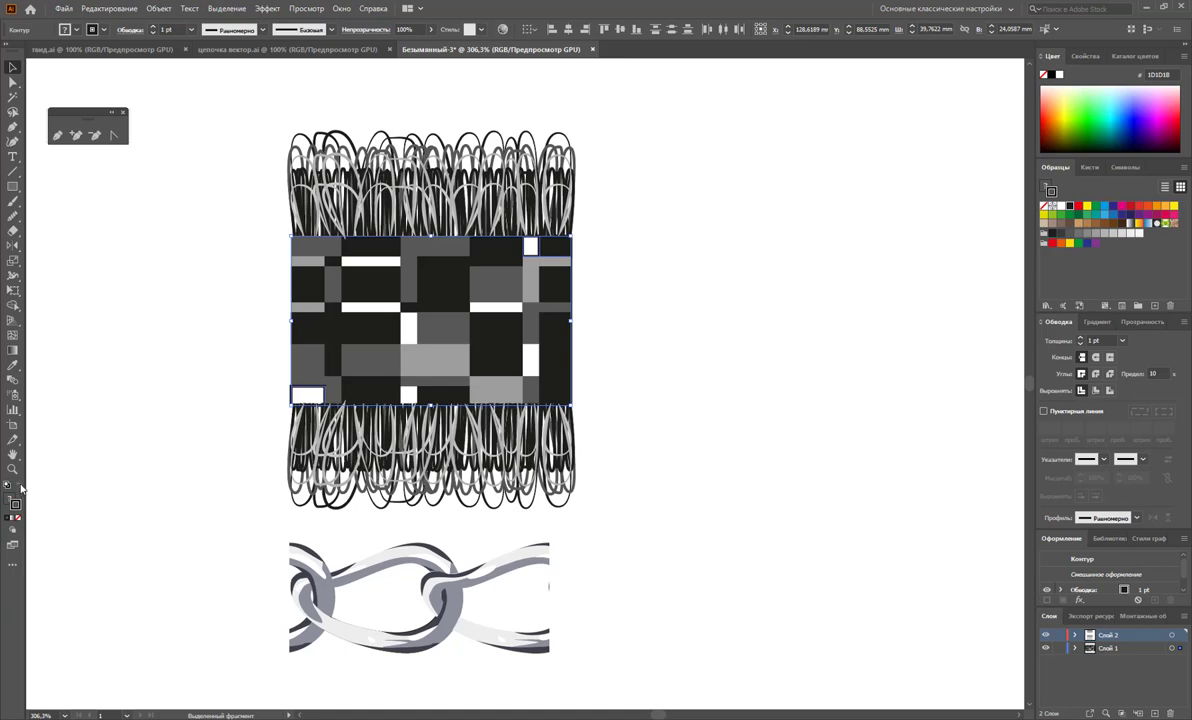
click(17, 519)
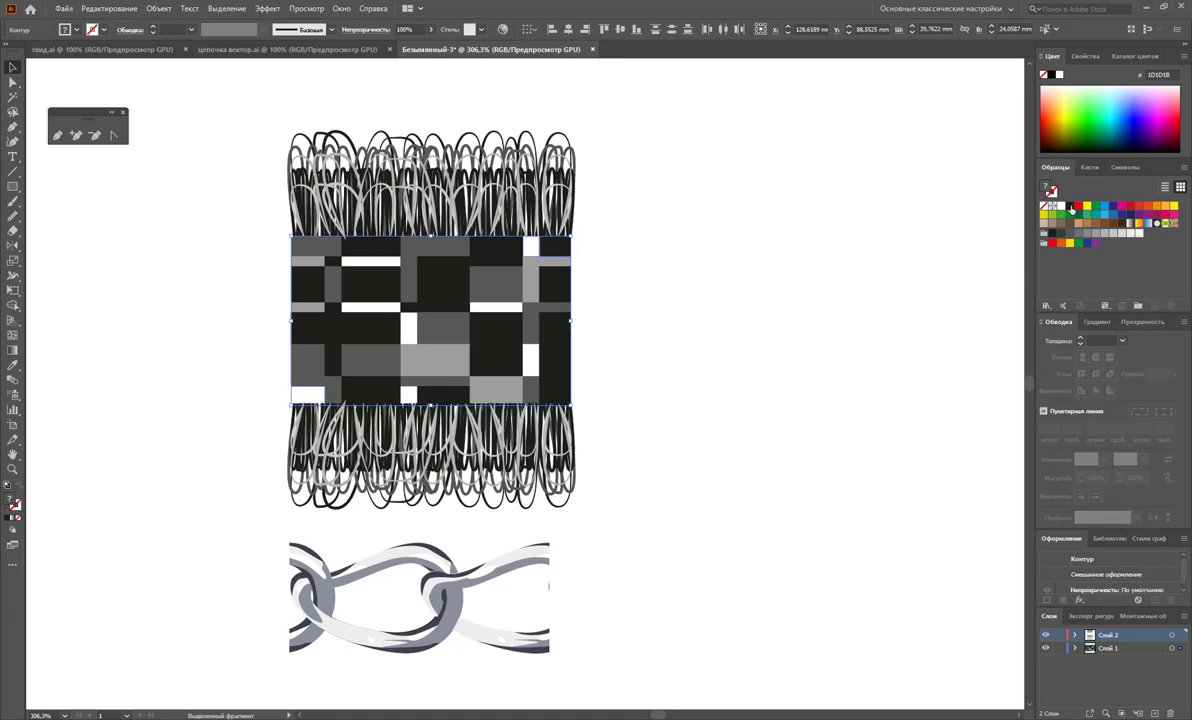
click(867, 333)
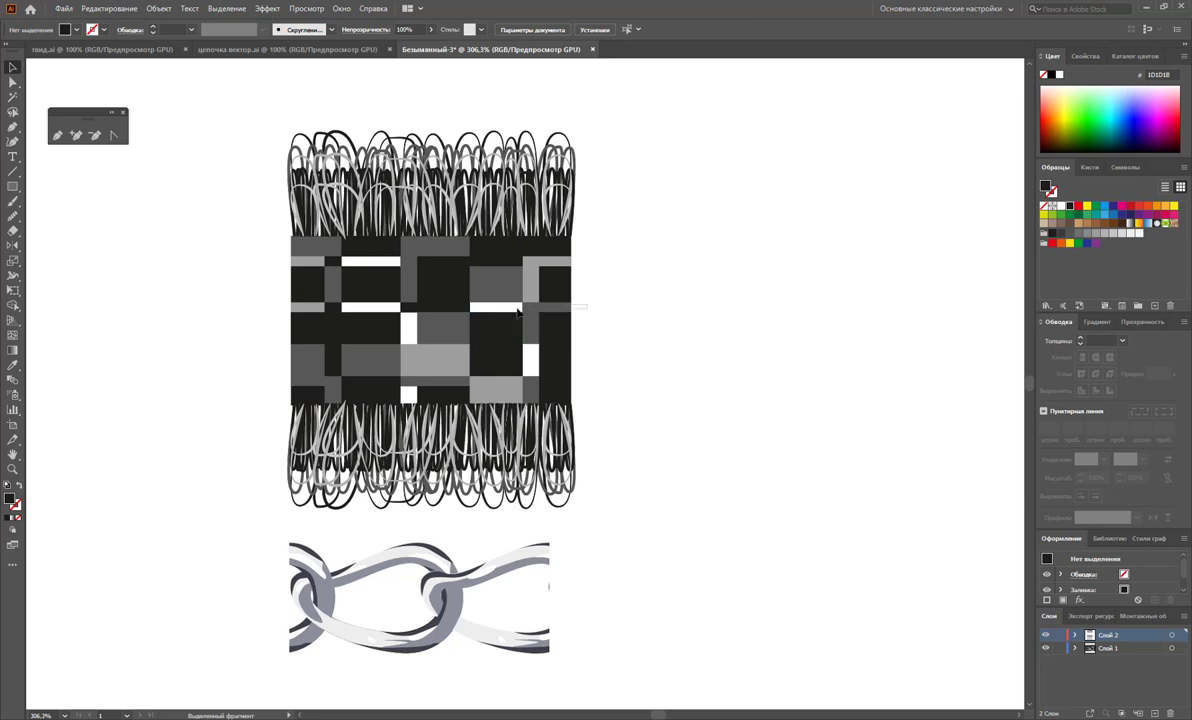
Fill the right block, narrow right column and top white strip with black.
click(499, 311)
click(1068, 205)
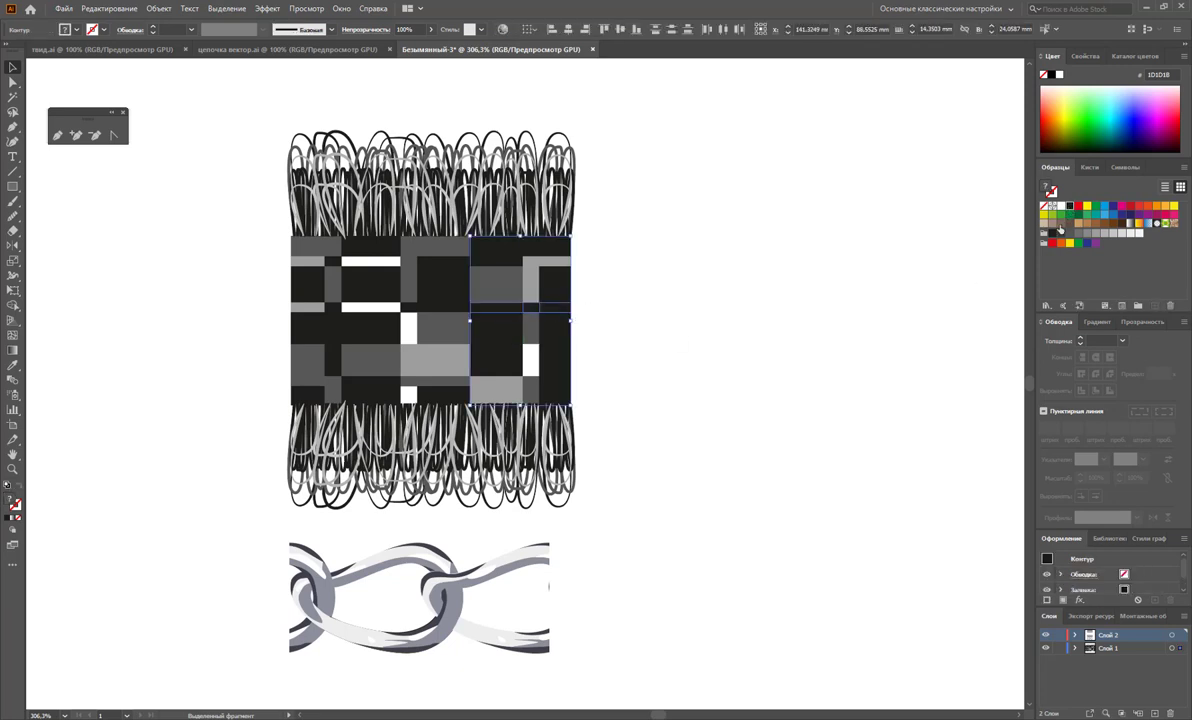
click(590, 367)
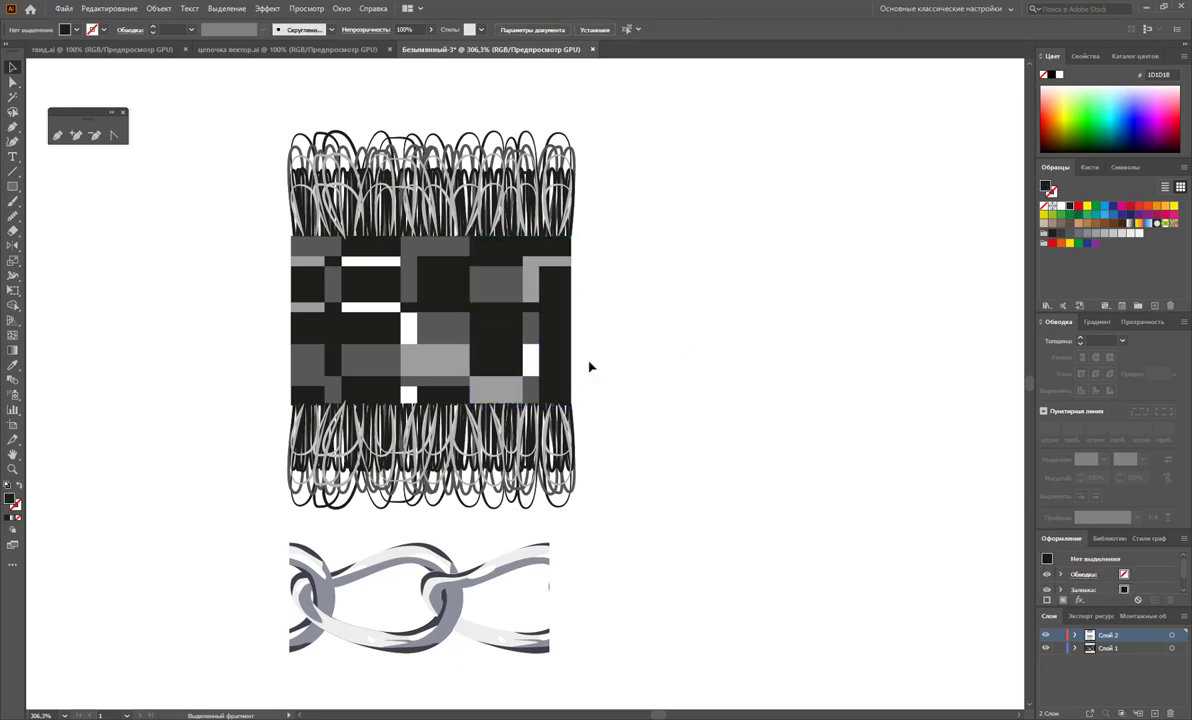
click(527, 369)
click(1068, 206)
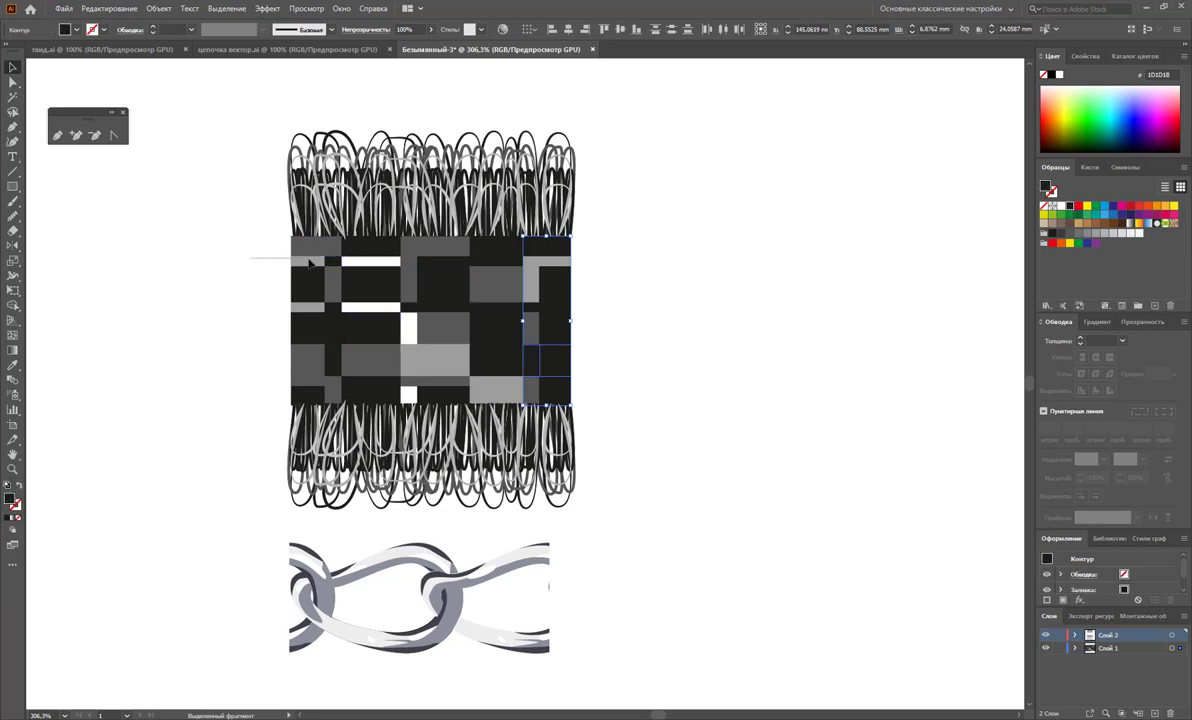
click(358, 263)
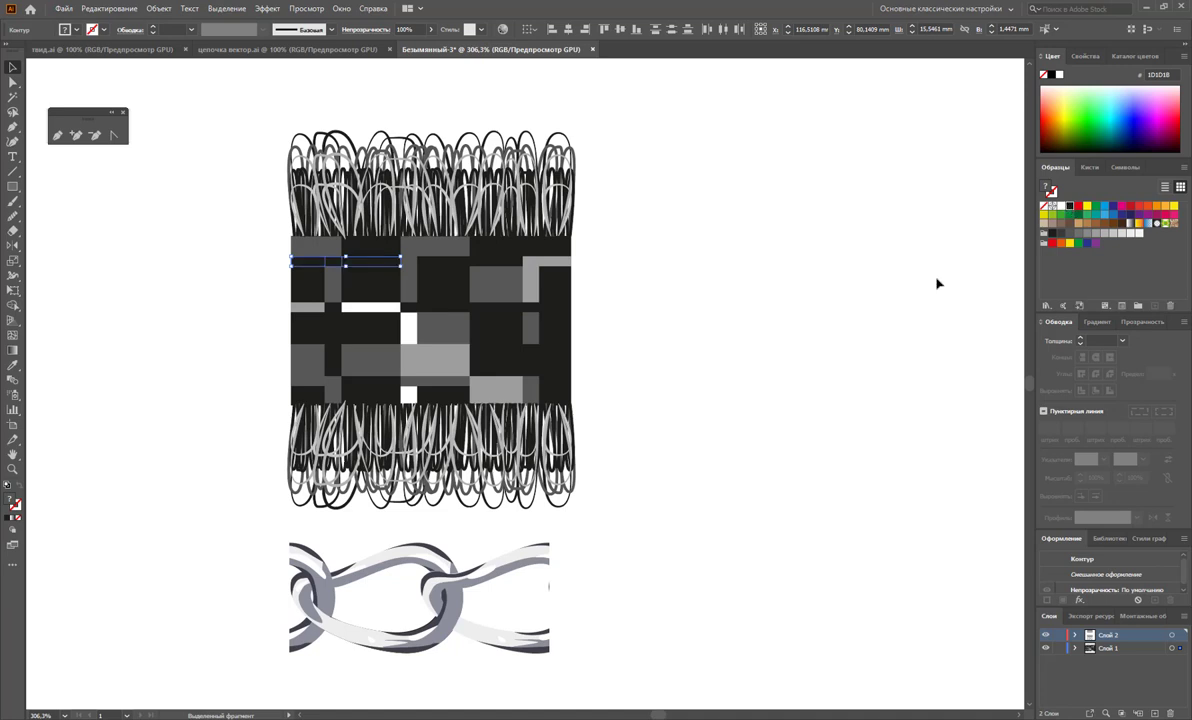
key(Delete)
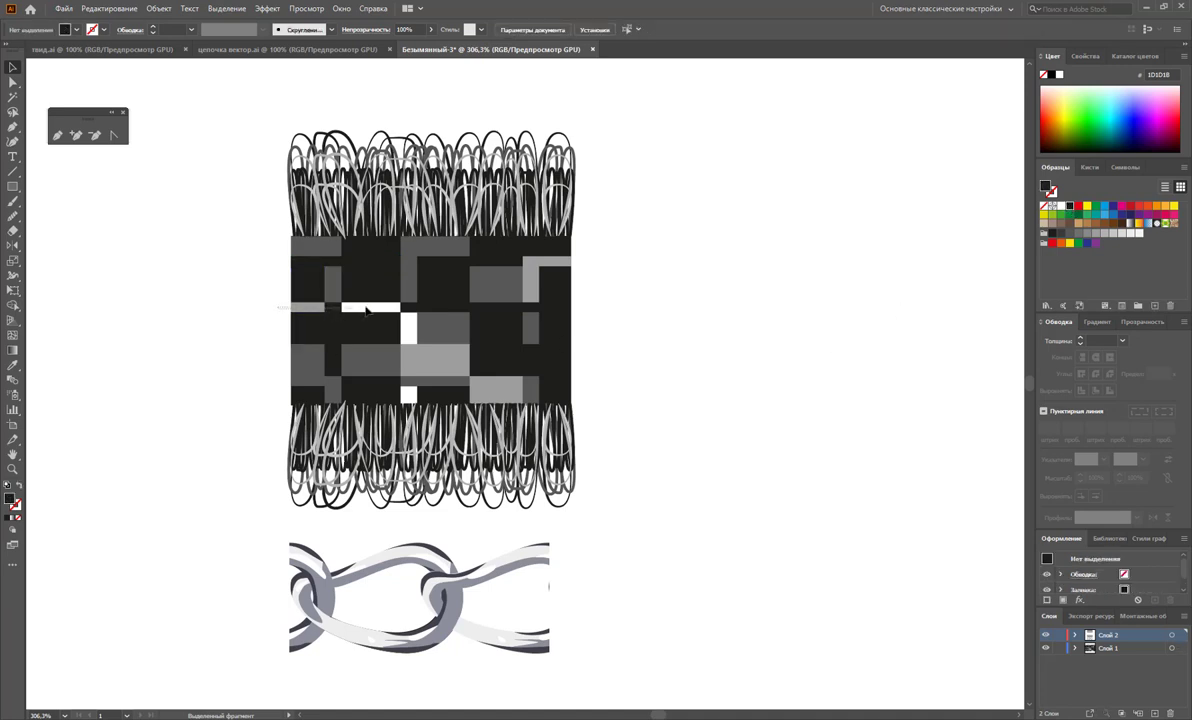
Fill the white blocks in the middle, next and bottom rows with black.
click(367, 311)
click(1071, 212)
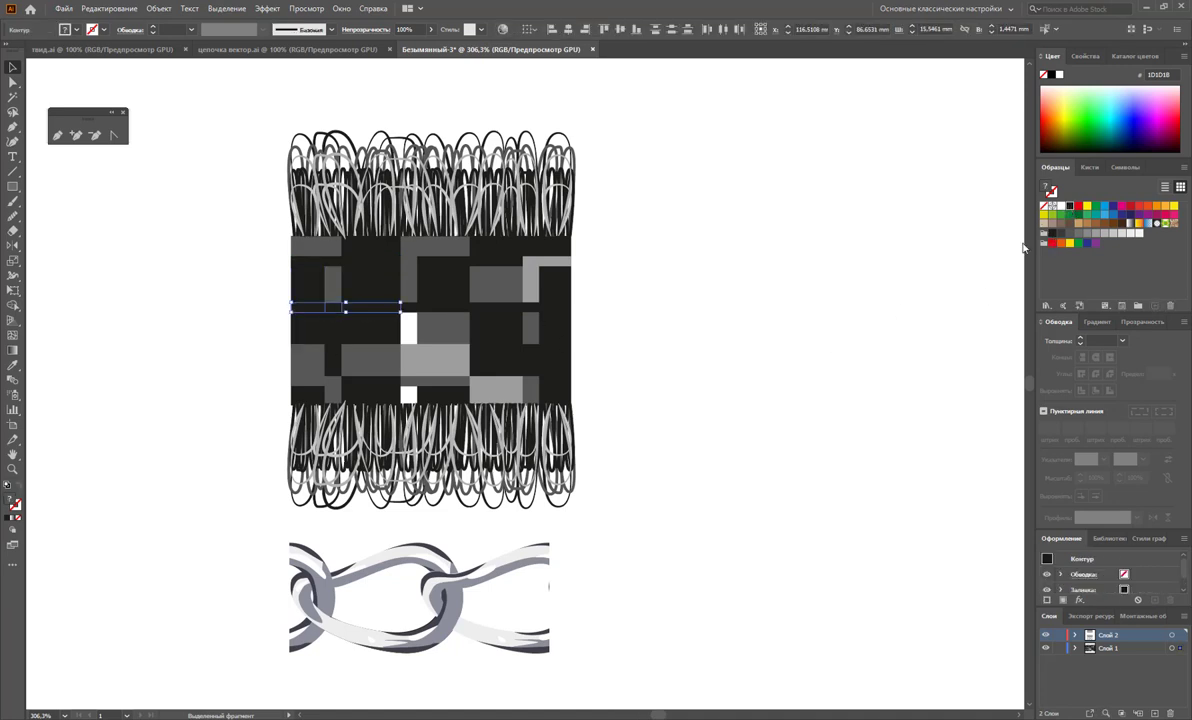
key(ctrl+shift+a)
drag(416, 337, 417, 340)
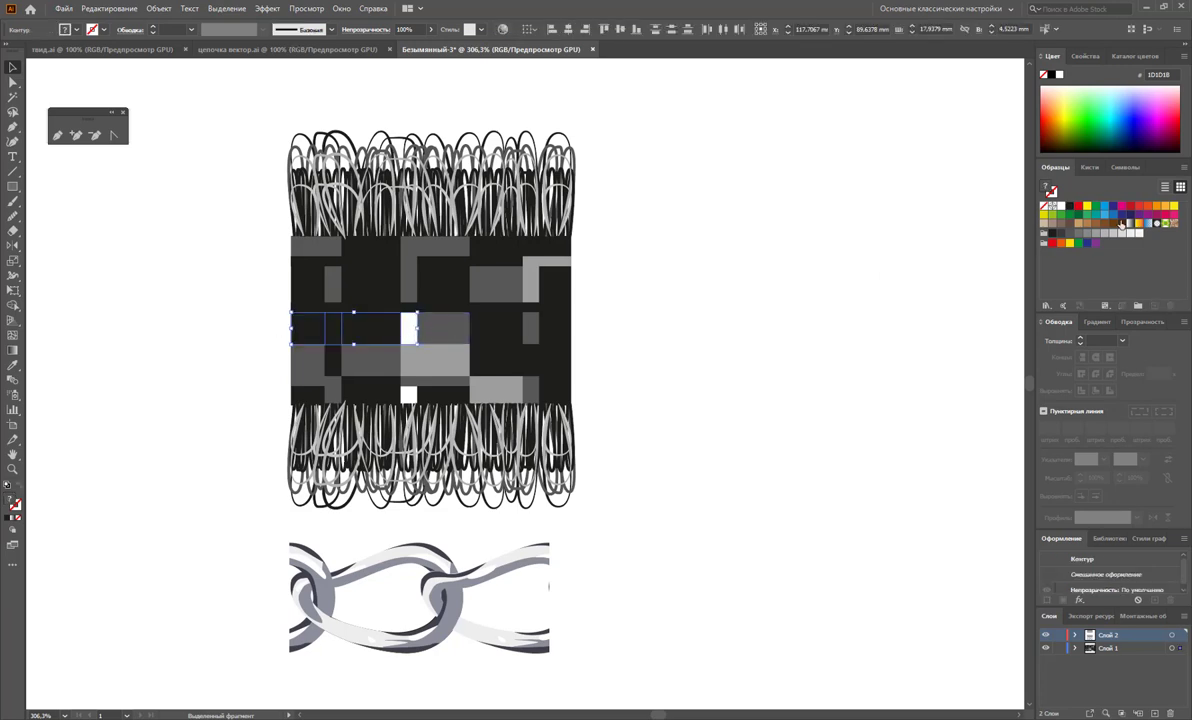
click(1071, 206)
key(ctrl+shift+a)
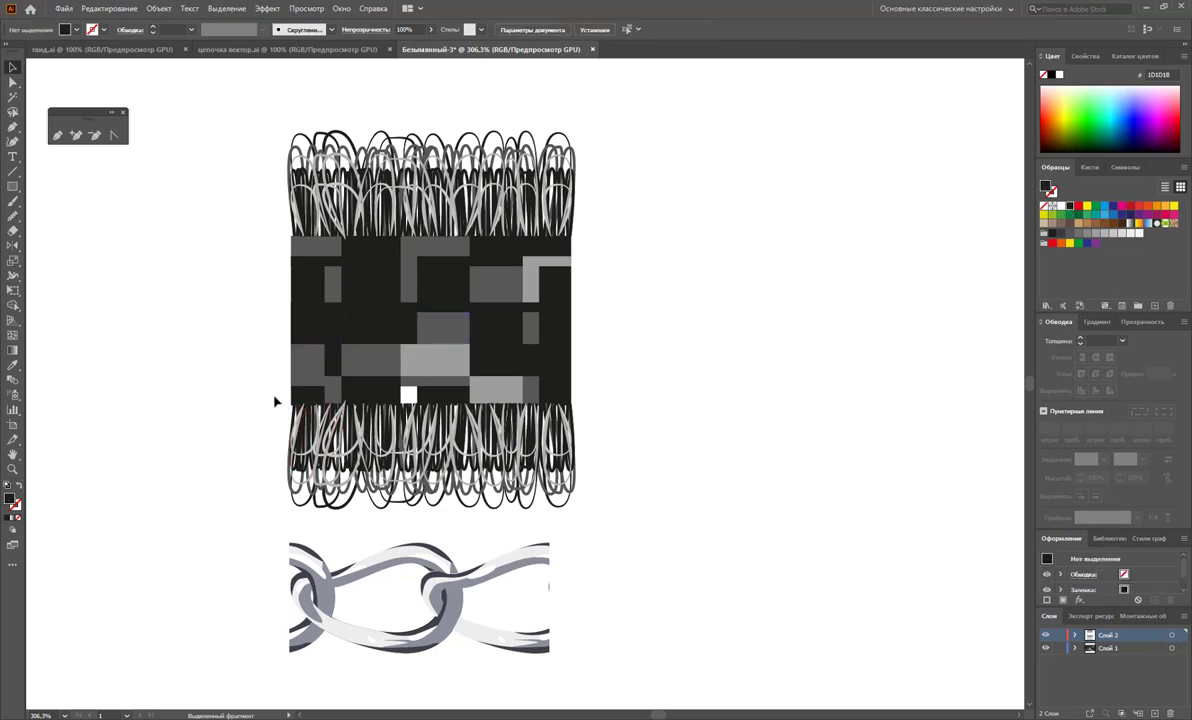
drag(407, 396, 417, 399)
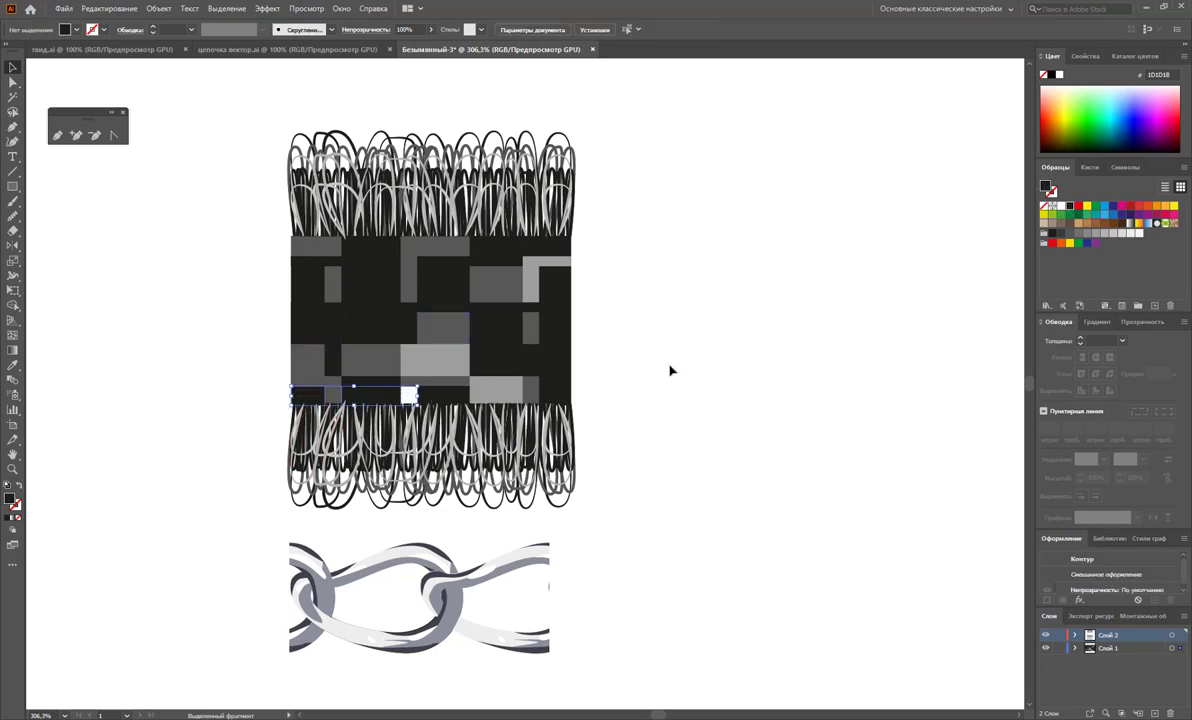
click(1071, 206)
Move the chain onto the tile's middle band and stretch it toward both edges.
drag(612, 655, 215, 512)
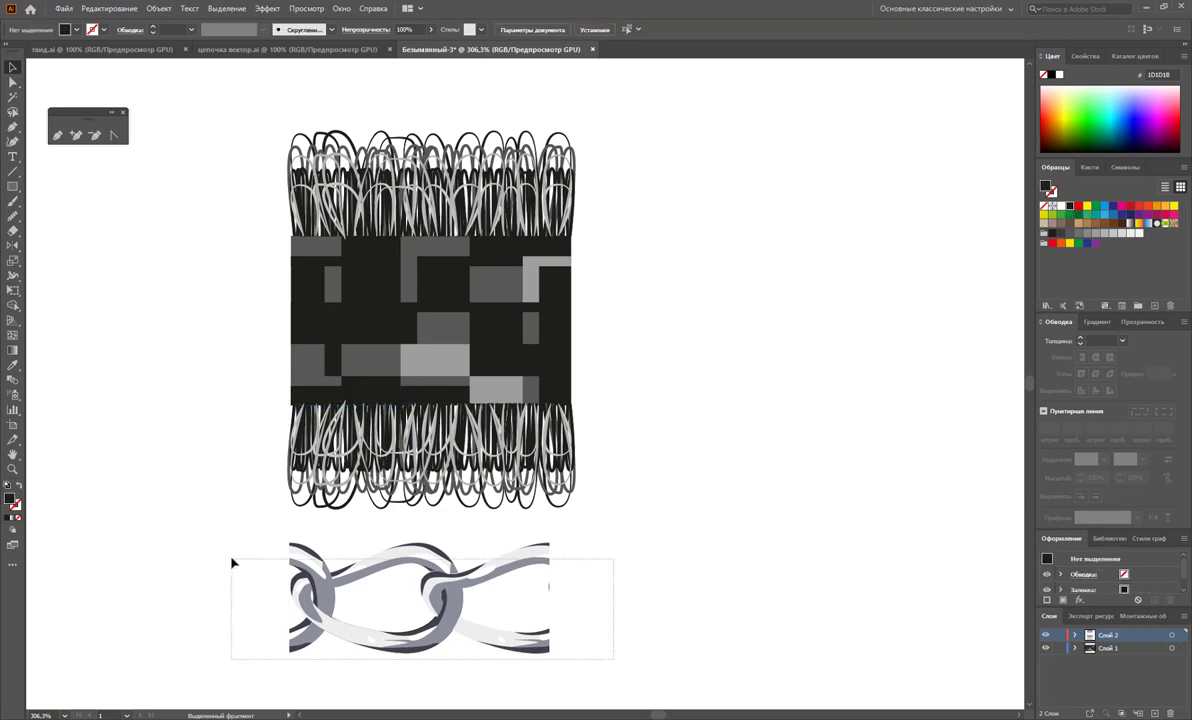
drag(437, 580, 438, 295)
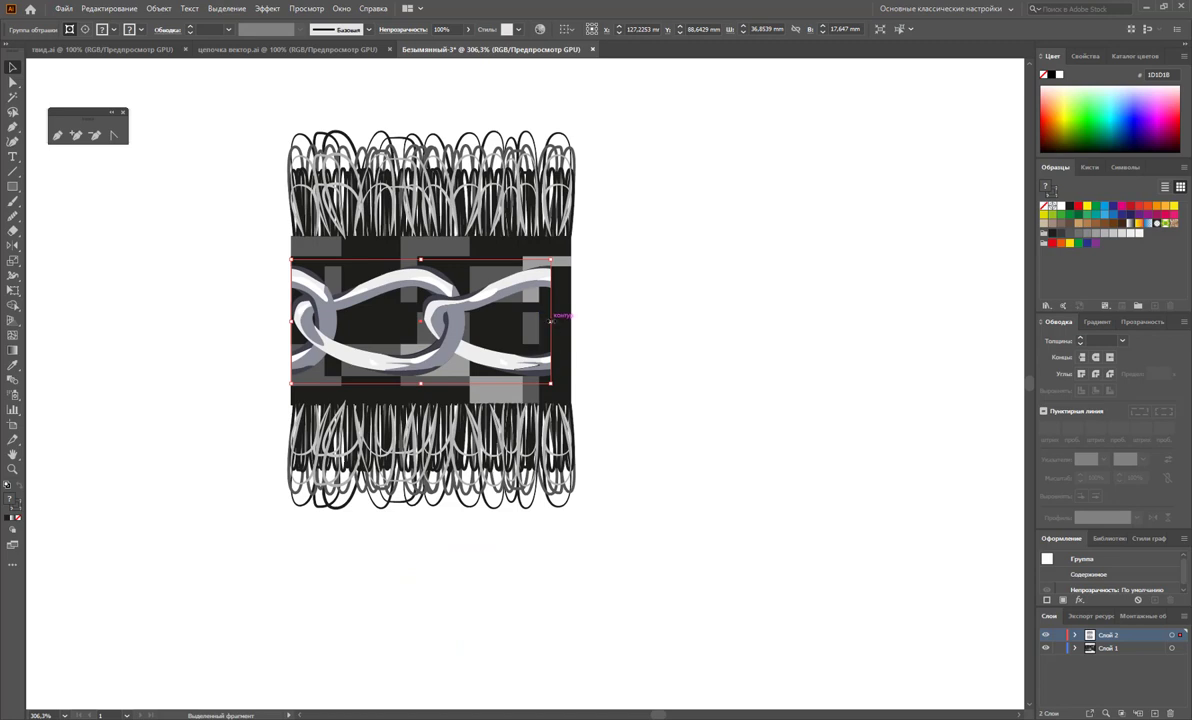
drag(551, 320, 571, 321)
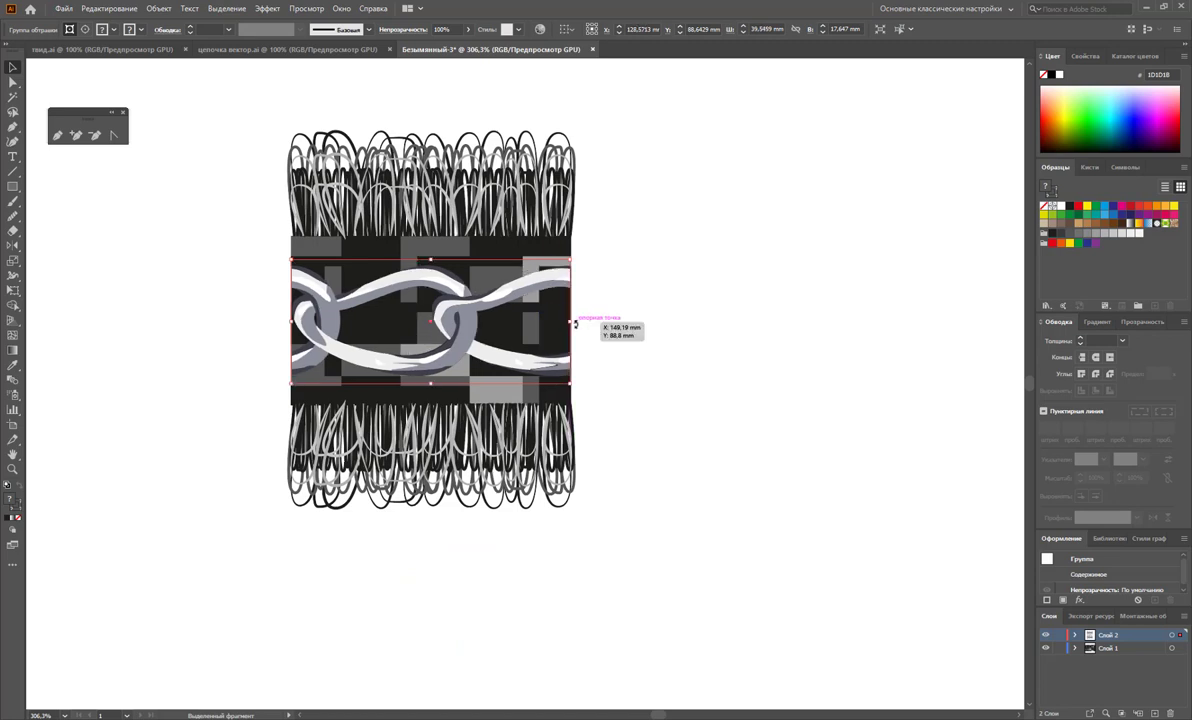
click(600, 335)
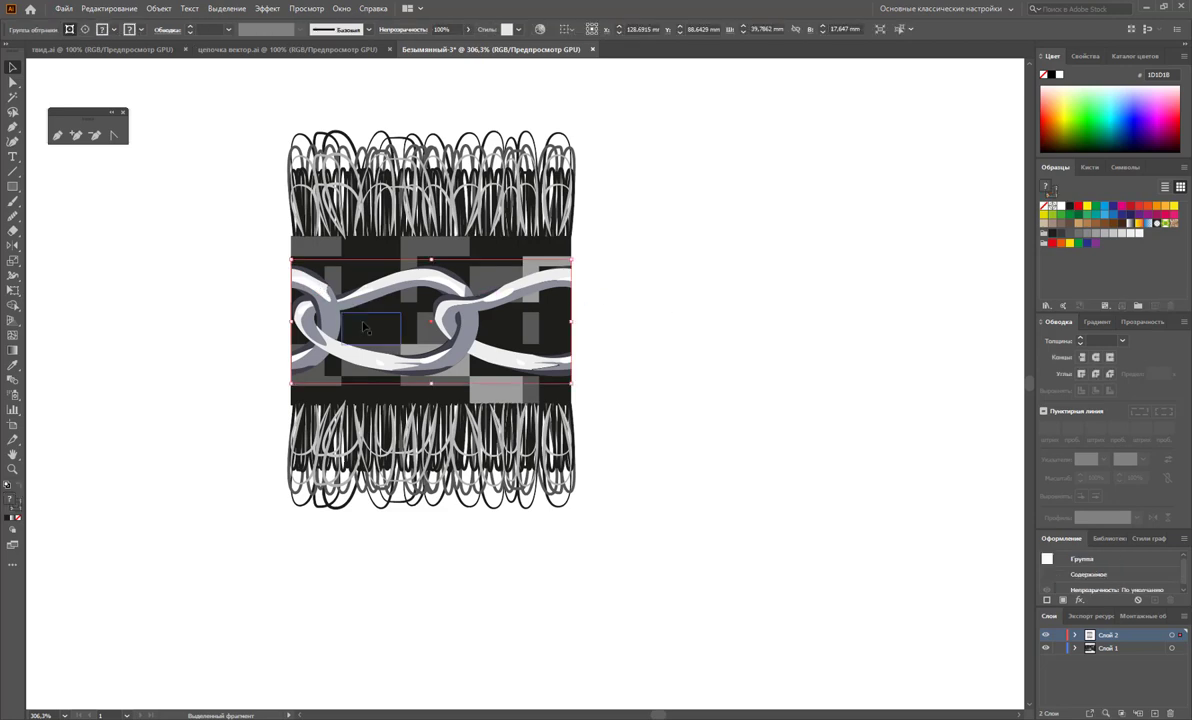
click(297, 320)
drag(297, 320, 289, 321)
click(684, 341)
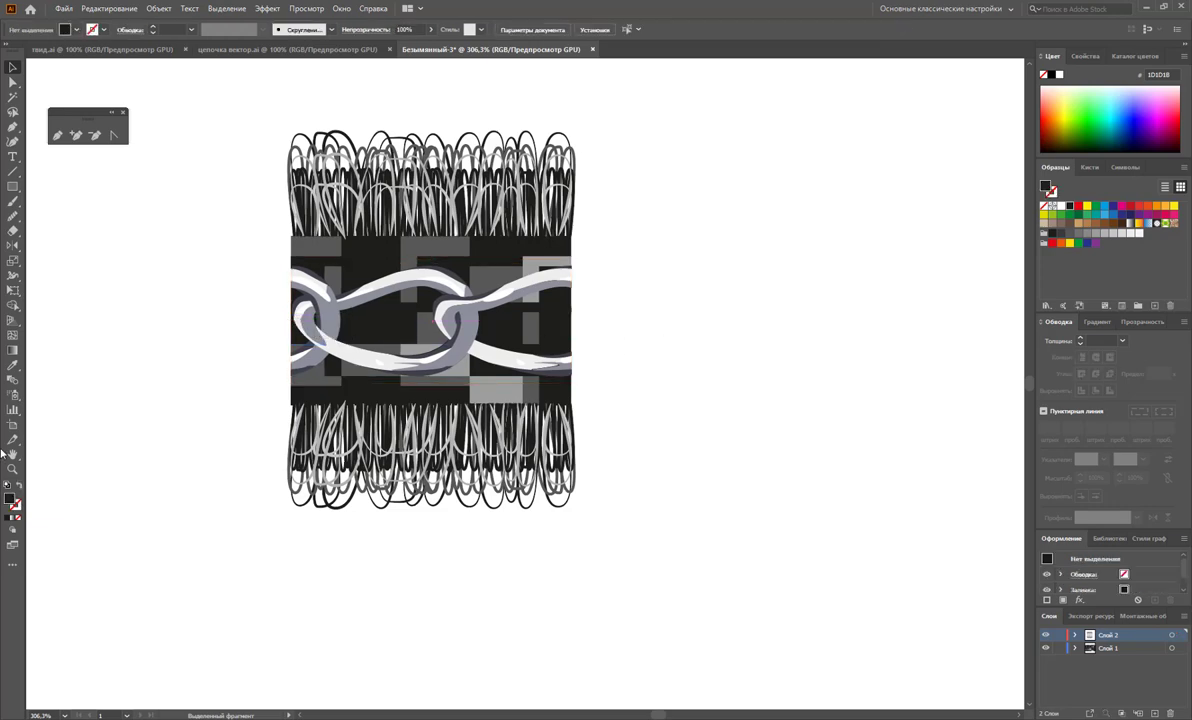
Zoom in and stretch the chain to the tile's right edge, about 39.8 mm wide.
drag(435, 343, 494, 371)
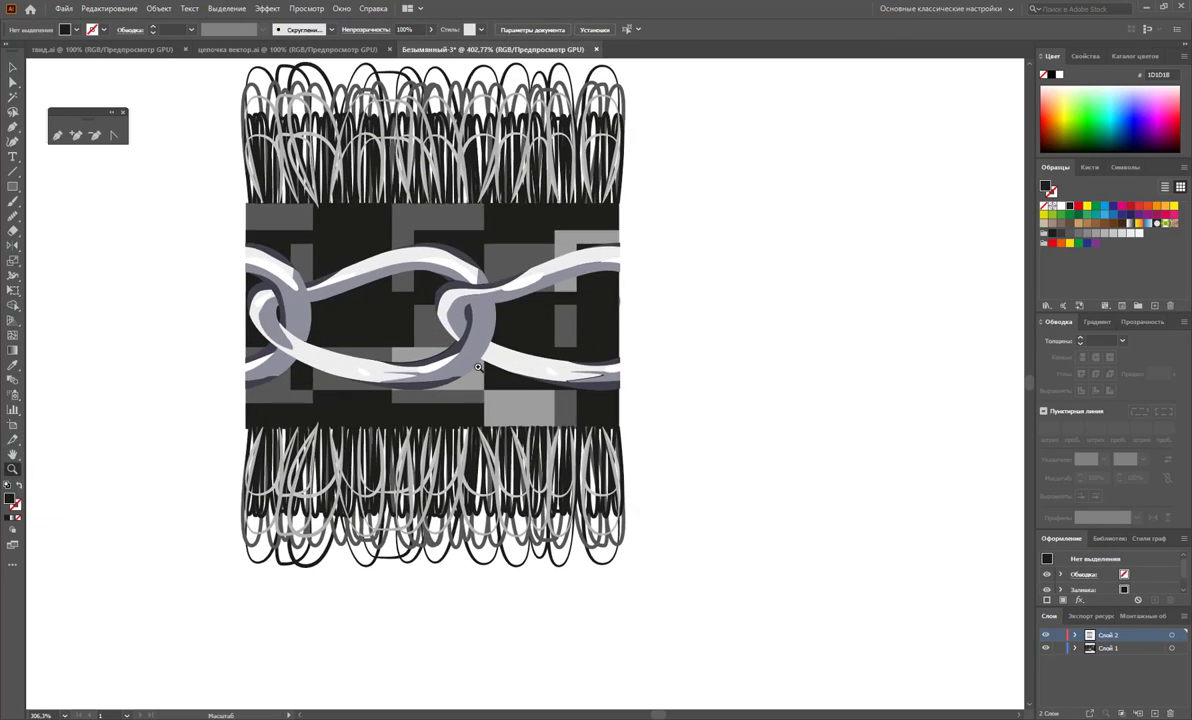
scroll(534, 377, up, 2)
scroll(510, 376, up, 2)
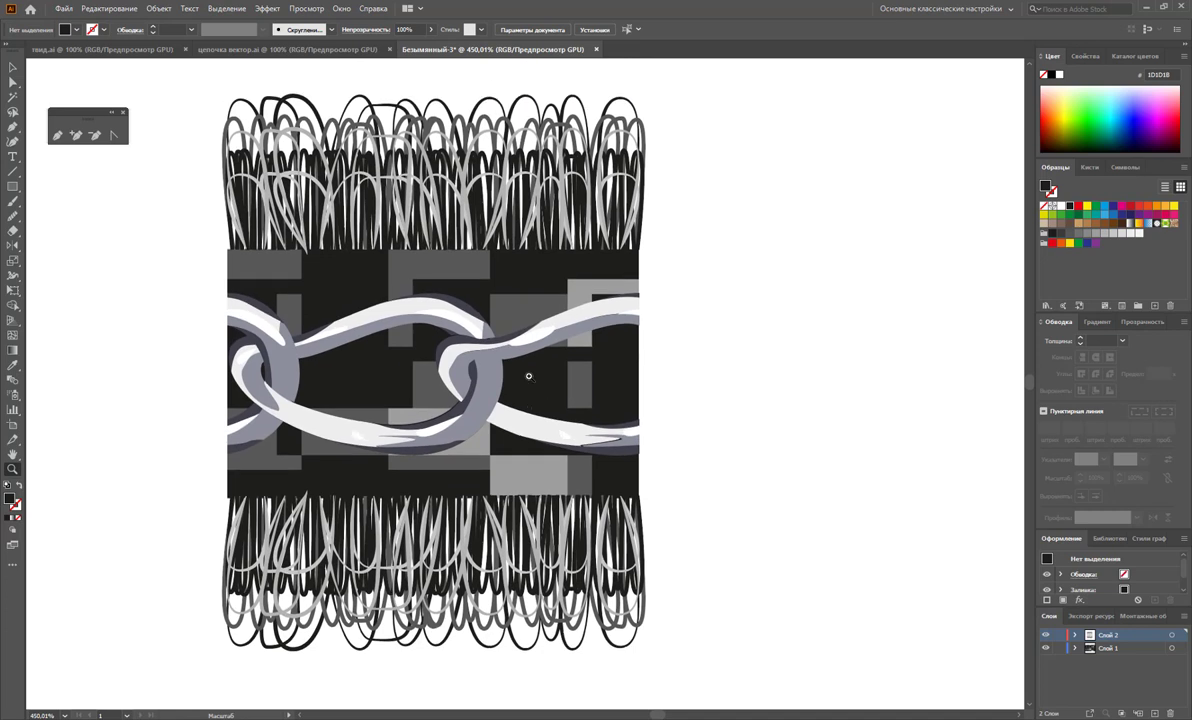
click(12, 67)
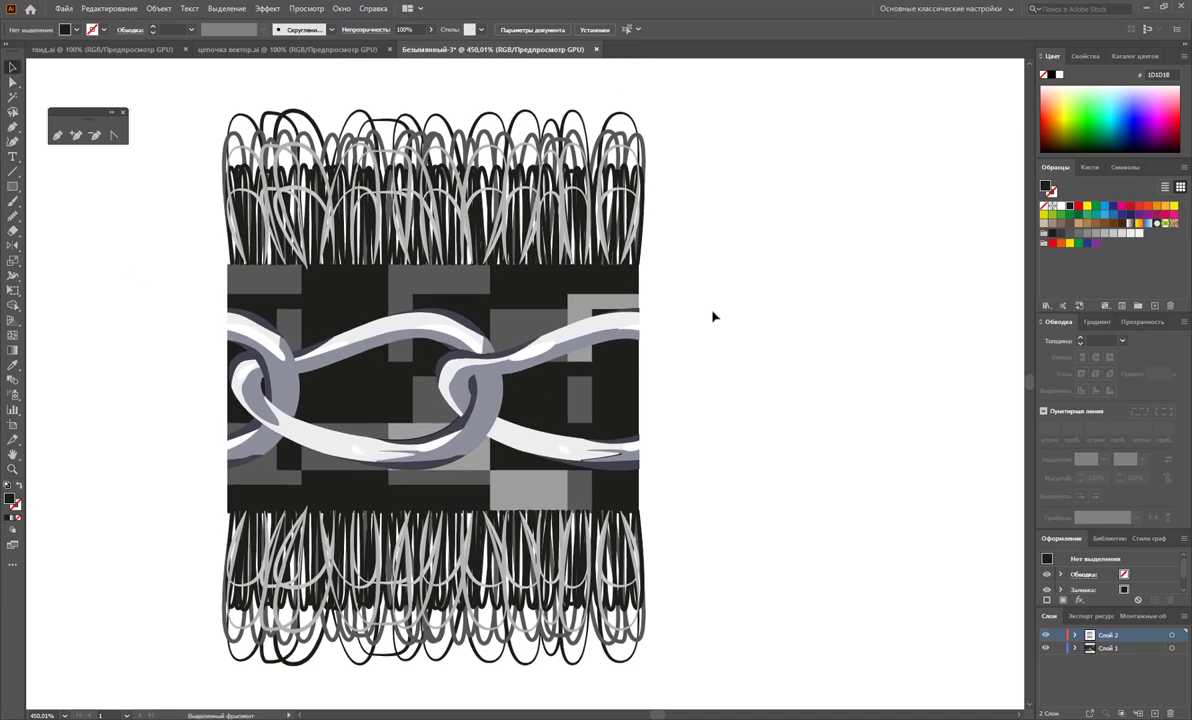
click(639, 330)
drag(641, 390, 640, 391)
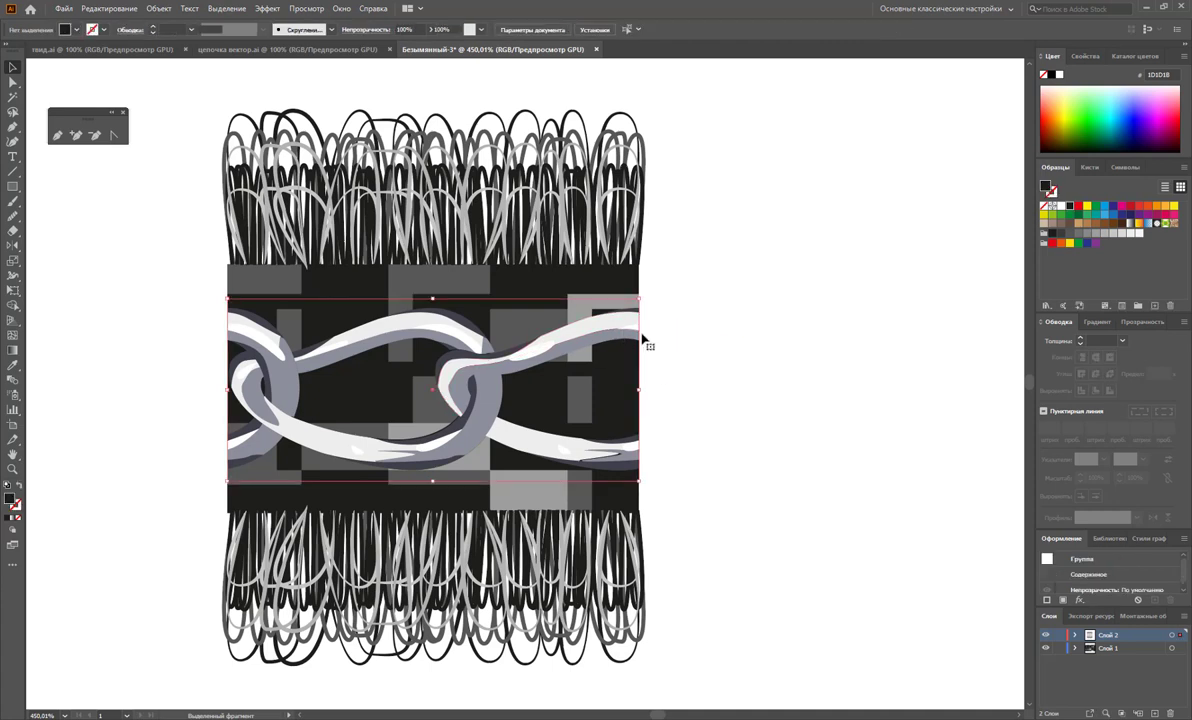
click(12, 187)
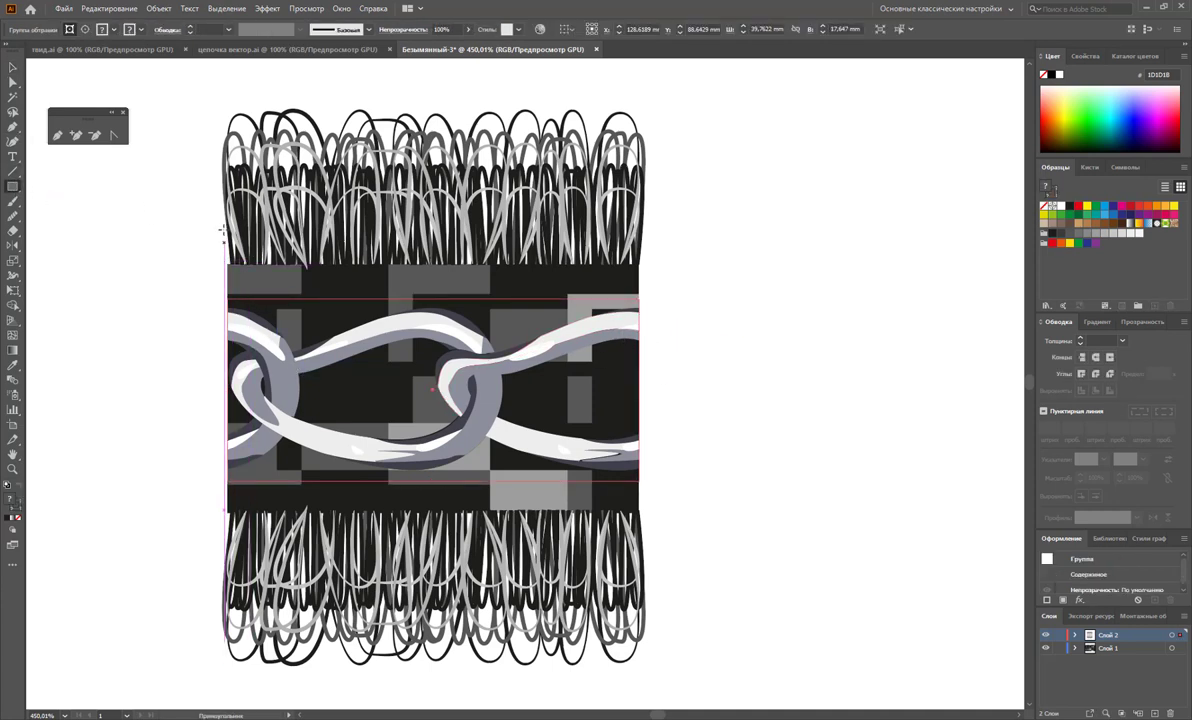
Draw a rectangle over the whole tile, about 39.8 × 55.5 mm, with no fill or stroke.
mouse_move(227, 256)
mouse_down()
mouse_move(615, 620)
mouse_move(639, 675)
mouse_up()
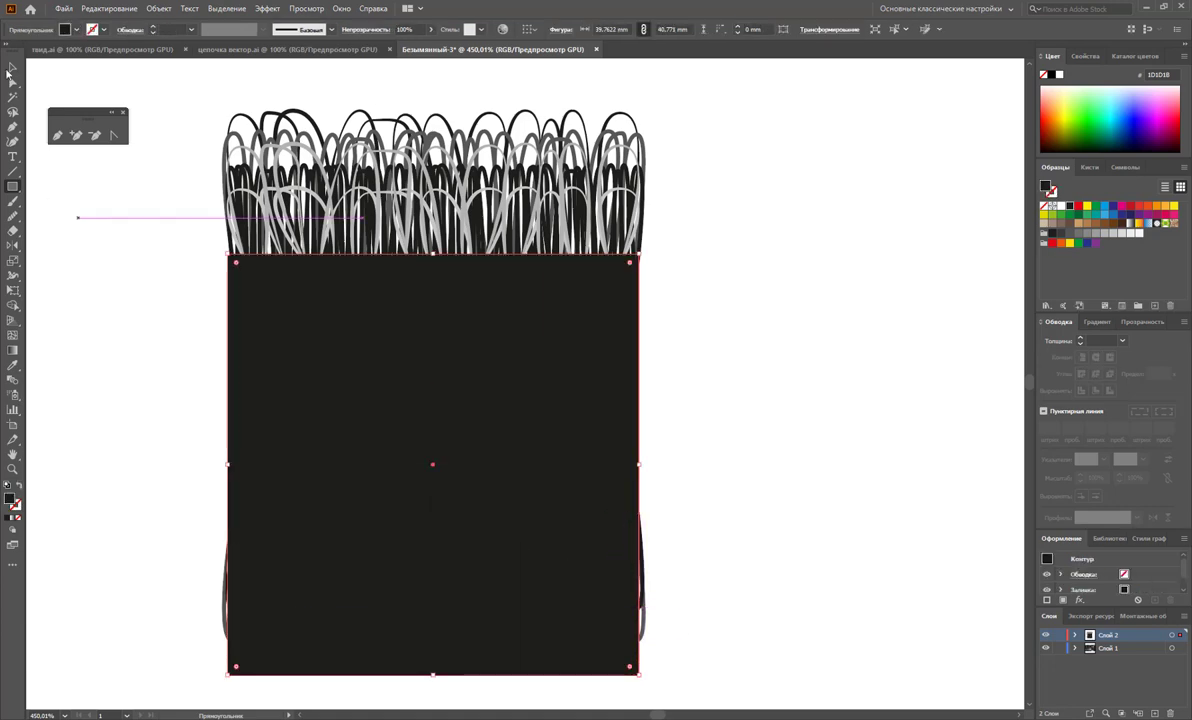
click(13, 67)
click(19, 485)
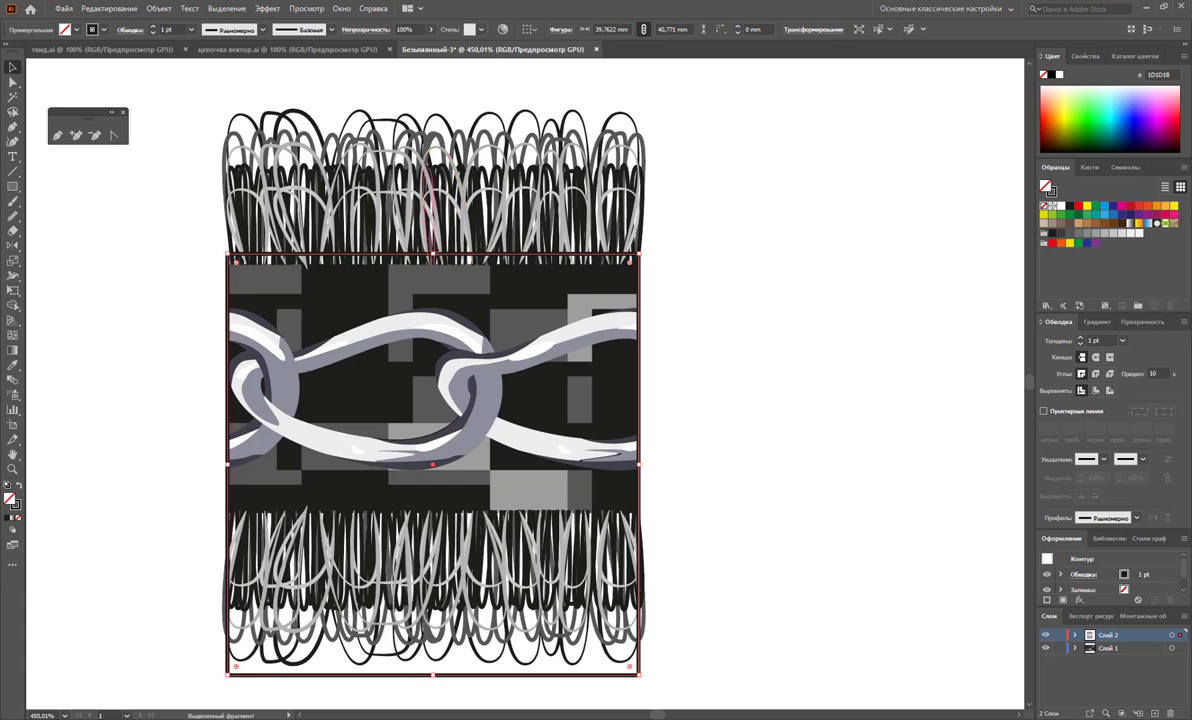
drag(432, 258, 437, 101)
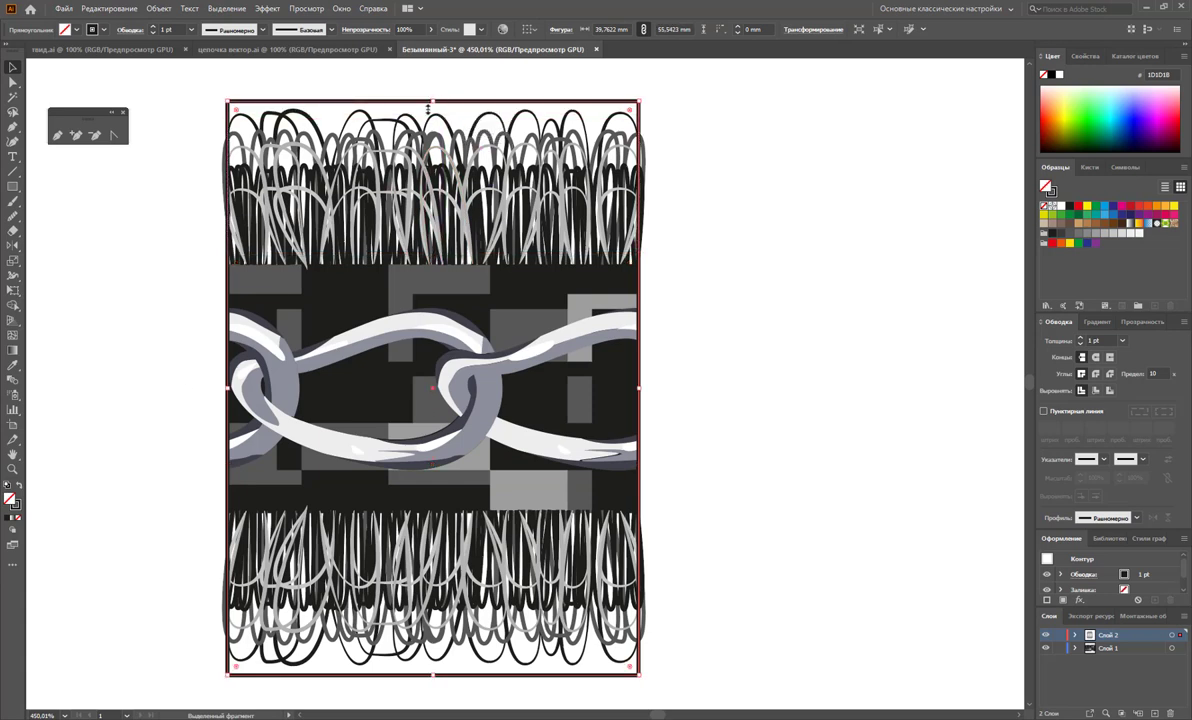
click(16, 507)
click(16, 519)
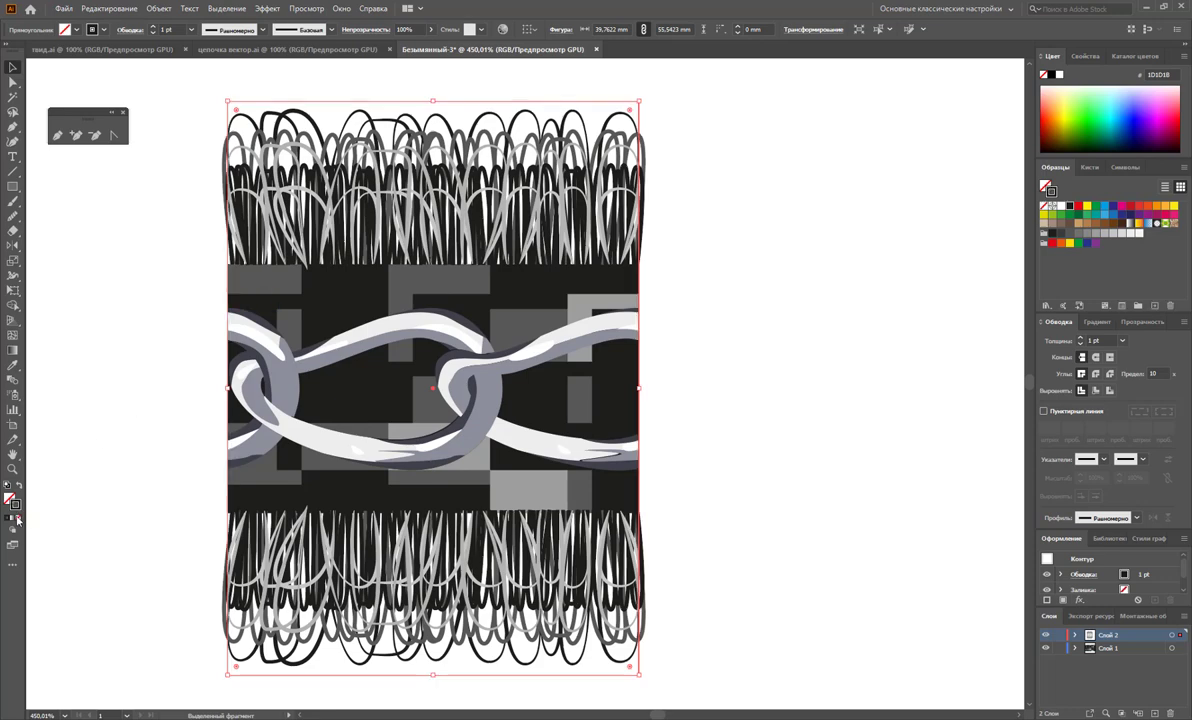
Send the boundary rectangle behind everything and select all the tile's pieces.
right_click(459, 86)
mouse_move(540, 288)
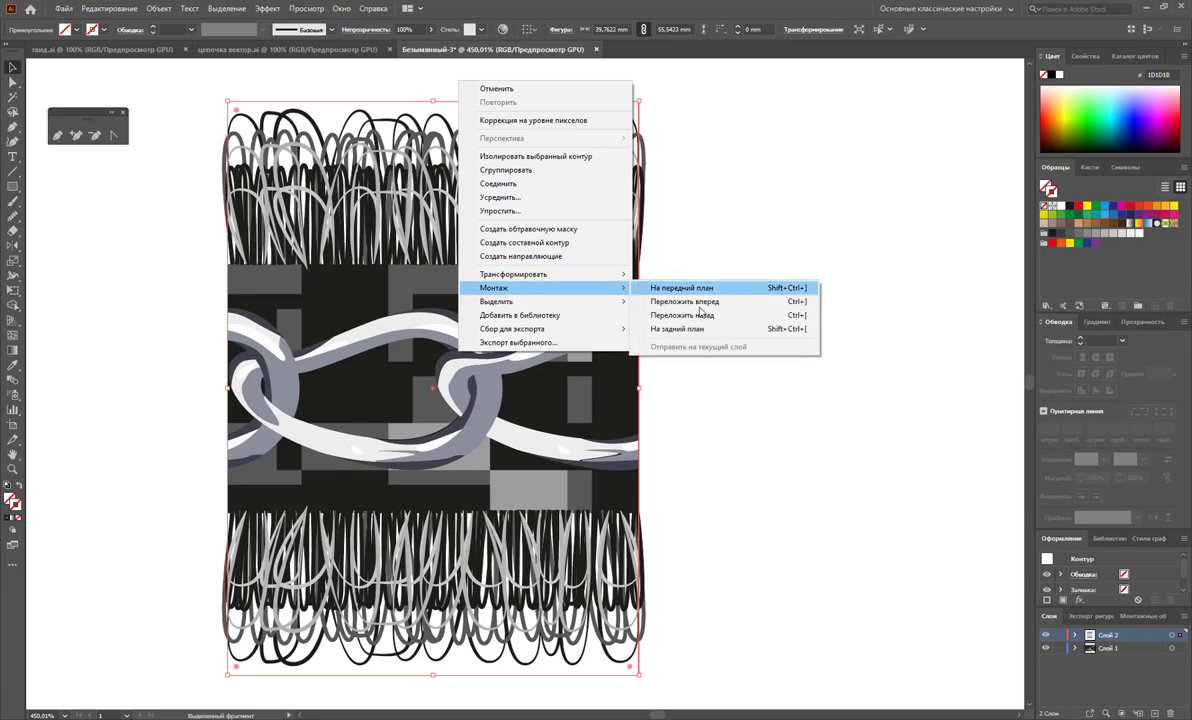
click(677, 328)
drag(745, 93, 157, 690)
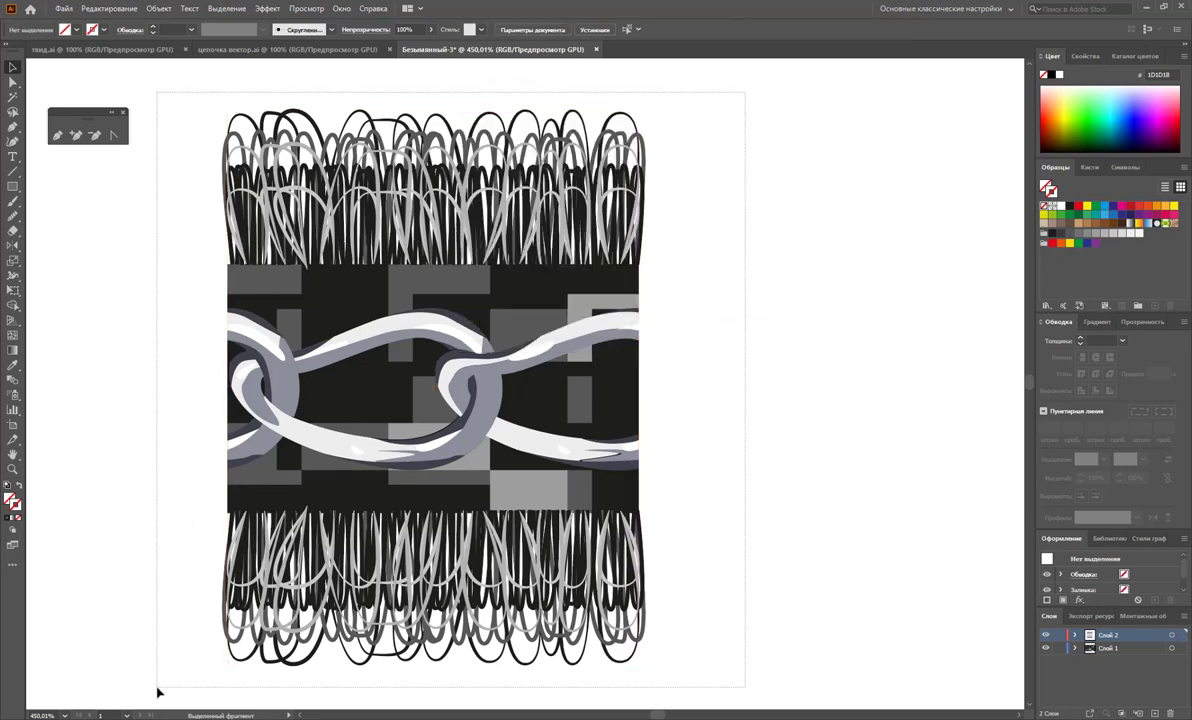
right_click(365, 486)
click(400, 578)
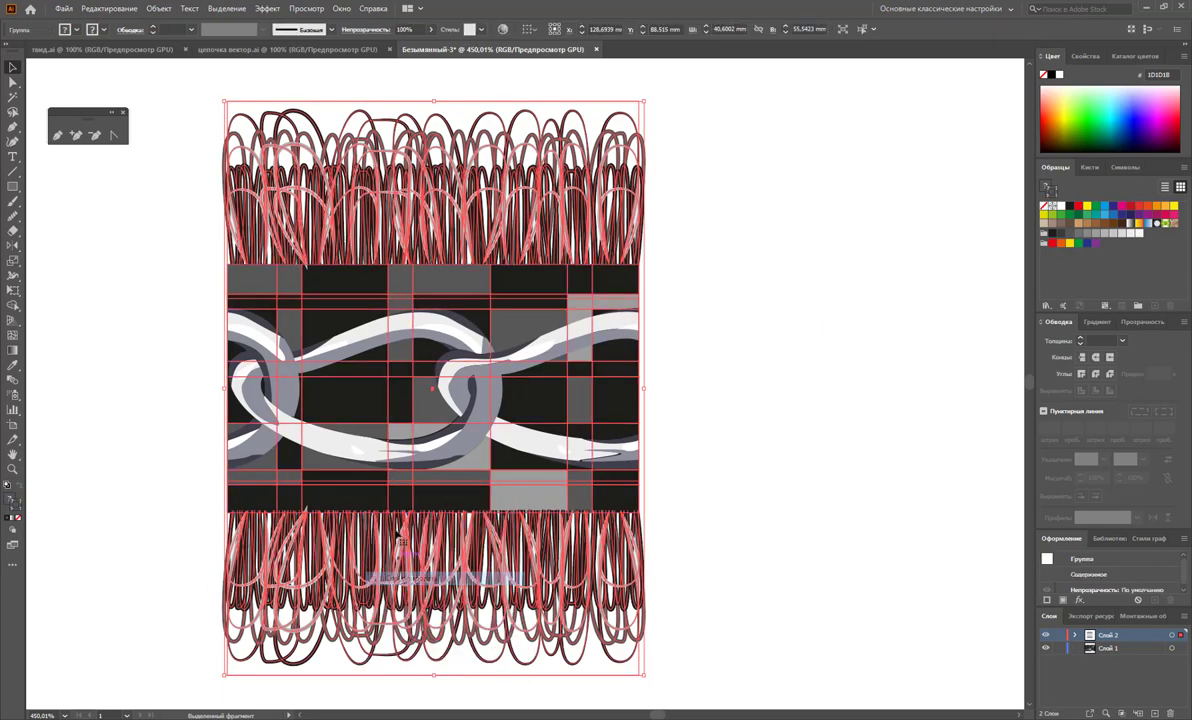
right_click(366, 280)
click(430, 401)
click(665, 207)
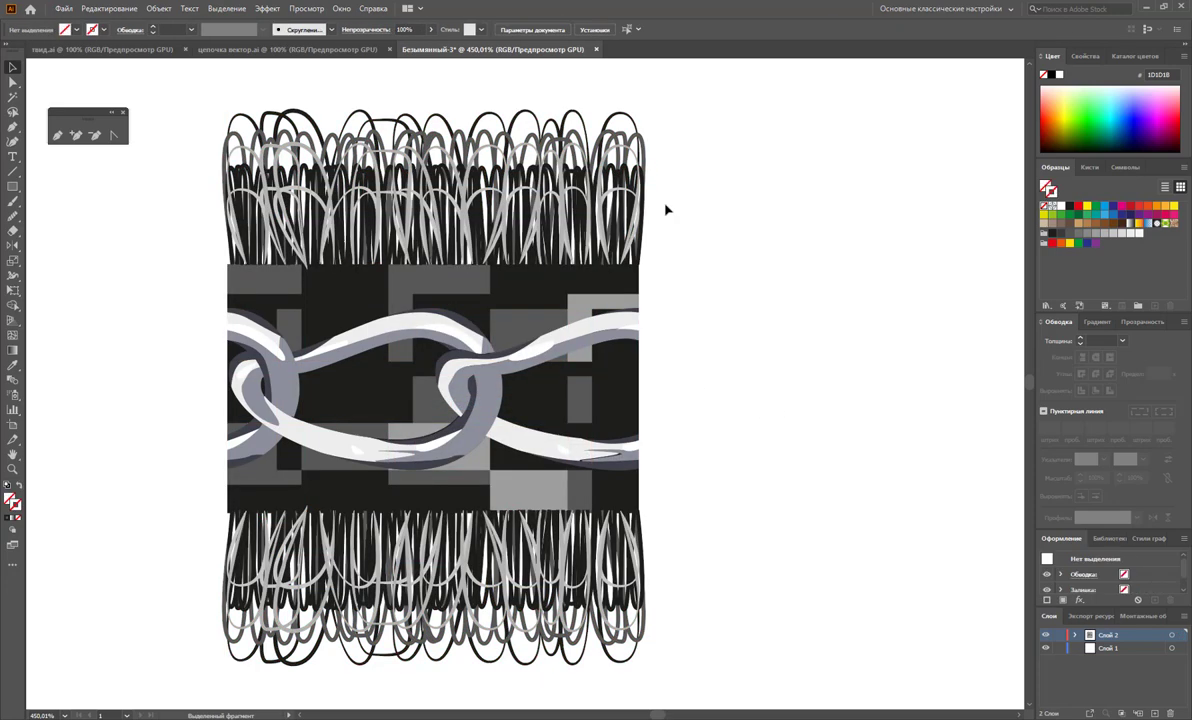
right_click(559, 100)
mouse_move(640, 307)
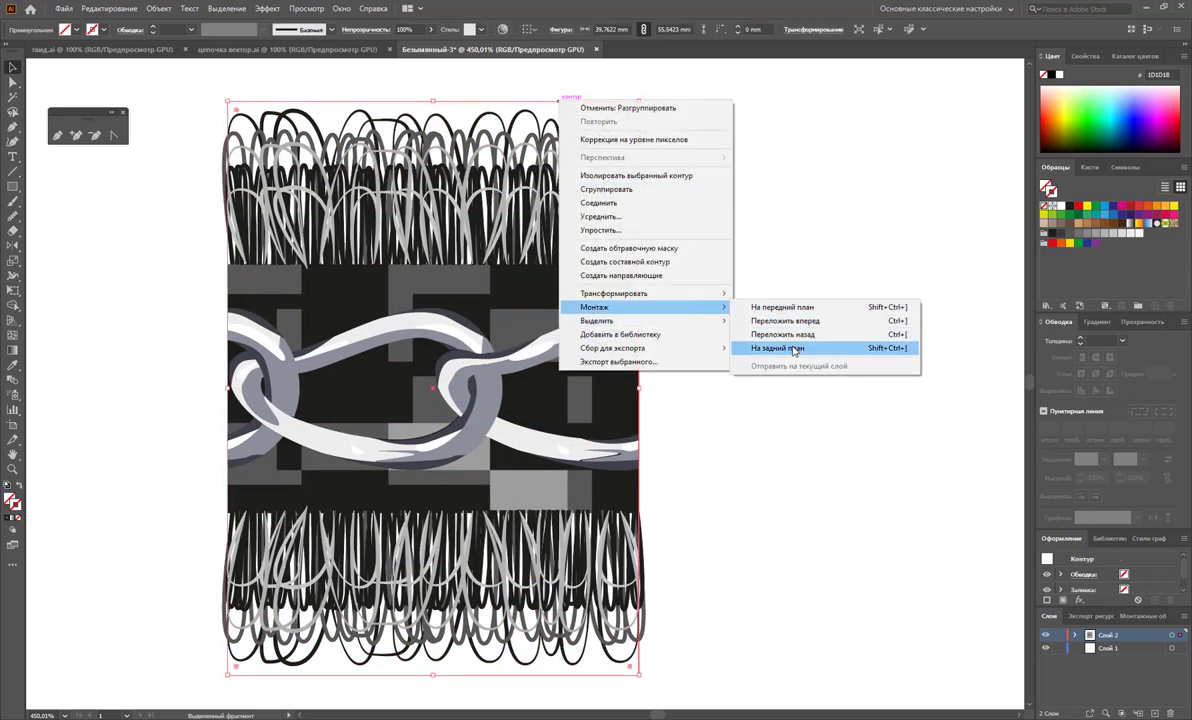
click(805, 347)
click(803, 337)
drag(713, 89, 180, 636)
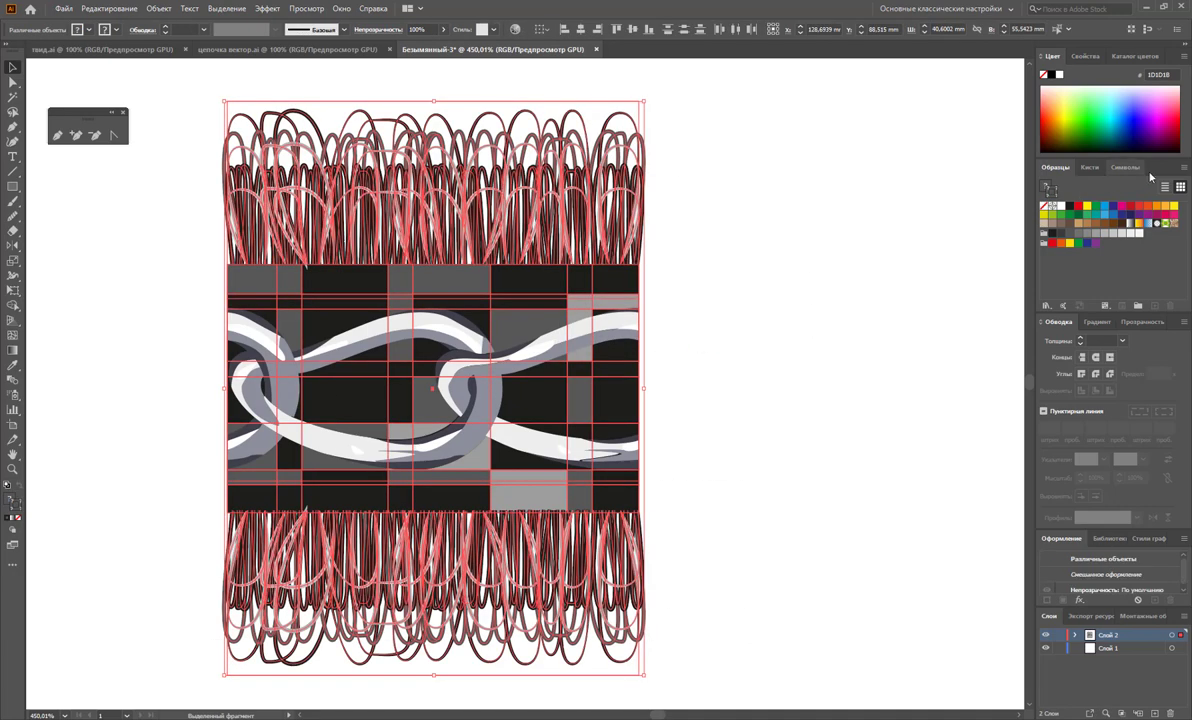
Make the selected tile a pattern brush, Узорчатая кисть 1, with the Interlock (Перемежение) corner tile.
click(1090, 167)
drag(517, 365, 1100, 250)
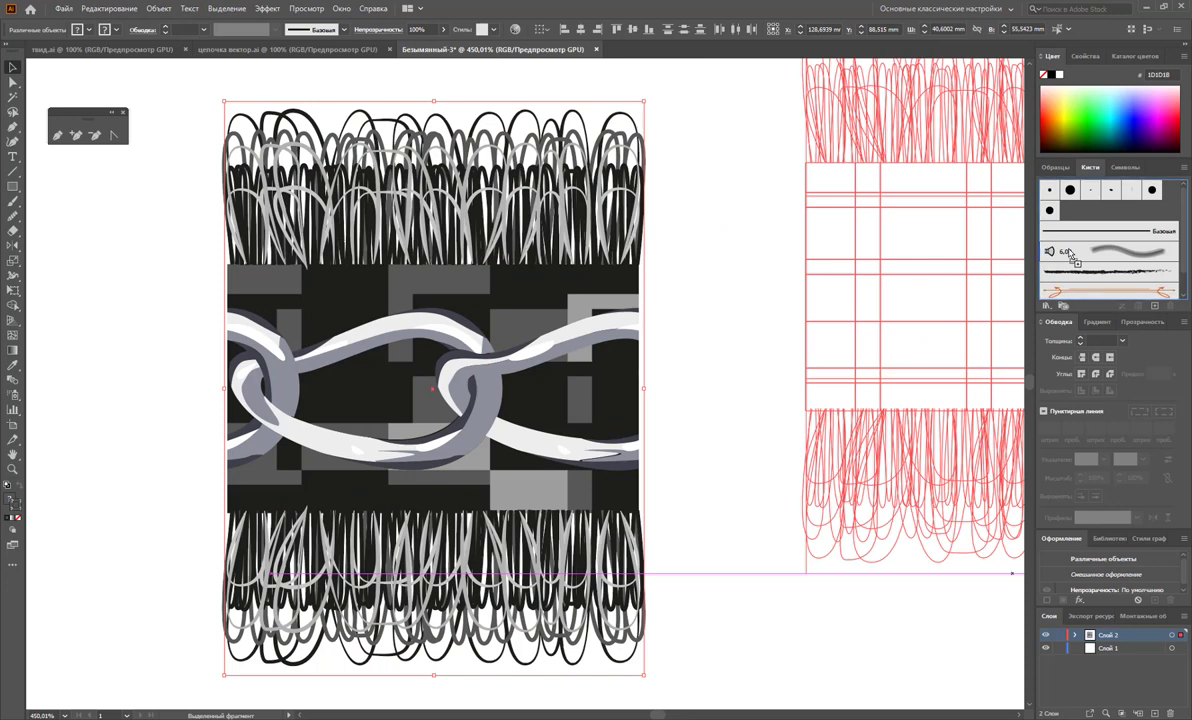
click(548, 428)
click(562, 454)
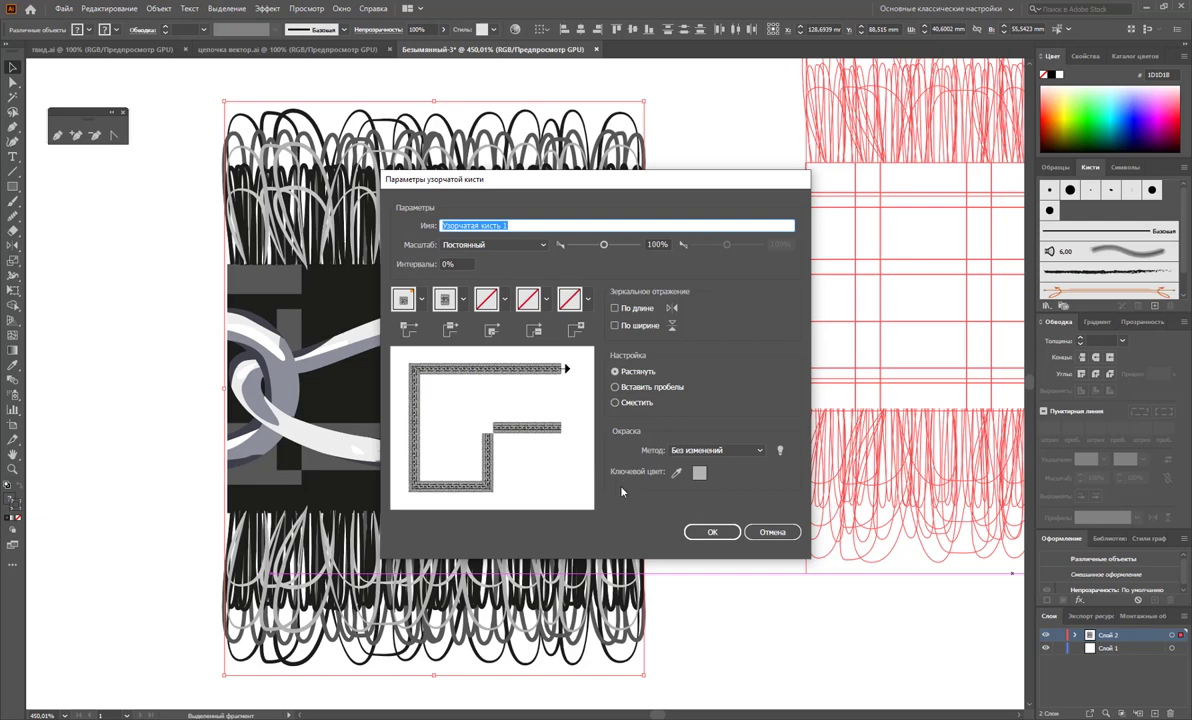
click(420, 300)
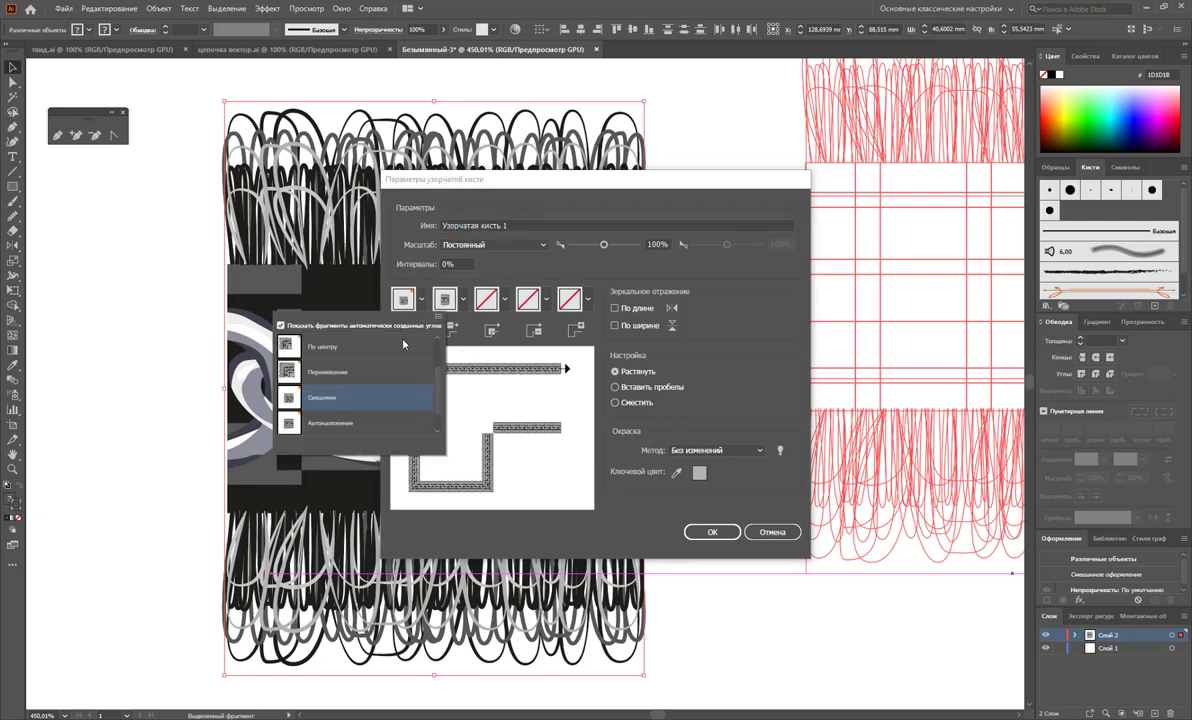
click(355, 370)
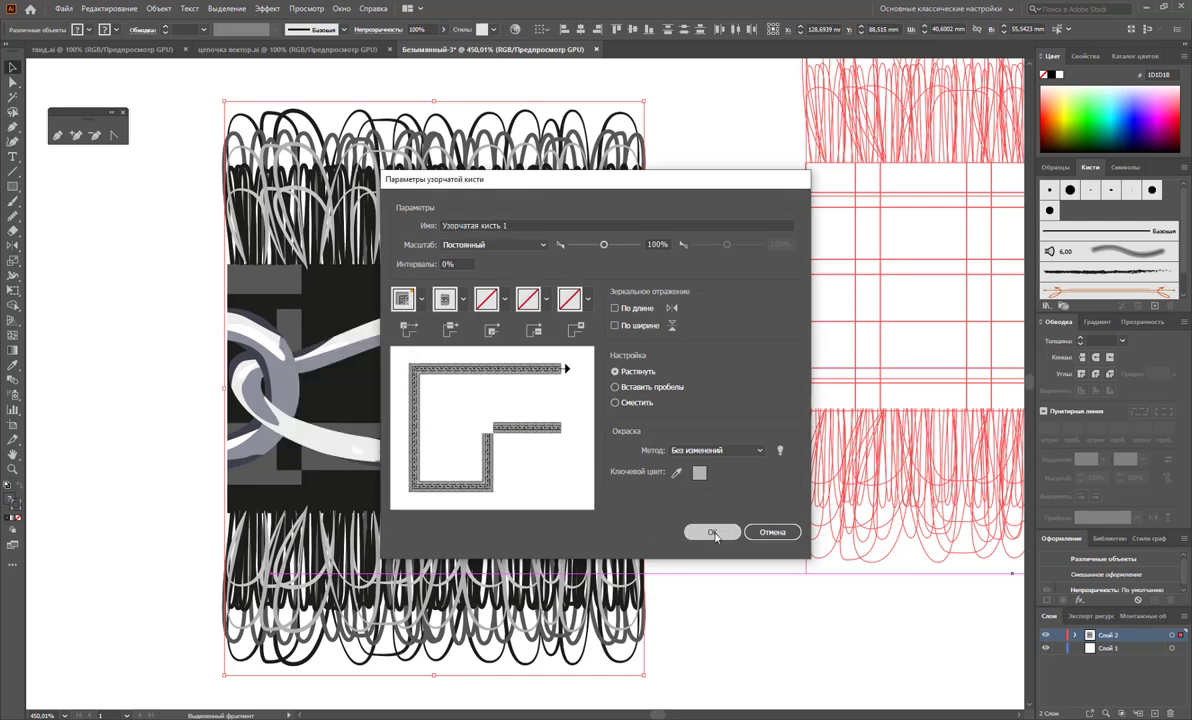
key(Return)
click(766, 455)
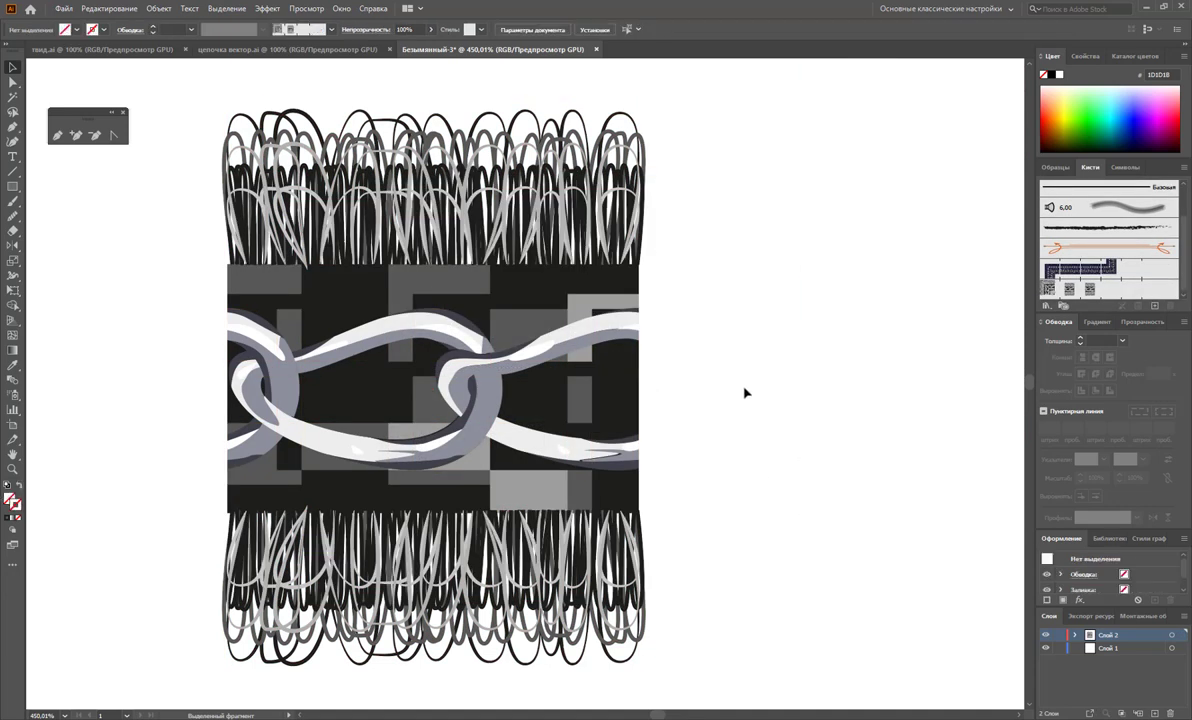
key(z)
drag(510, 389, 527, 406)
Draw a horizontal line below the tile and stroke it with Узорчатая кисть 1.
alt+click(527, 406)
alt+click(527, 406)
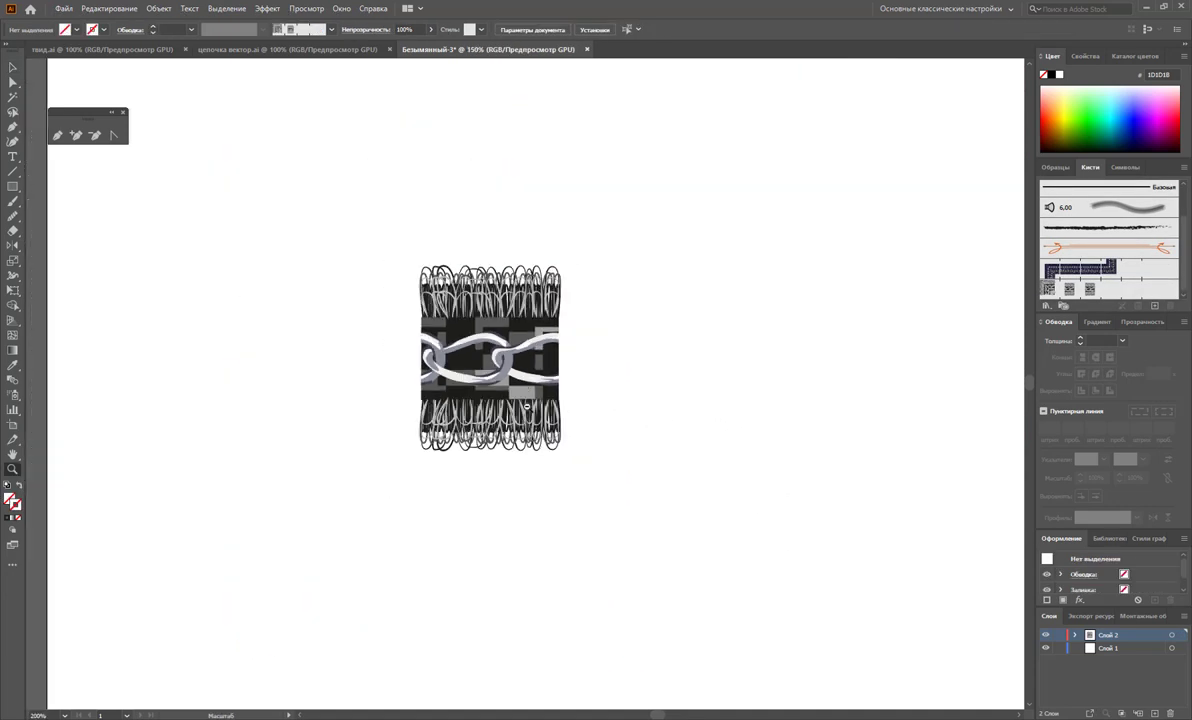
click(12, 170)
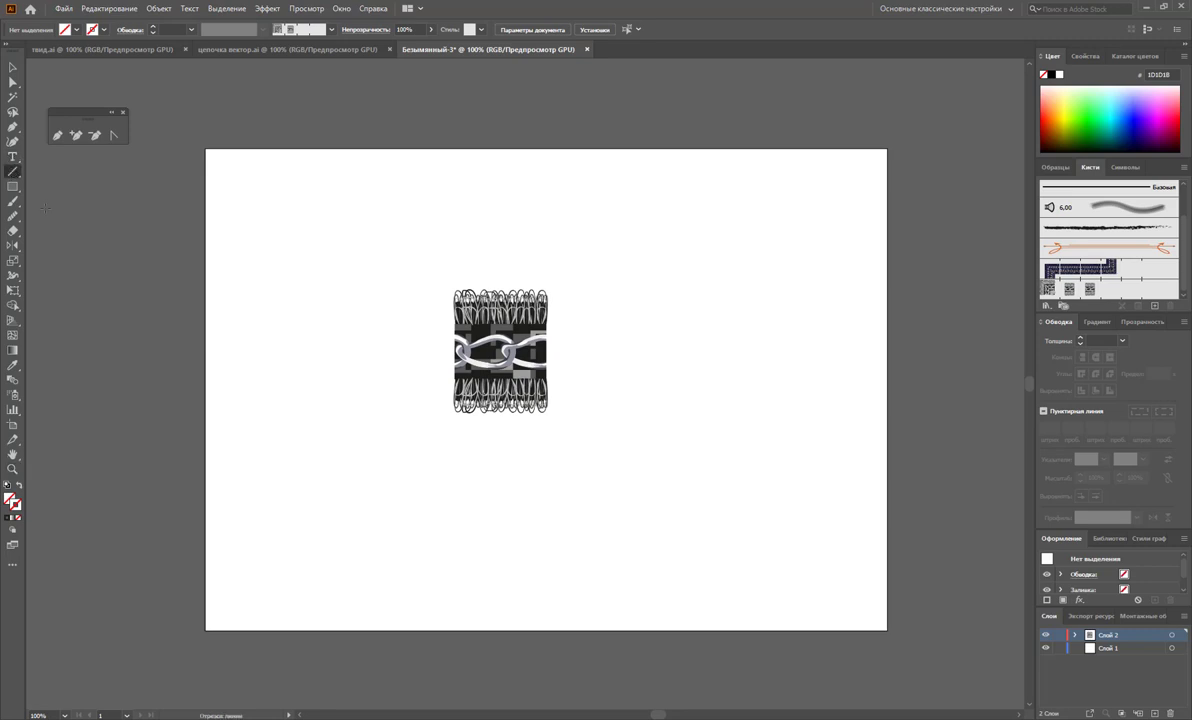
drag(287, 510, 799, 510)
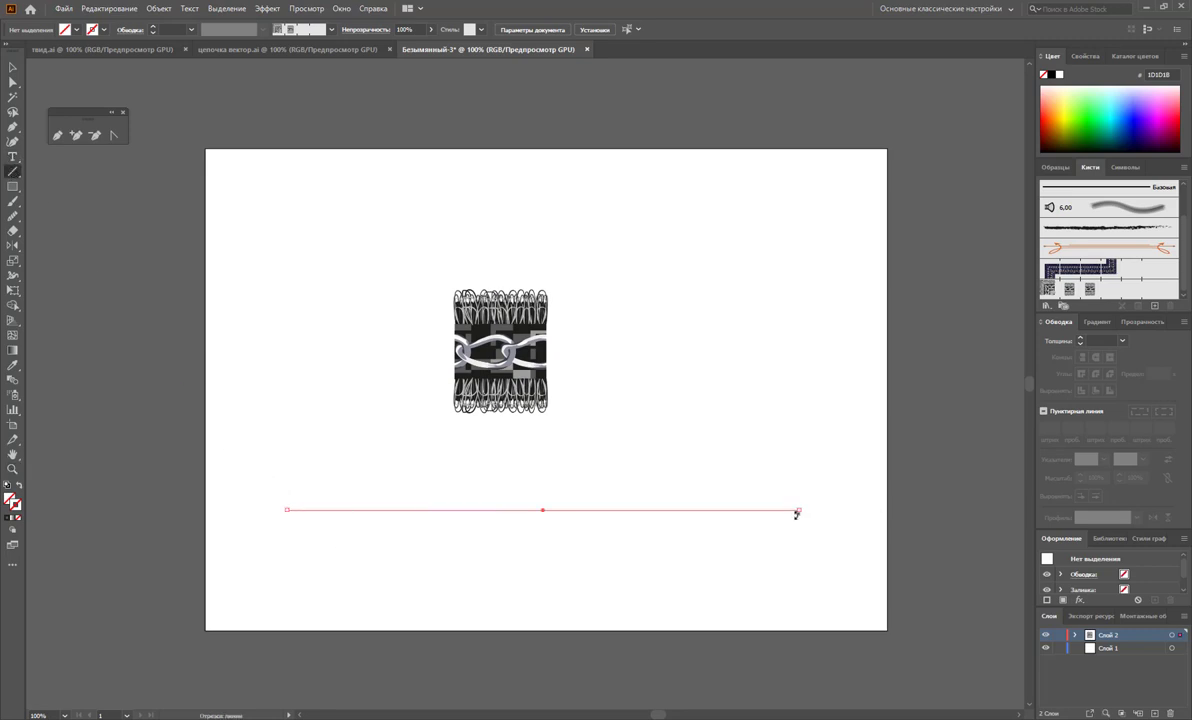
click(1101, 294)
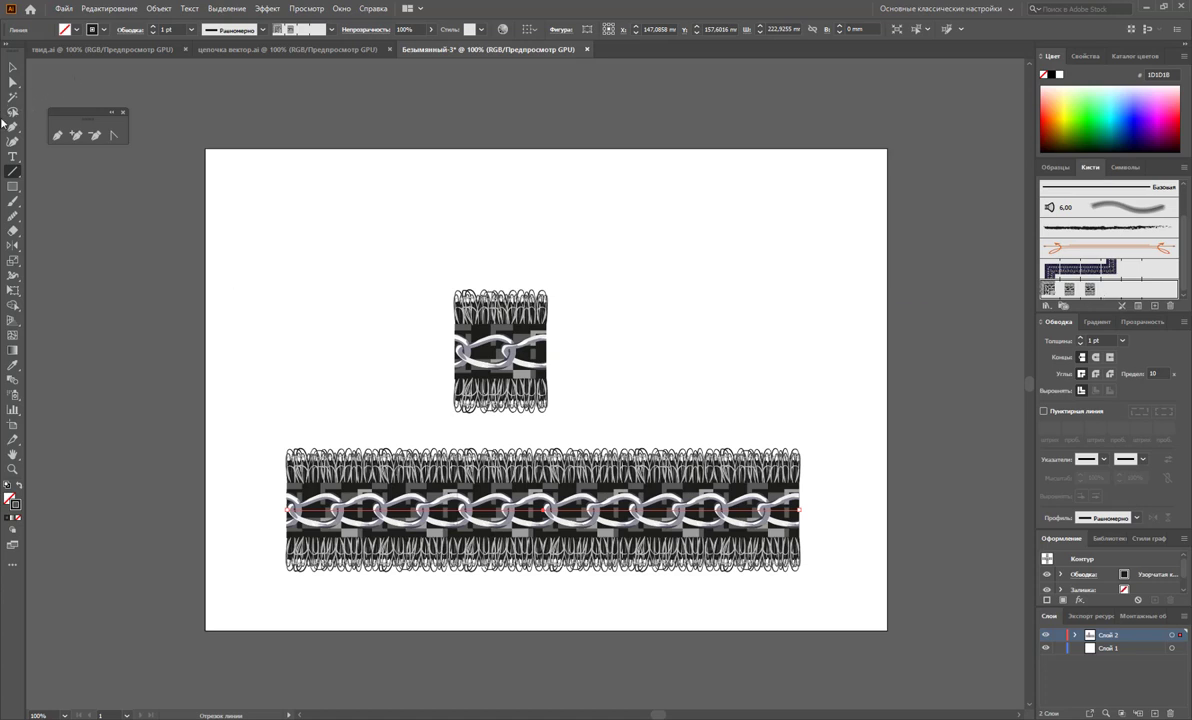
click(15, 67)
click(780, 270)
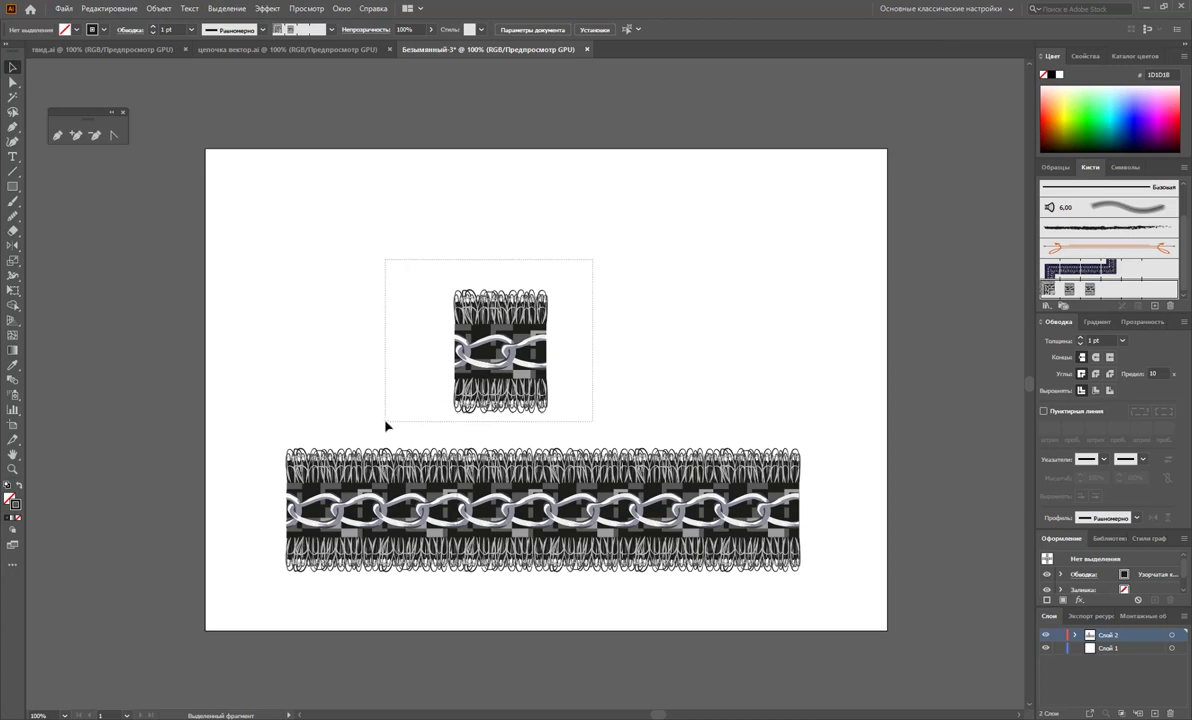
Scale the chain tile to 50% twice, with strokes and effects scaled.
drag(566, 296, 388, 418)
double_click(13, 261)
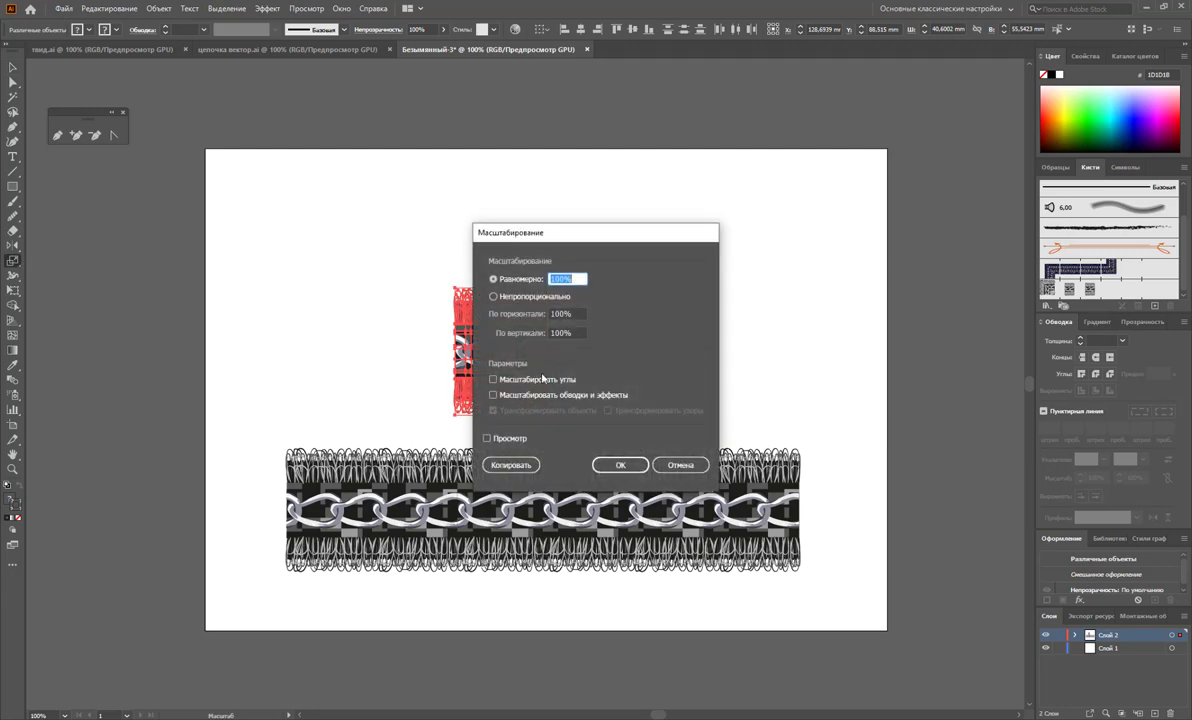
text(50)
click(492, 395)
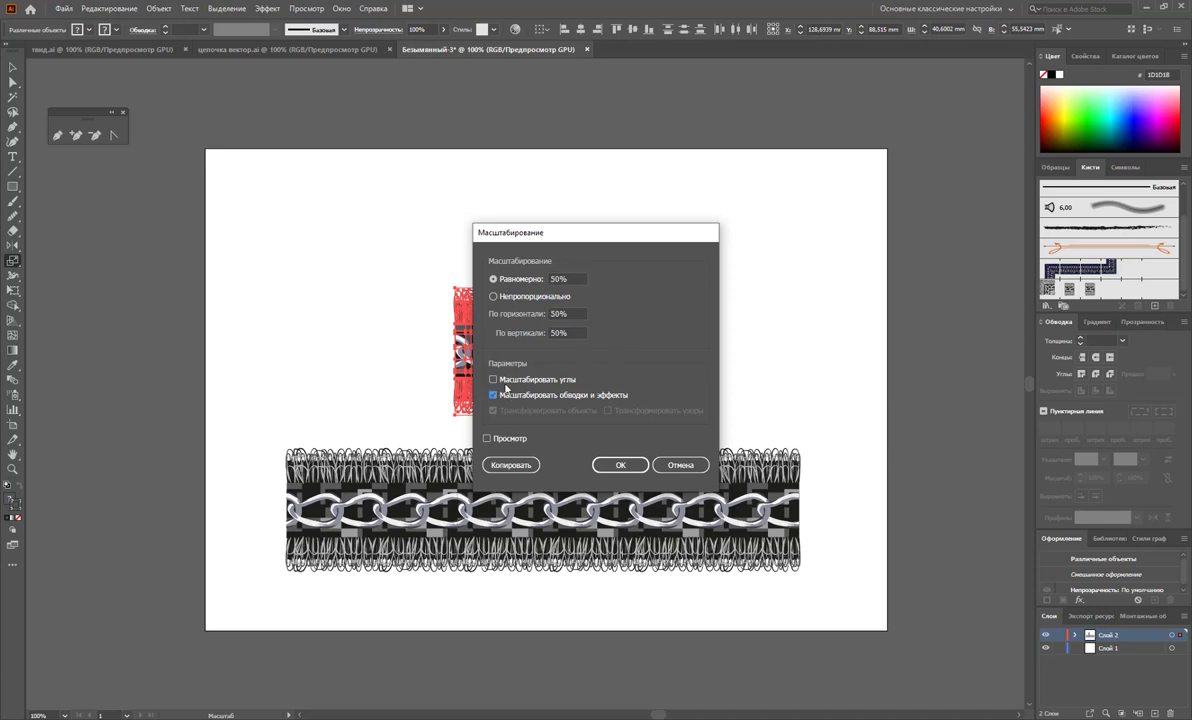
click(620, 465)
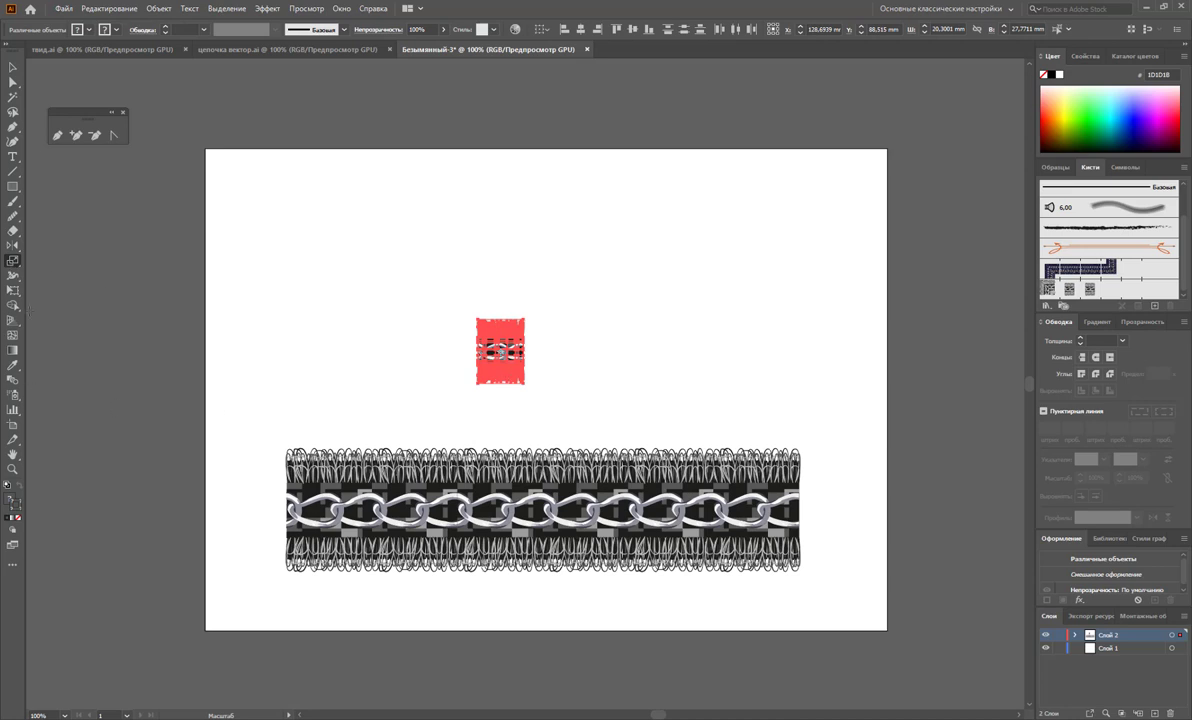
double_click(13, 262)
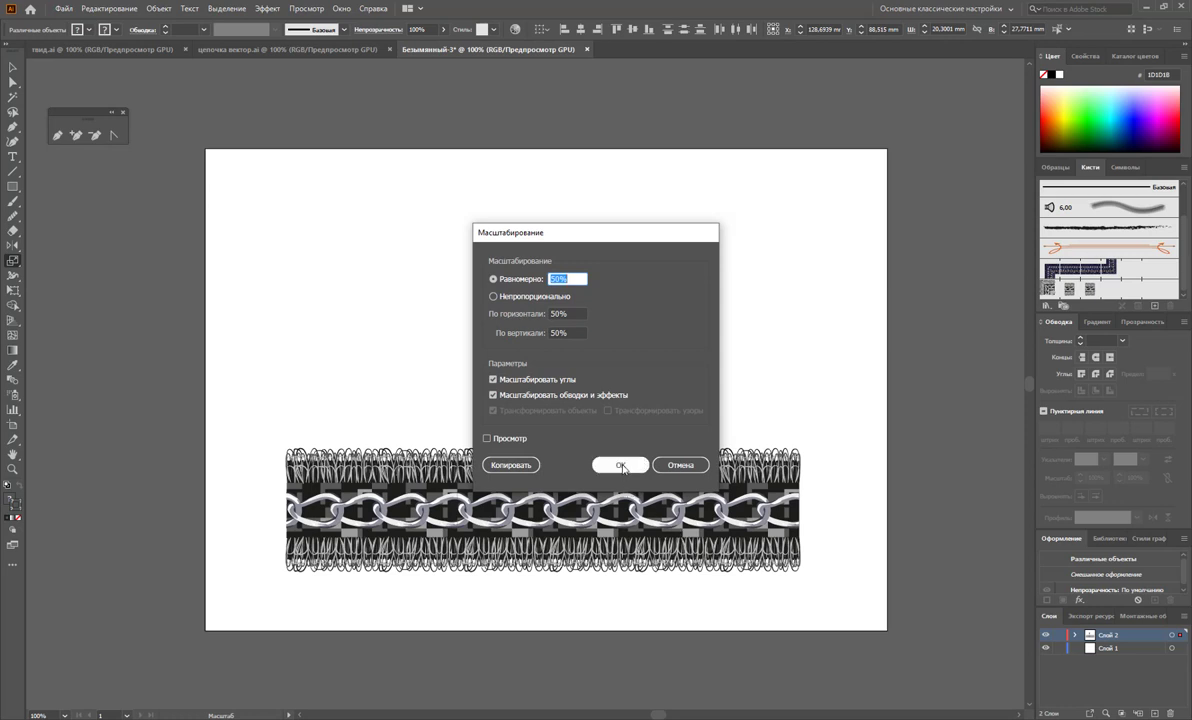
click(621, 466)
Turn the small tile into a second pattern brush, Узорчатая кисть 2.
click(13, 66)
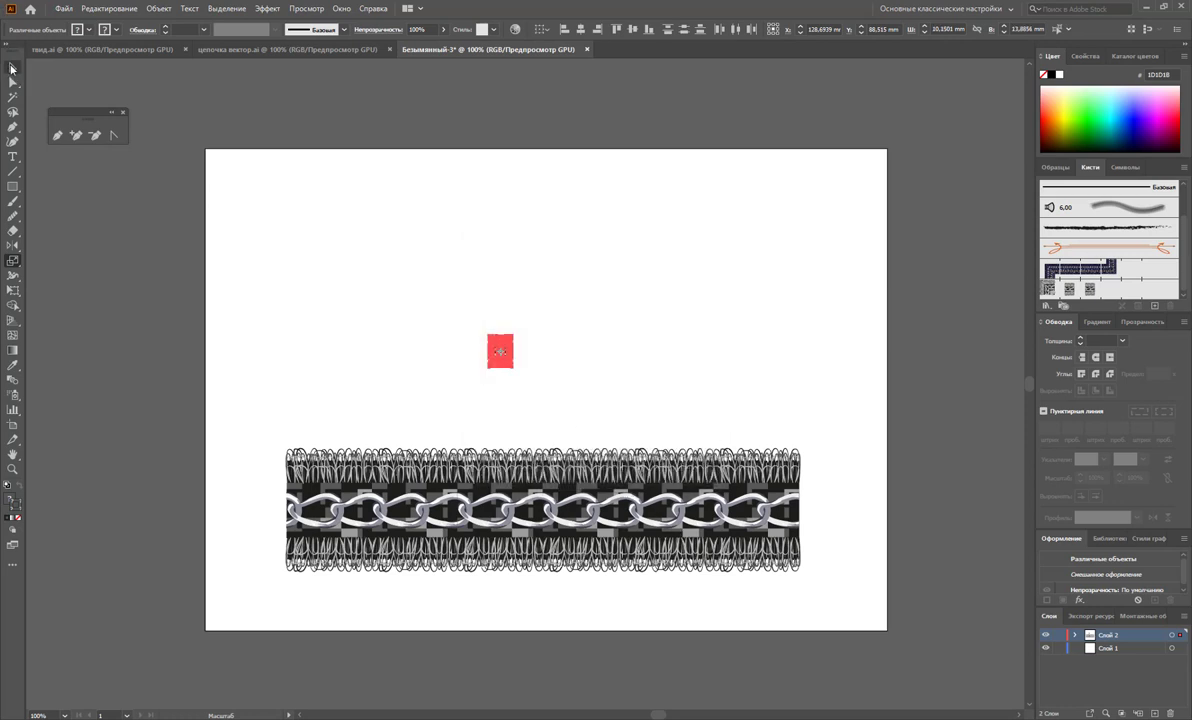
click(790, 351)
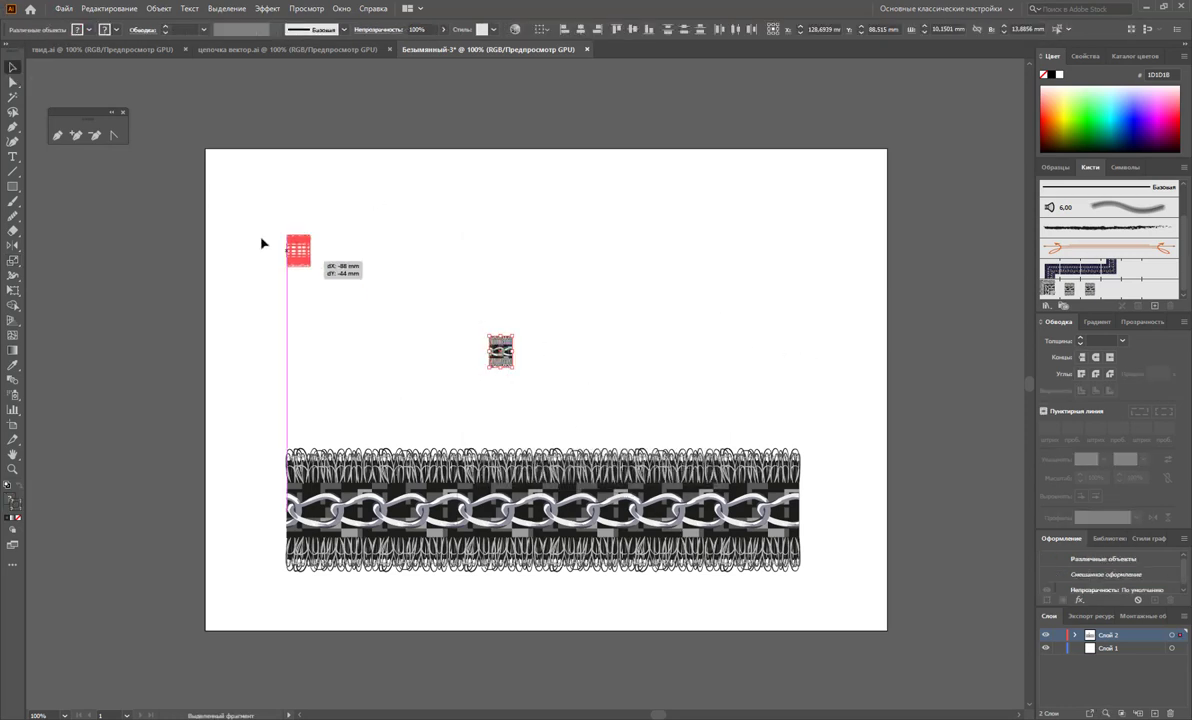
mouse_move(502, 366)
mouse_down()
mouse_move(272, 212)
mouse_move(1135, 300)
mouse_up()
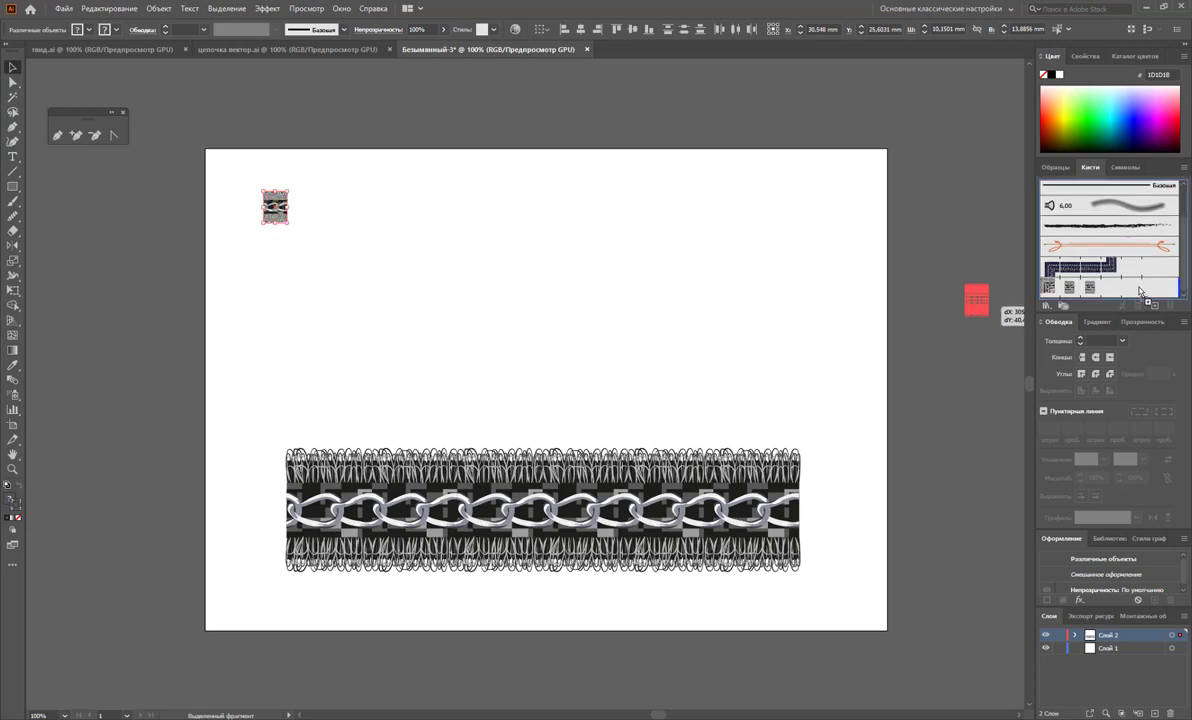
click(548, 428)
click(567, 455)
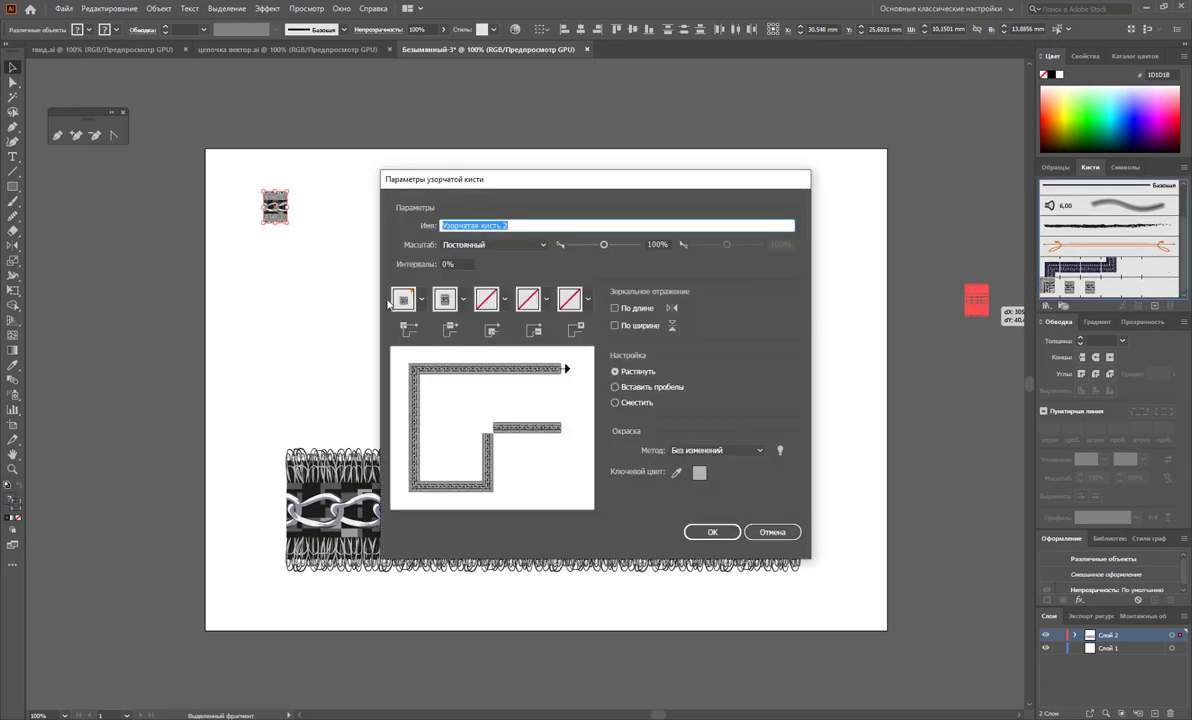
click(402, 298)
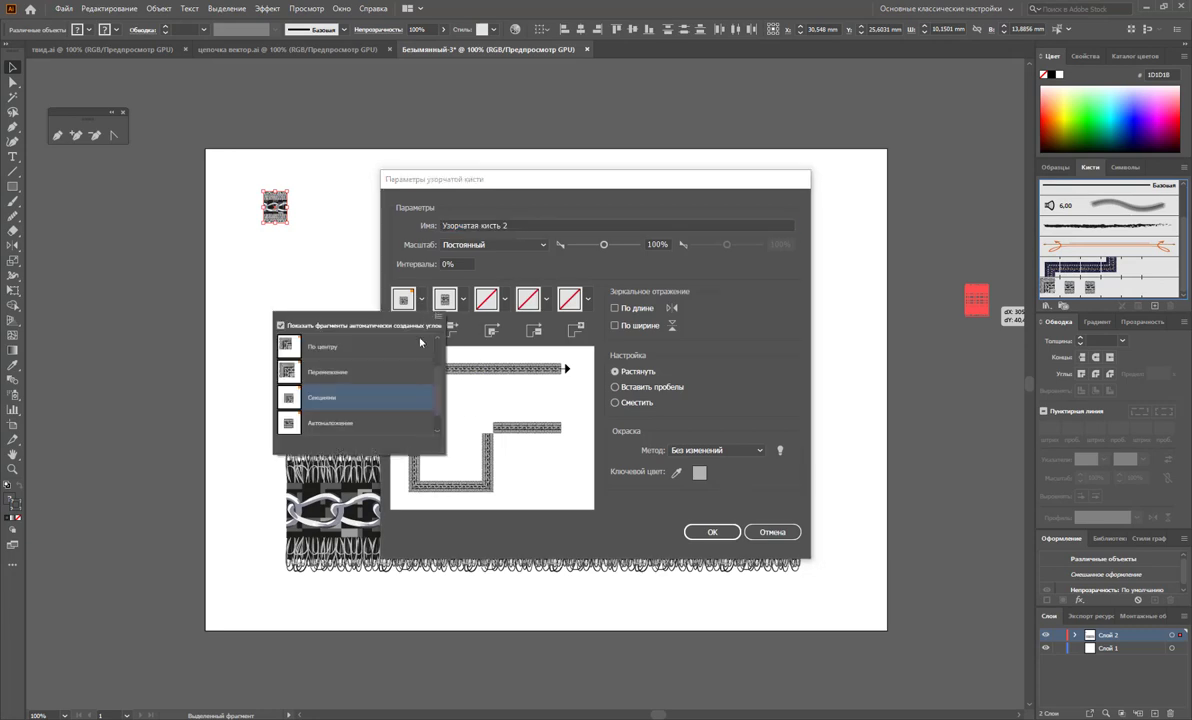
click(377, 379)
click(722, 532)
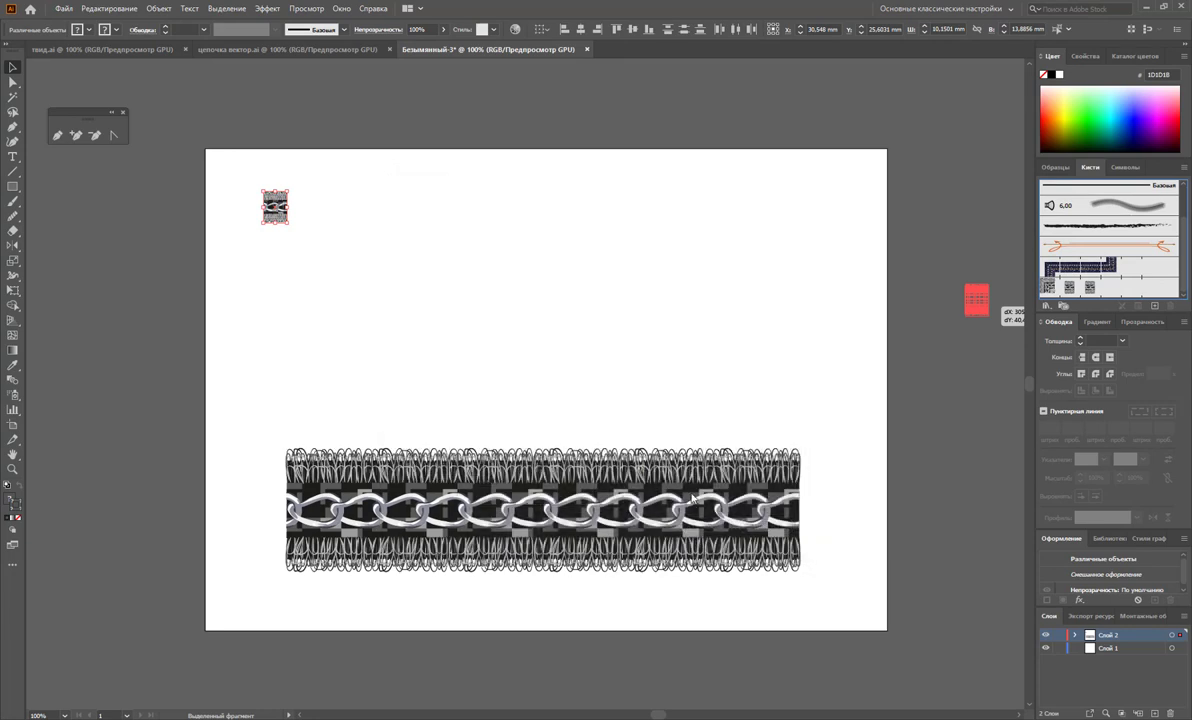
click(655, 372)
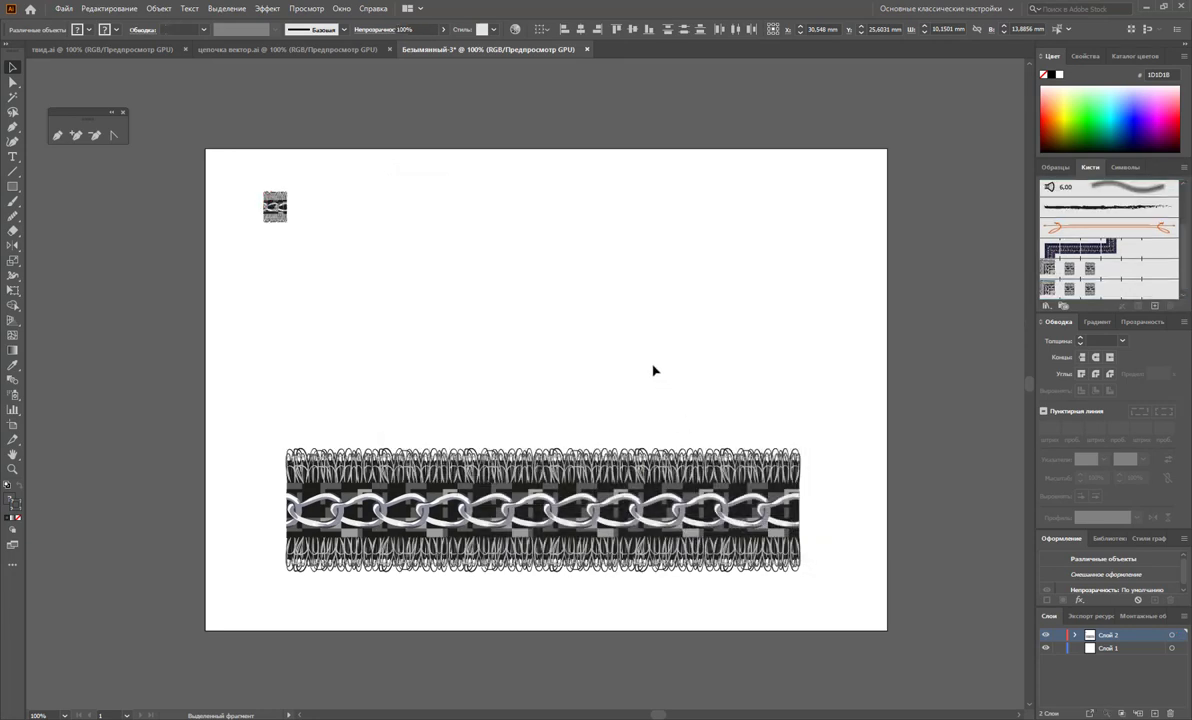
Draw a horizontal line across the page and stroke it with Узорчатая кисть 2.
click(13, 171)
drag(237, 332, 838, 332)
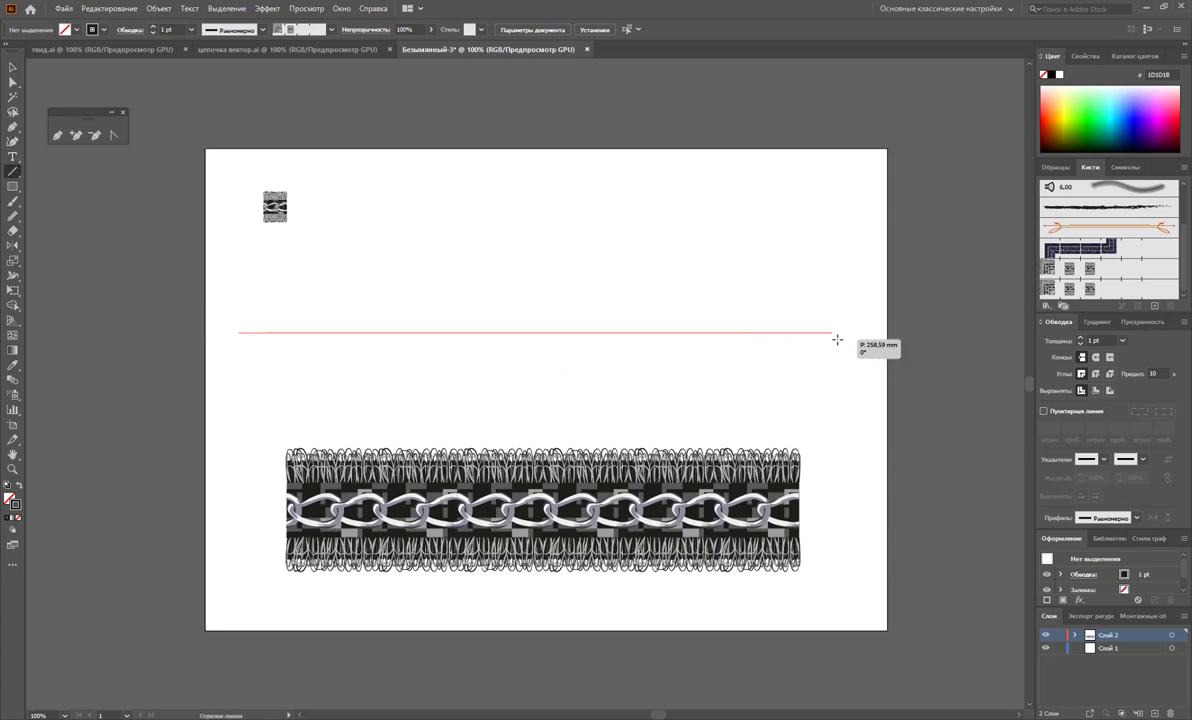
click(1060, 289)
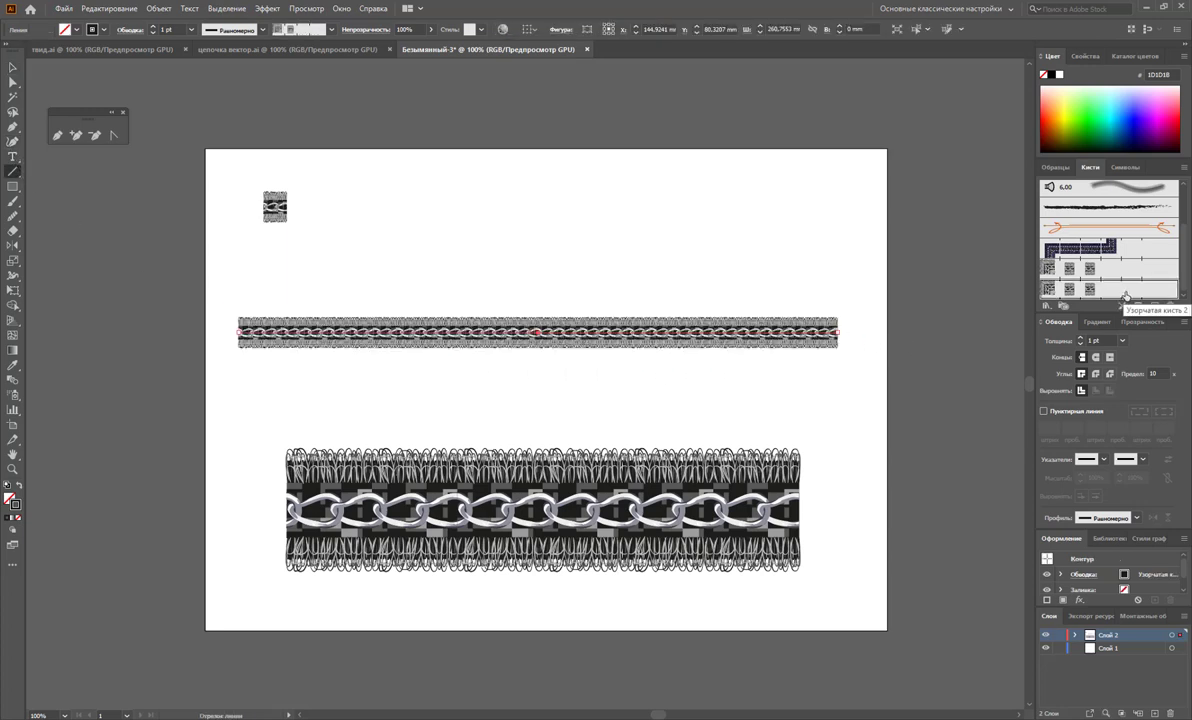
click(13, 66)
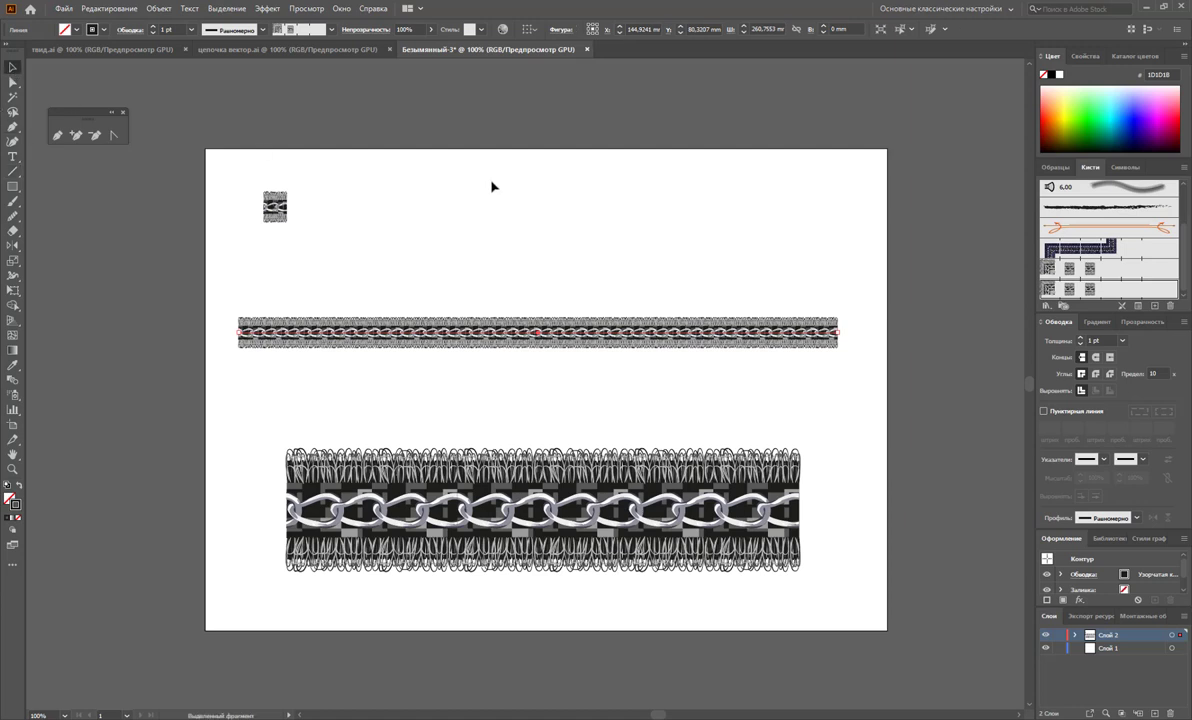
click(569, 182)
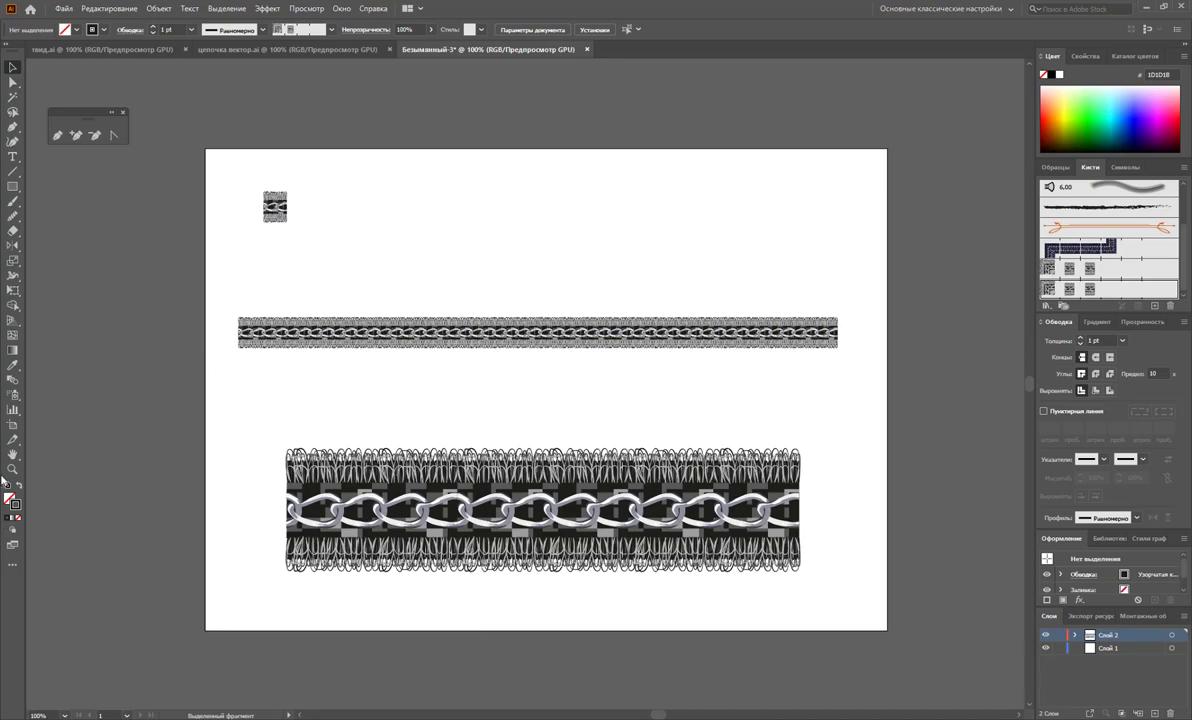
Zoom in on the small tile and select the pale strands along its top fringe.
key(z)
drag(258, 186, 692, 450)
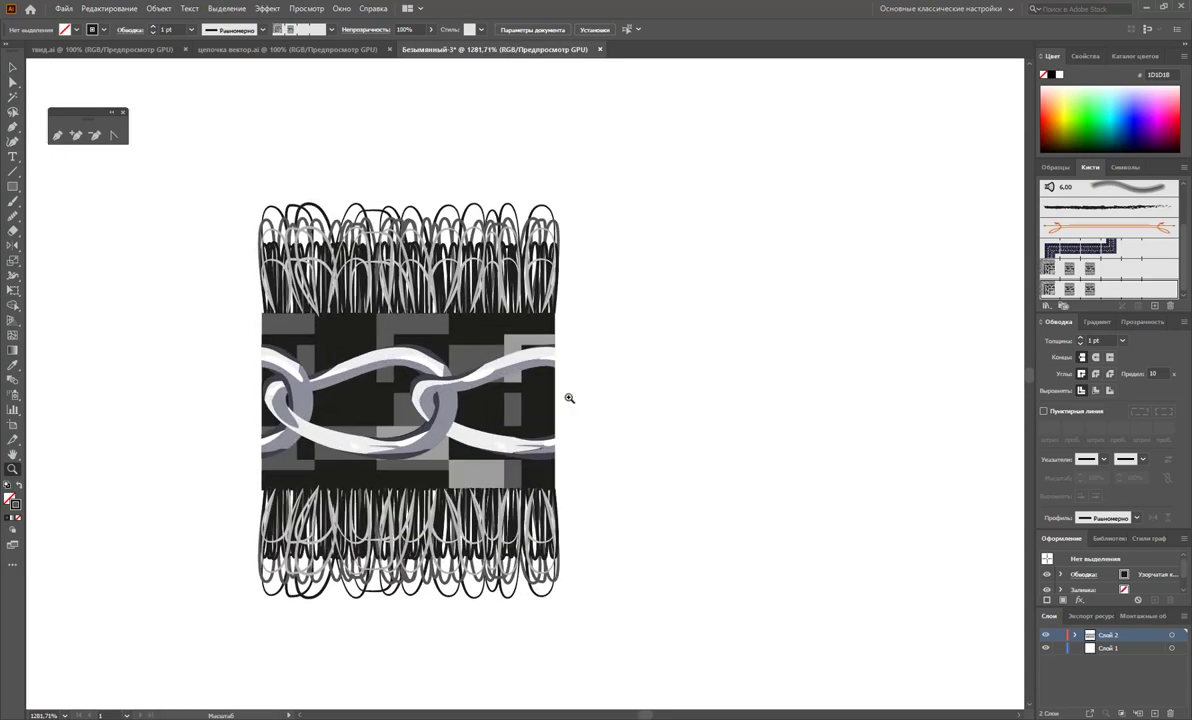
click(13, 67)
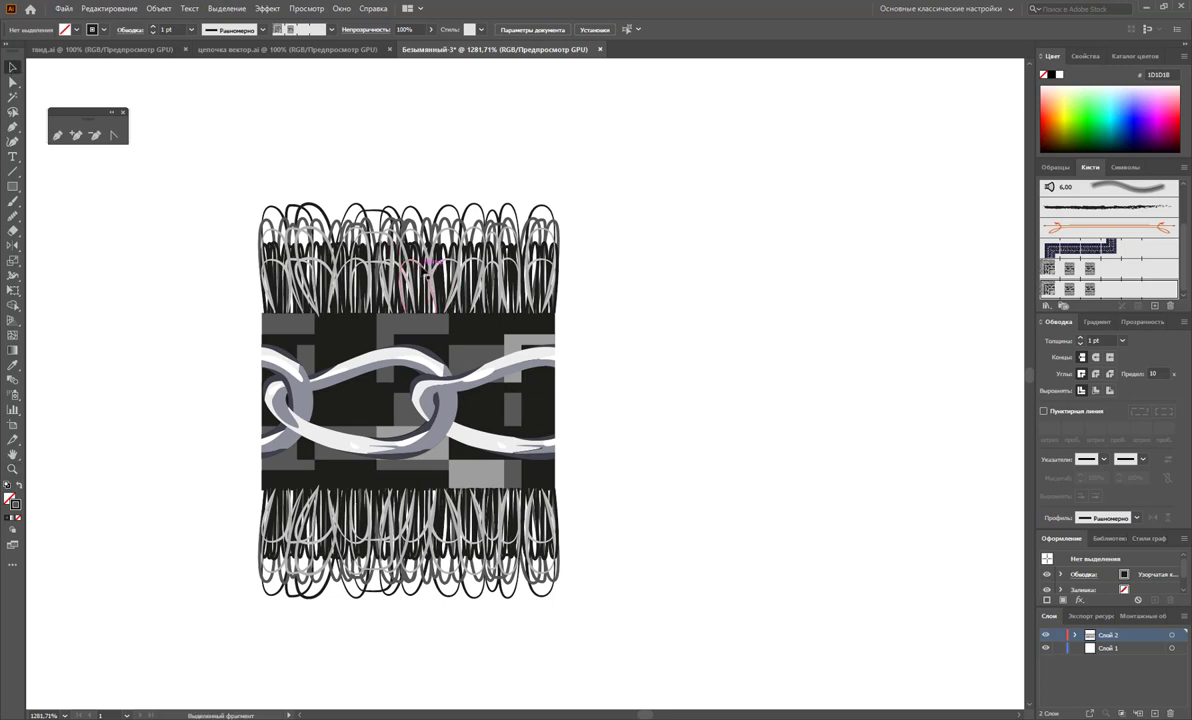
click(440, 272)
drag(490, 259, 522, 257)
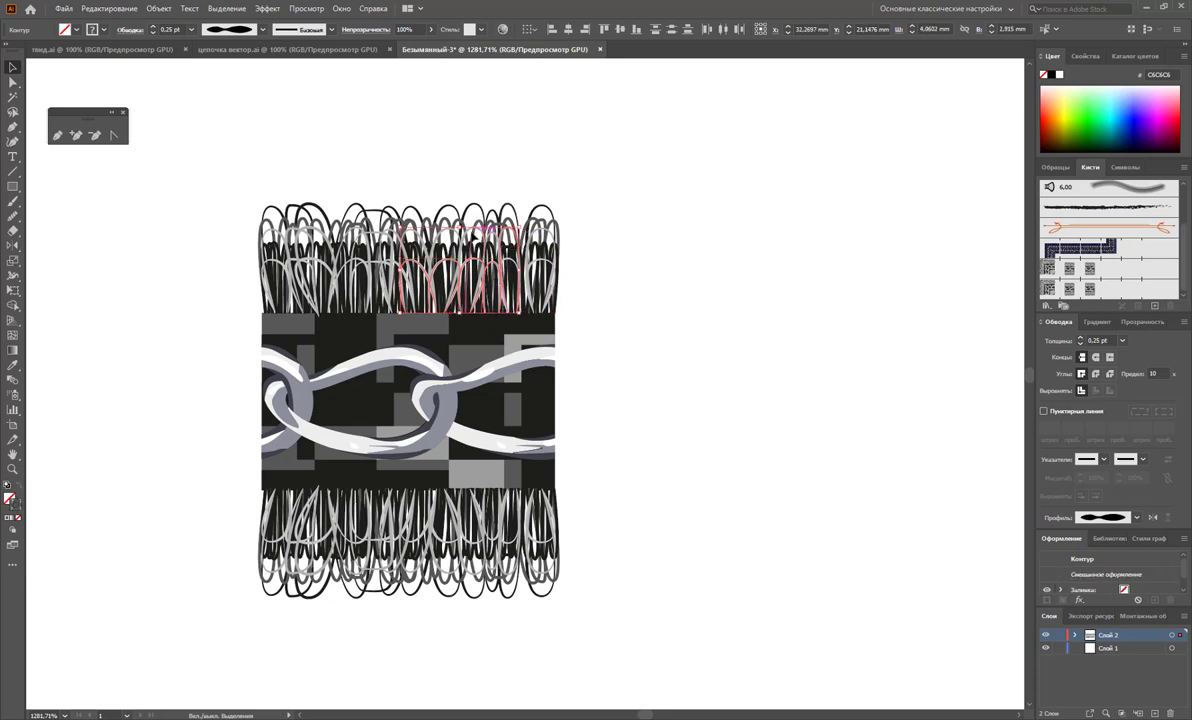
shift+click(410, 238)
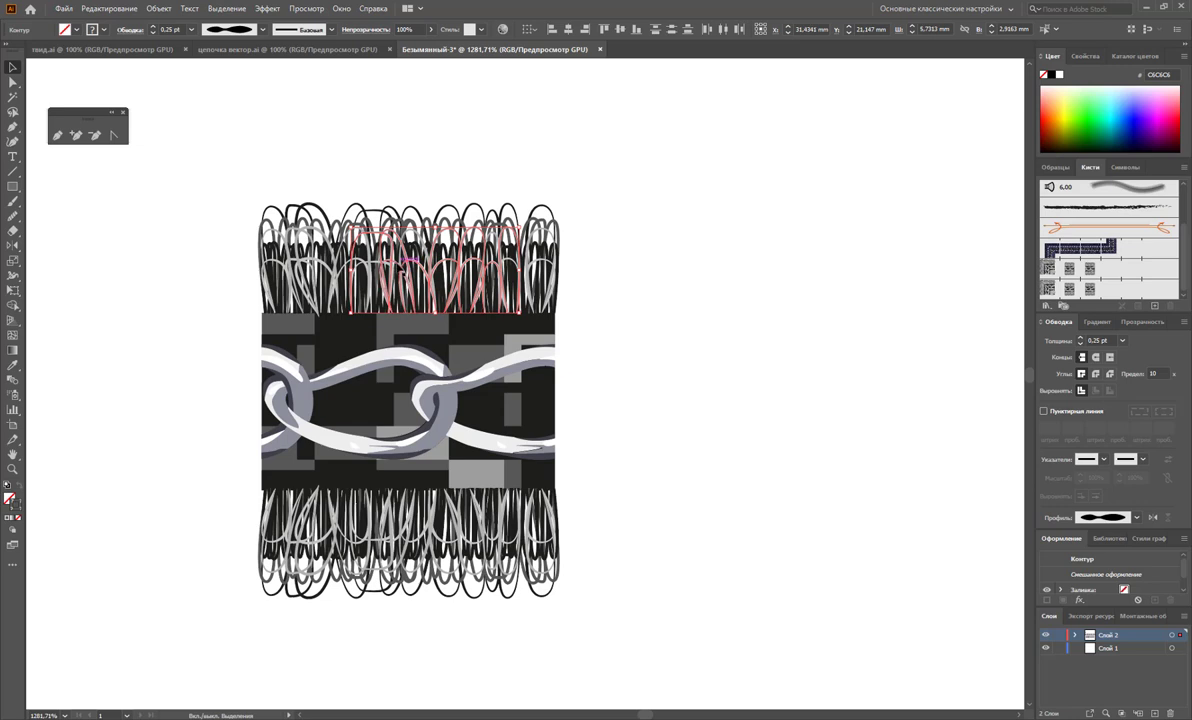
shift+click(370, 270)
shift+click(300, 265)
shift+click(278, 252)
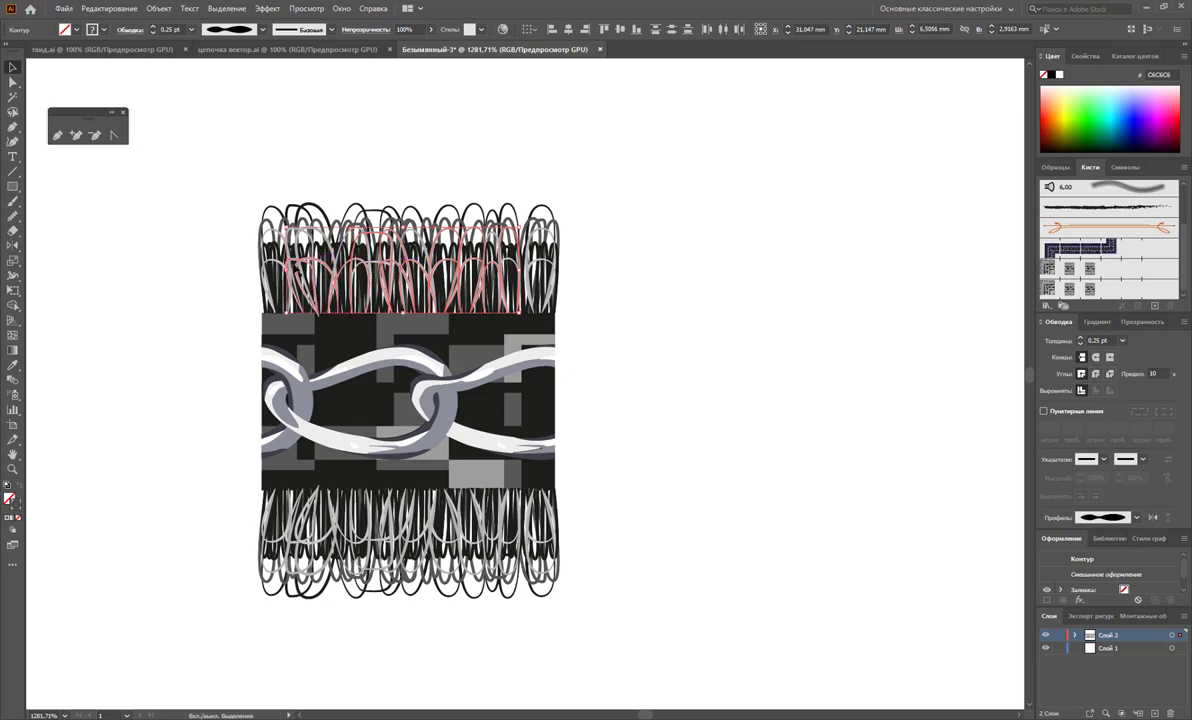
shift+click(285, 257)
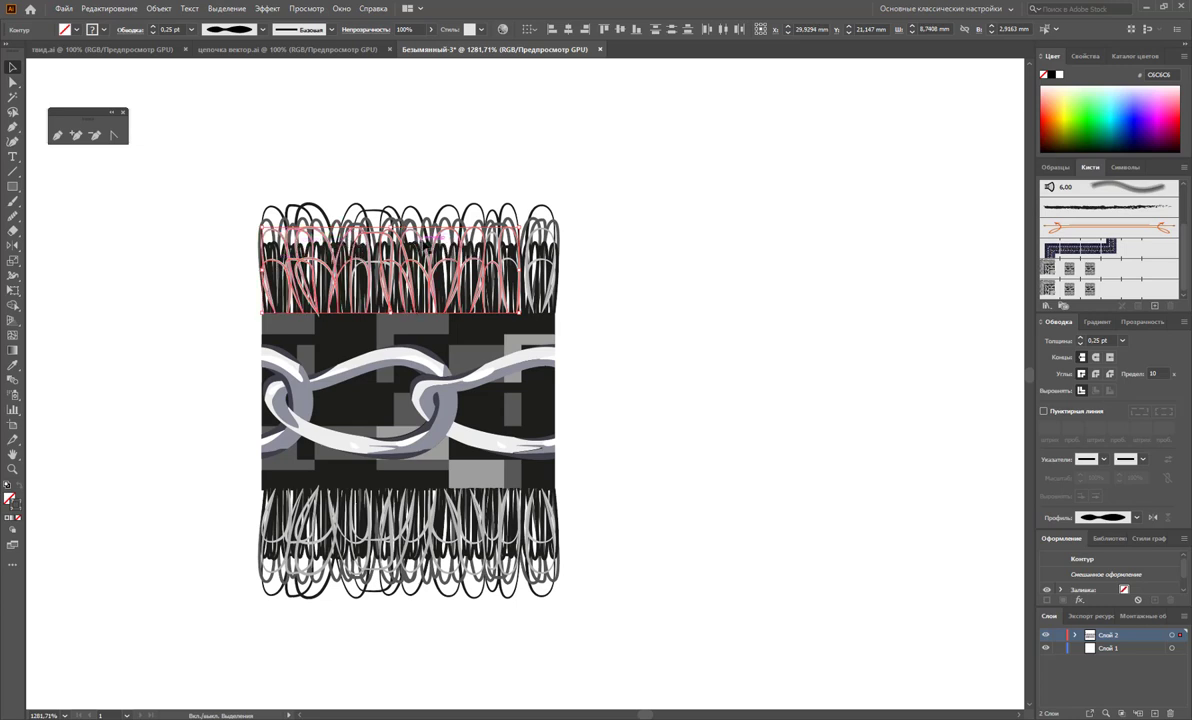
shift+click(509, 250)
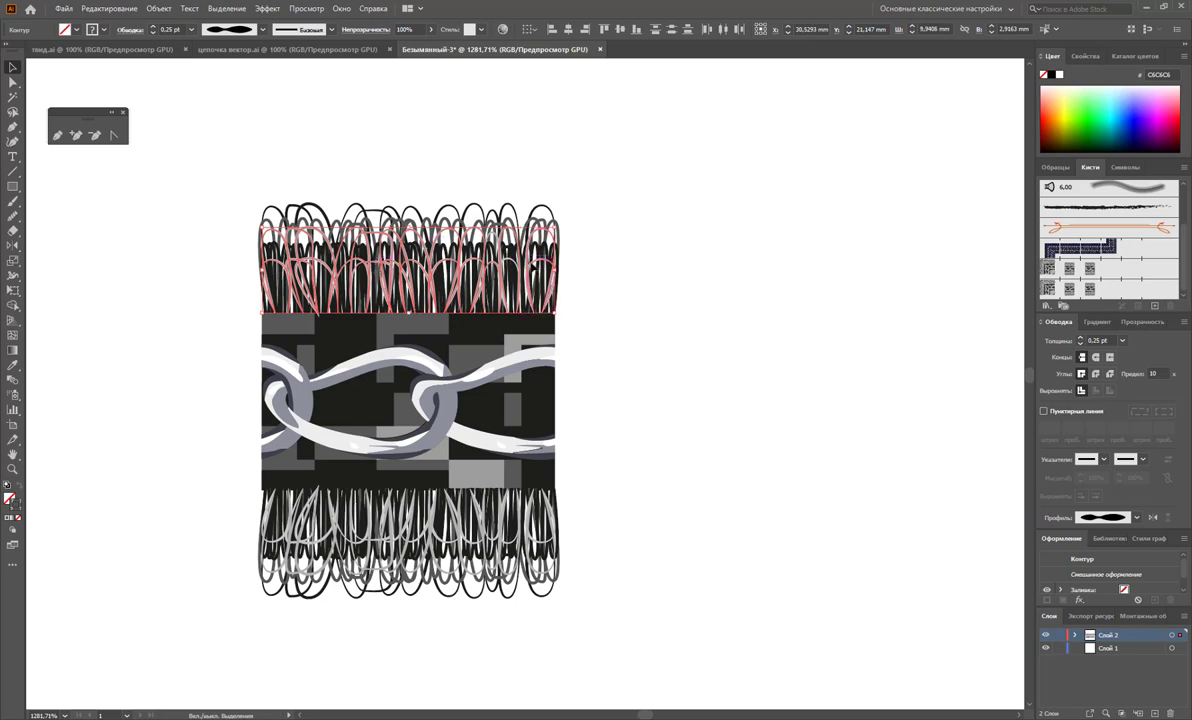
Give the selected top fringe strands the dark 1D1D1B stroke, then deselect.
click(1055, 167)
click(1069, 205)
click(715, 330)
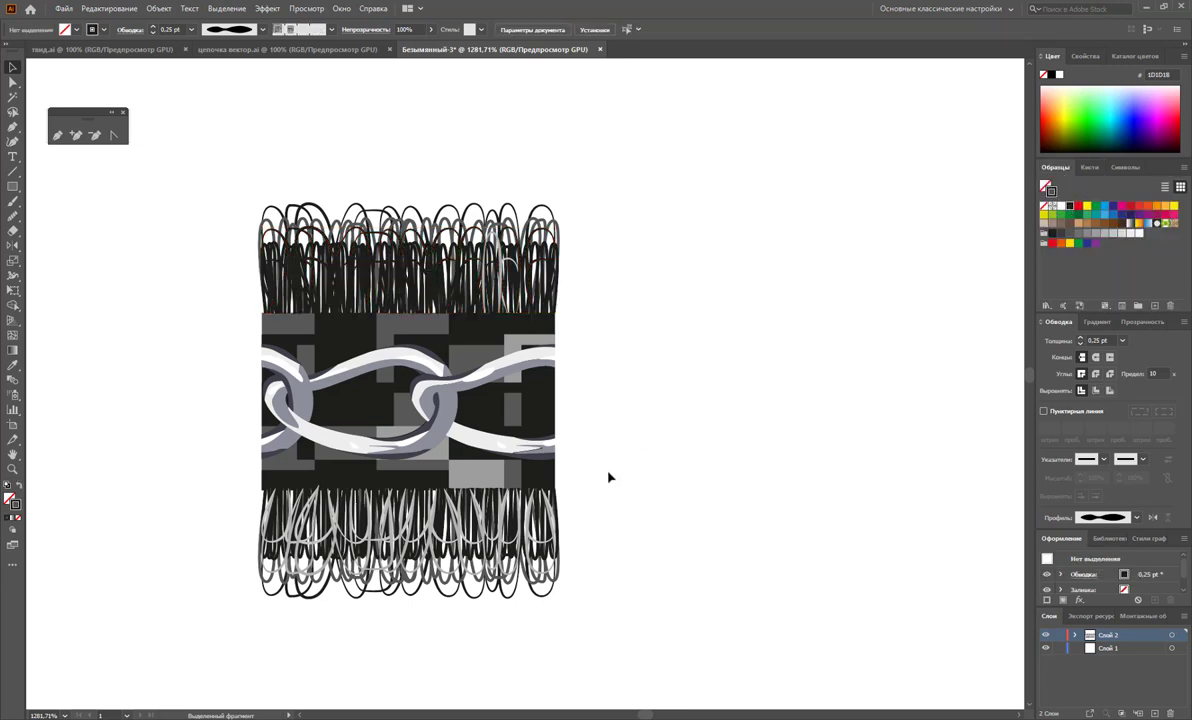
Select the lower fringe strands from right to left, stroke them 1D1D1B, and deselect.
click(556, 532)
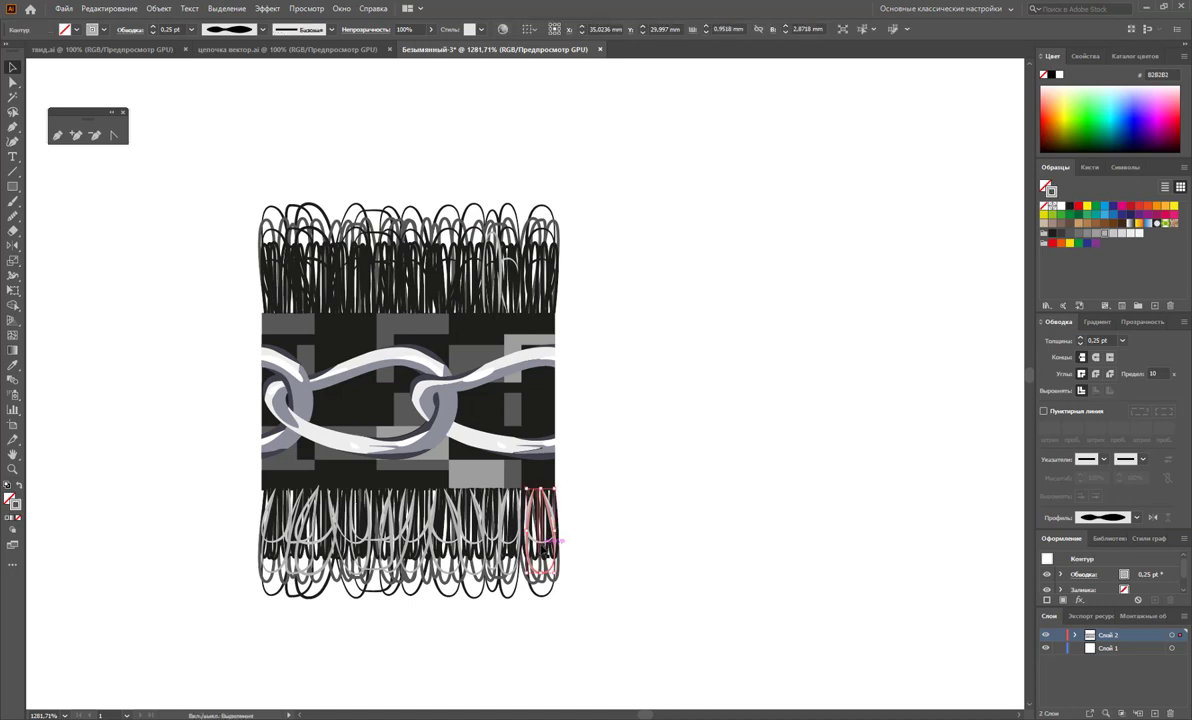
shift+click(525, 515)
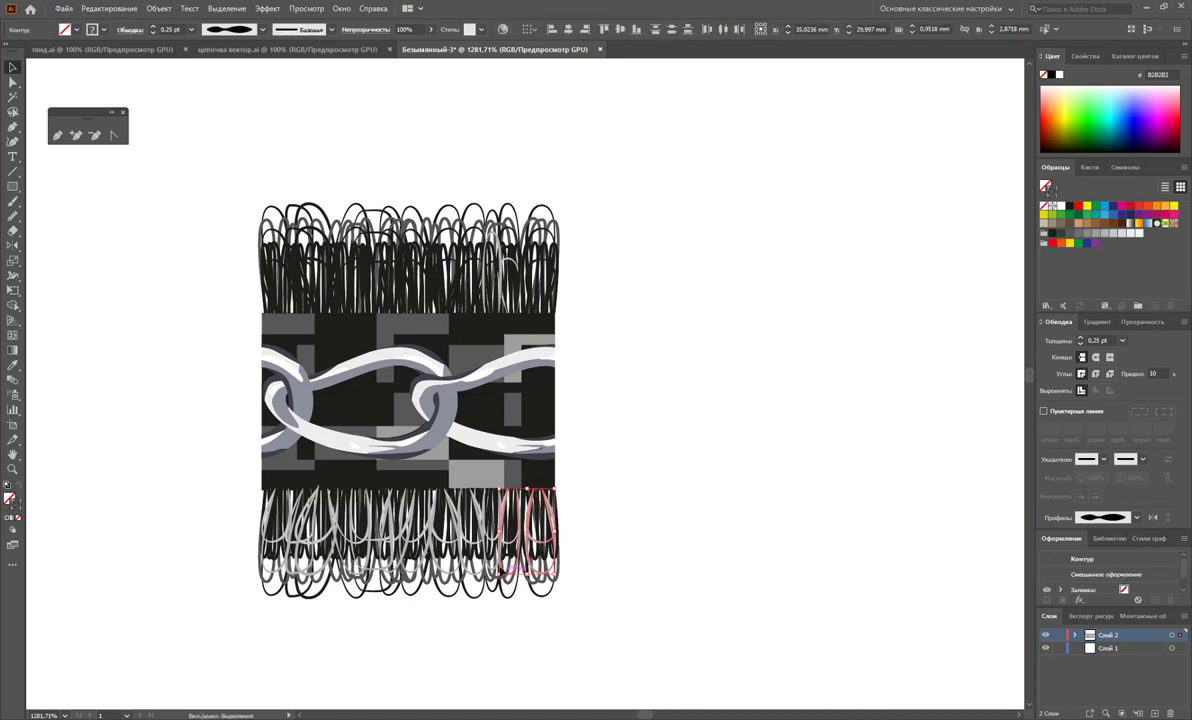
shift+click(497, 560)
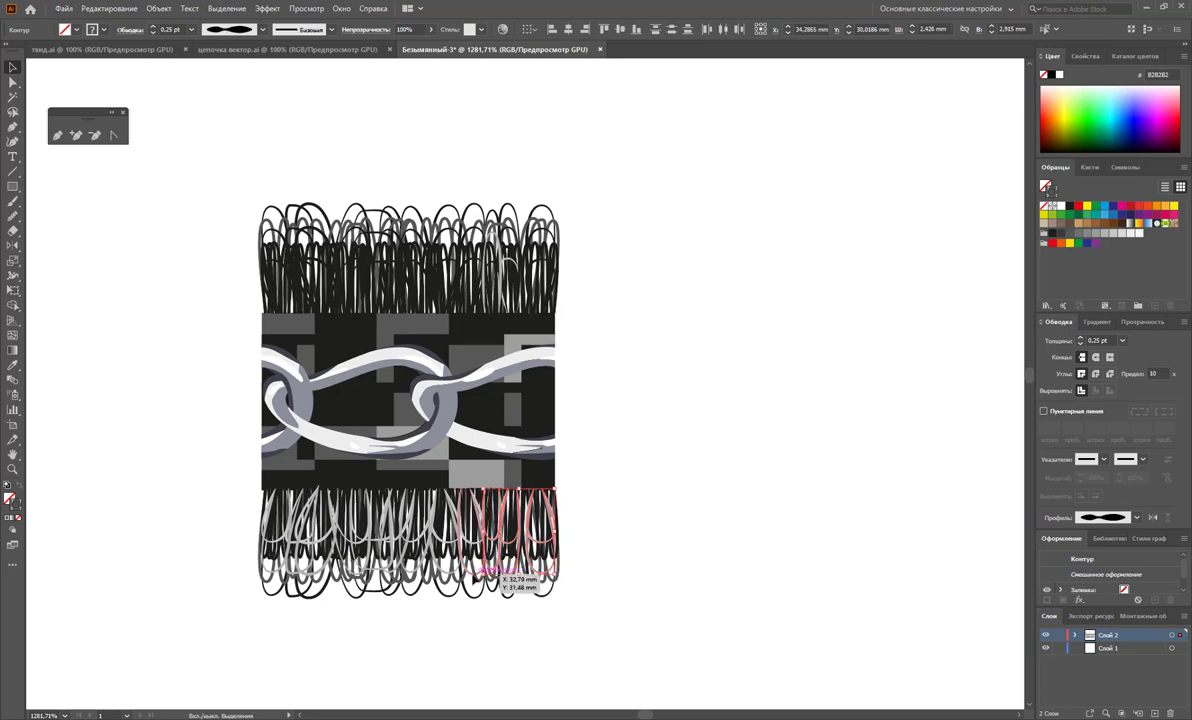
shift+click(462, 536)
shift+click(412, 505)
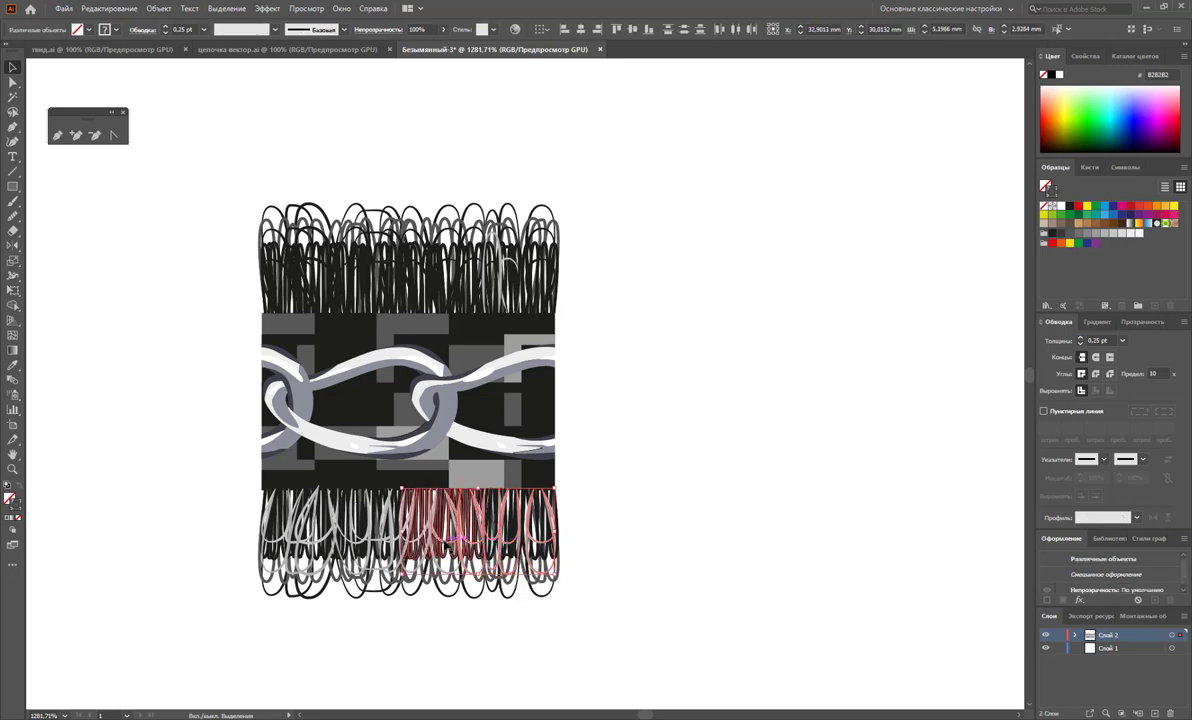
shift+click(415, 505)
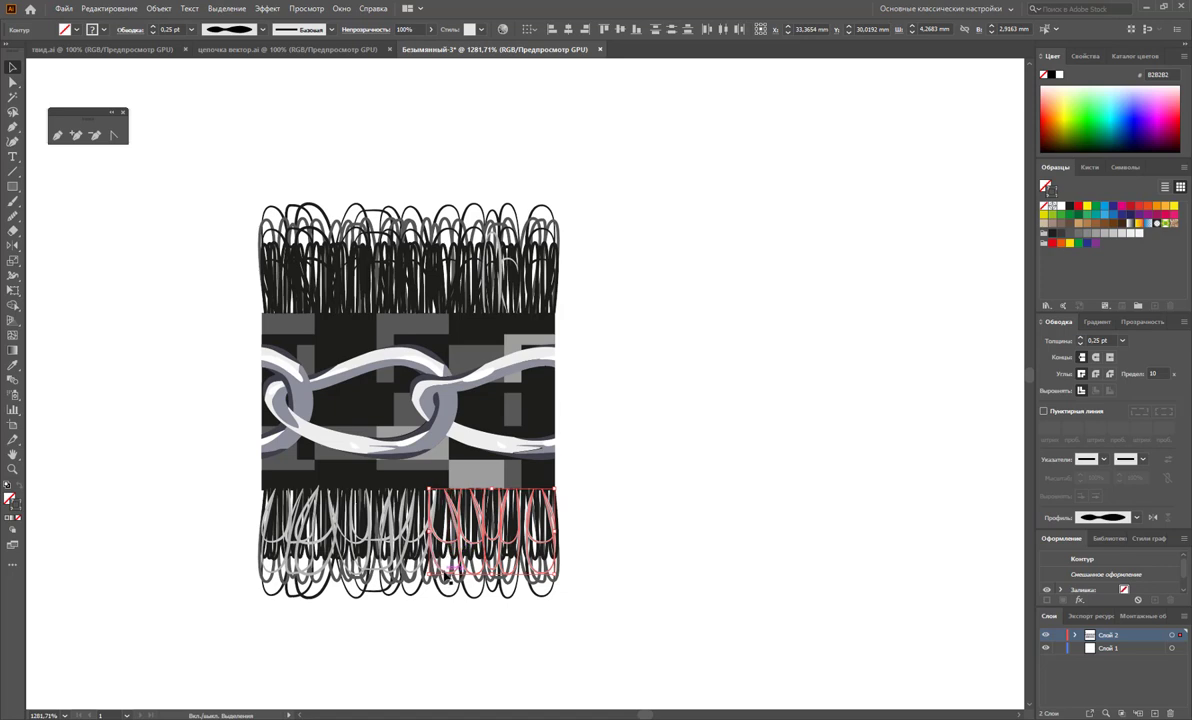
shift+click(398, 515)
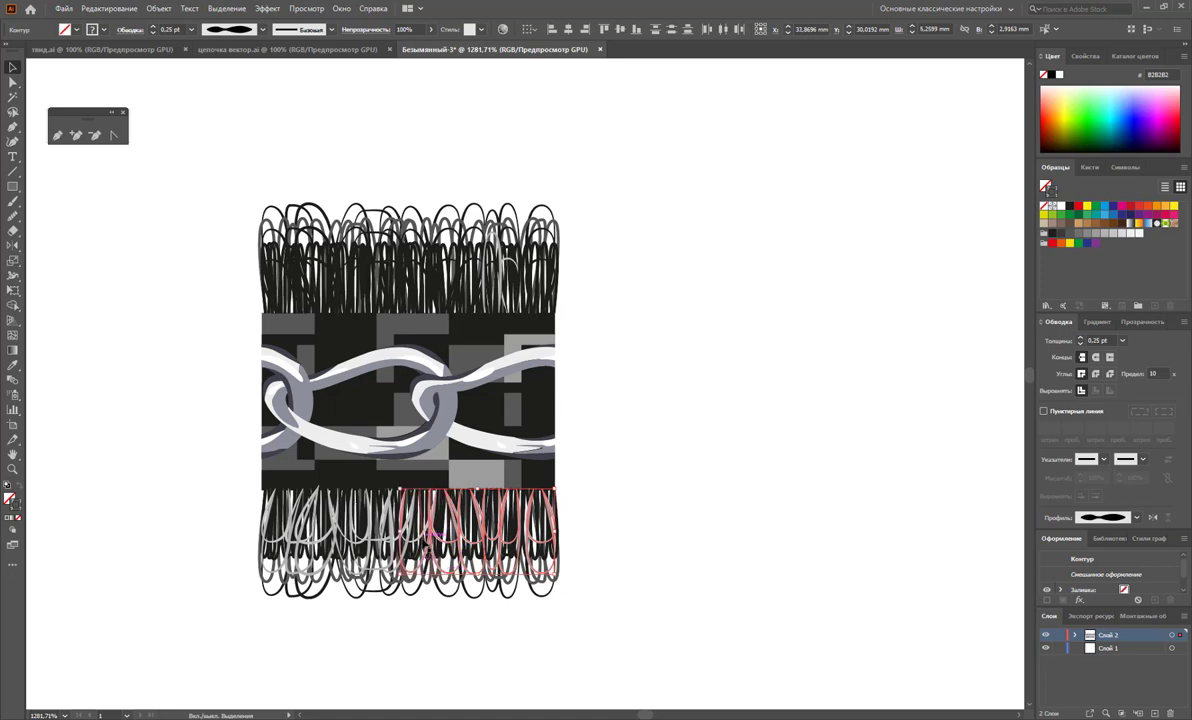
shift+click(375, 530)
shift+click(362, 515)
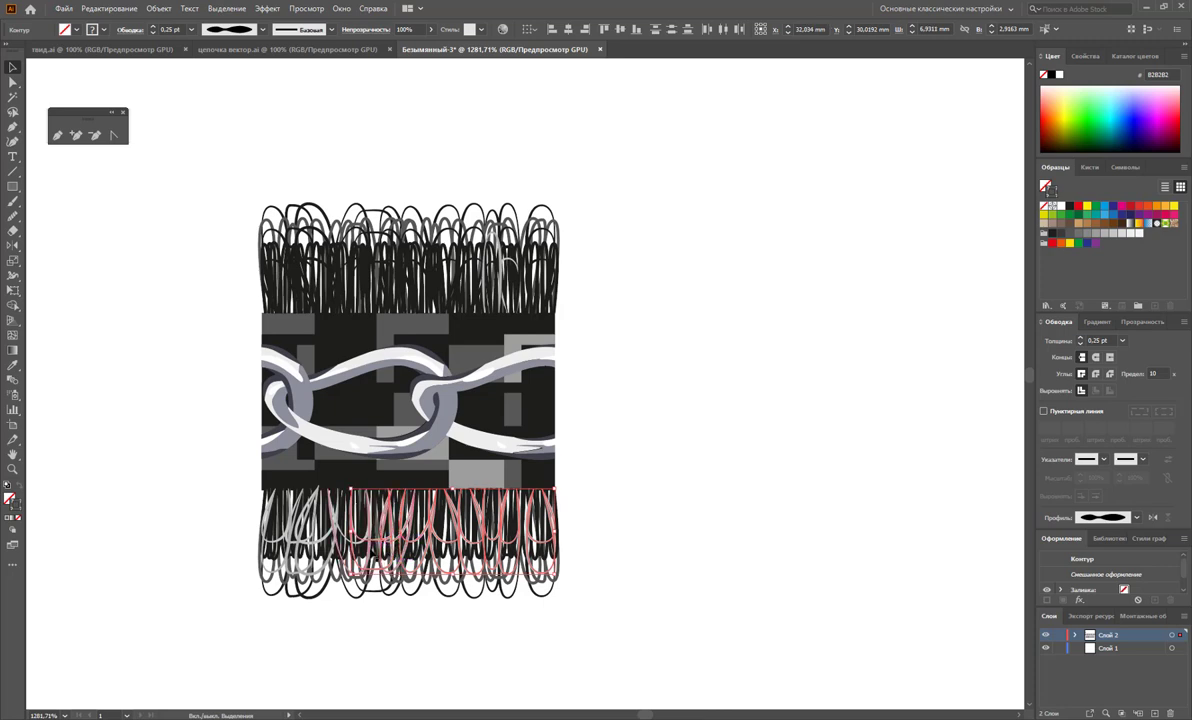
shift+click(348, 518)
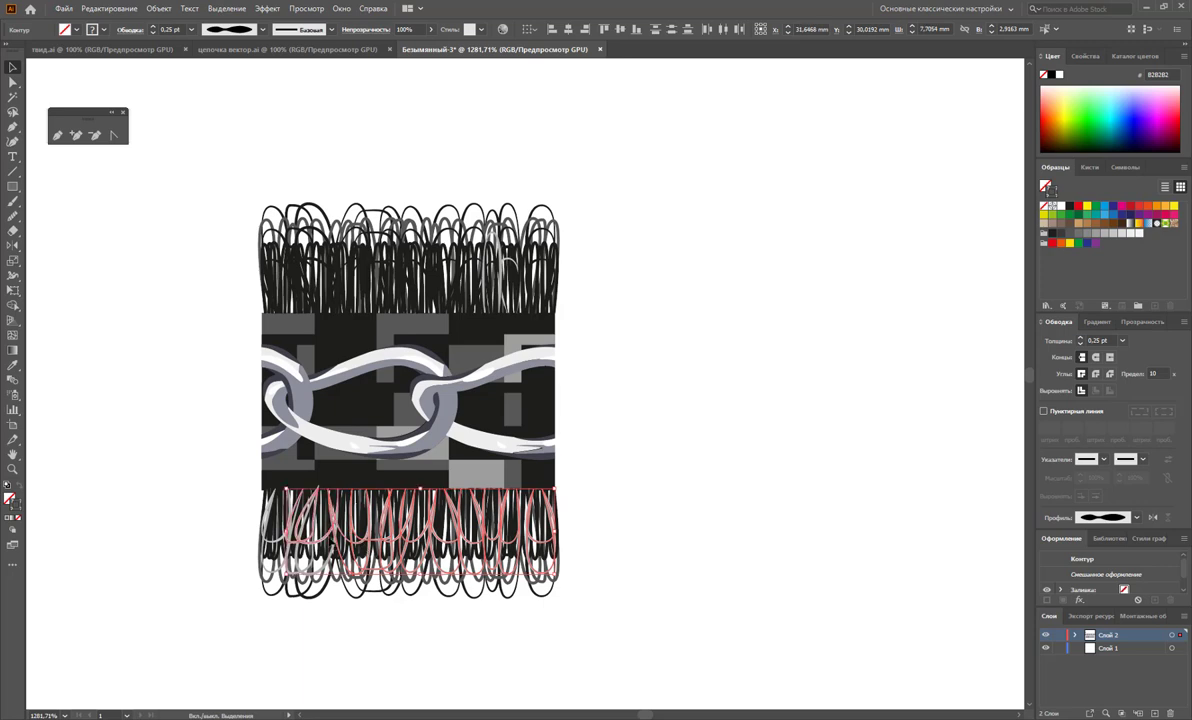
shift+click(290, 512)
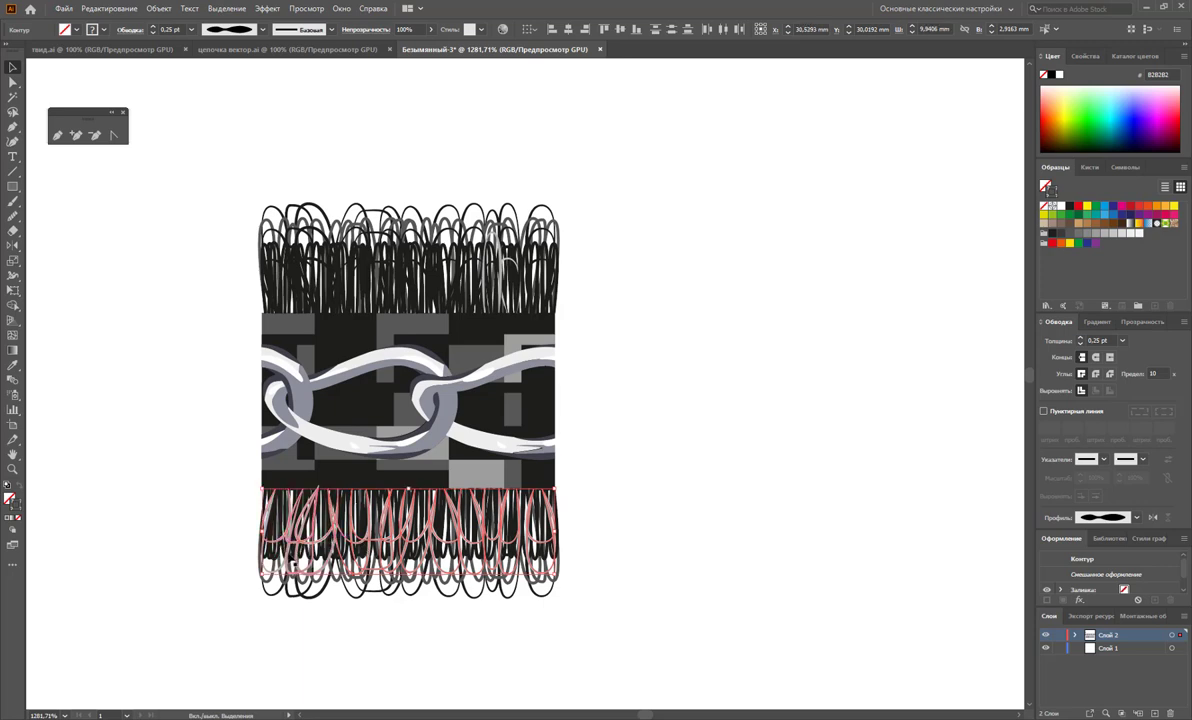
shift+click(266, 524)
click(883, 300)
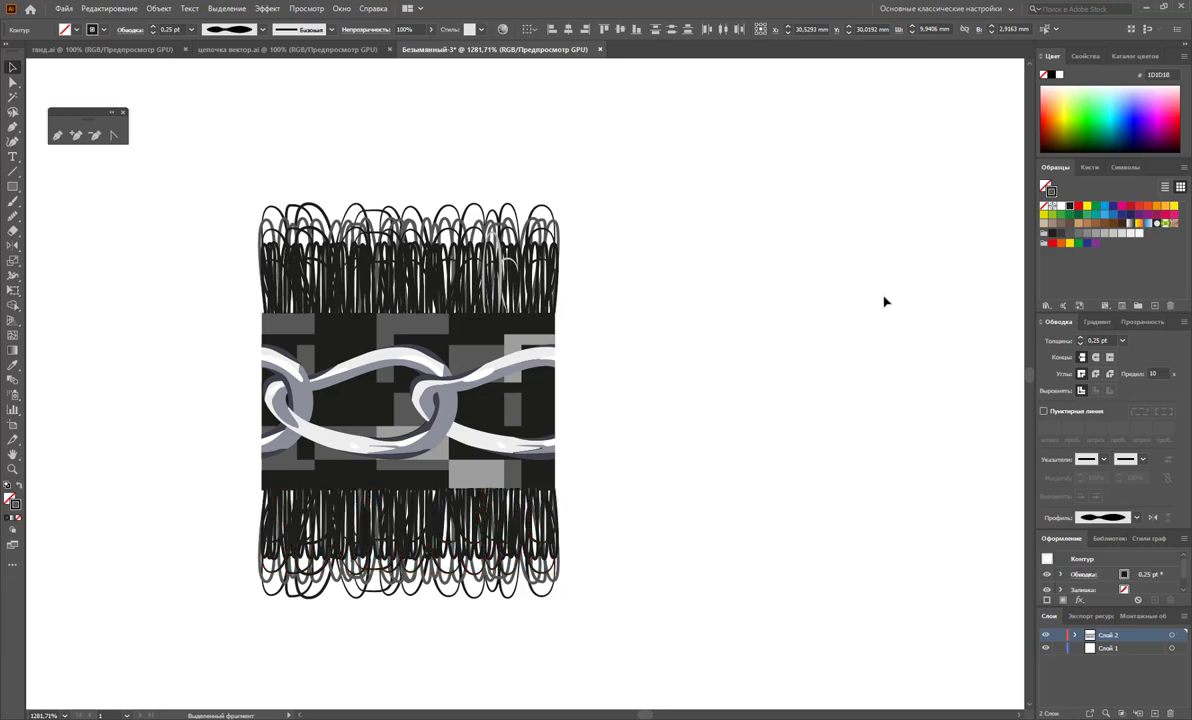
key(z)
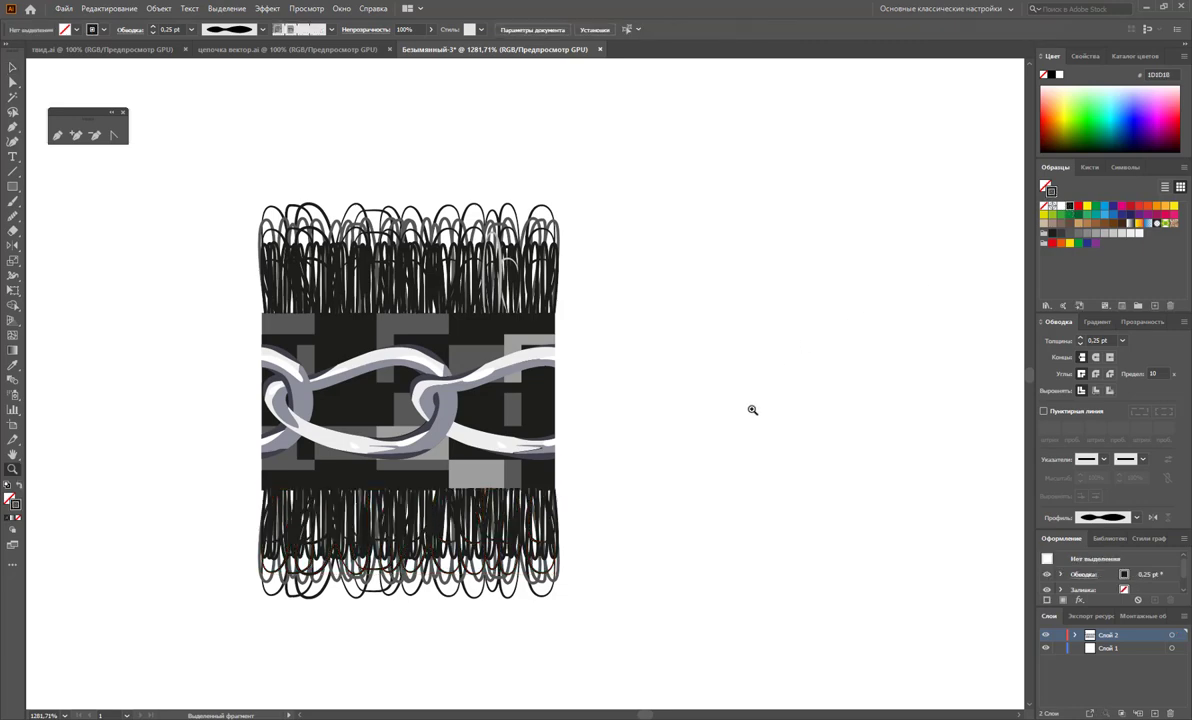
alt+click(617, 468)
alt+click(580, 471)
alt+click(580, 471)
alt+click(551, 450)
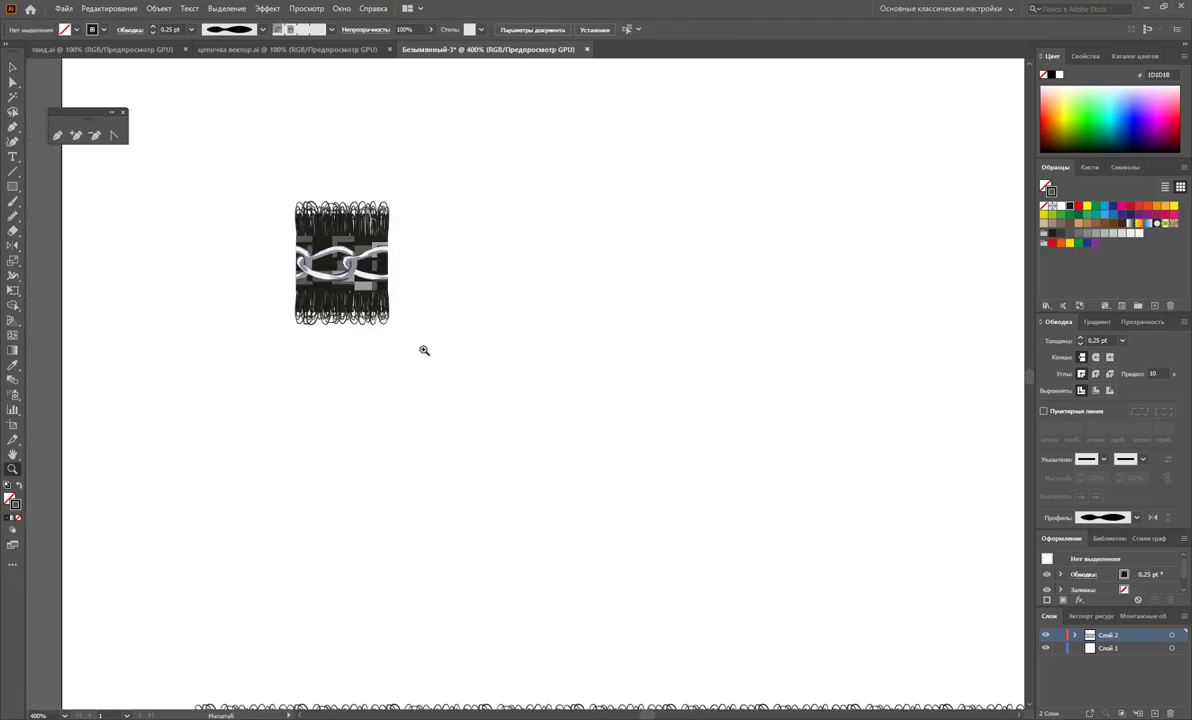
drag(388, 270, 474, 332)
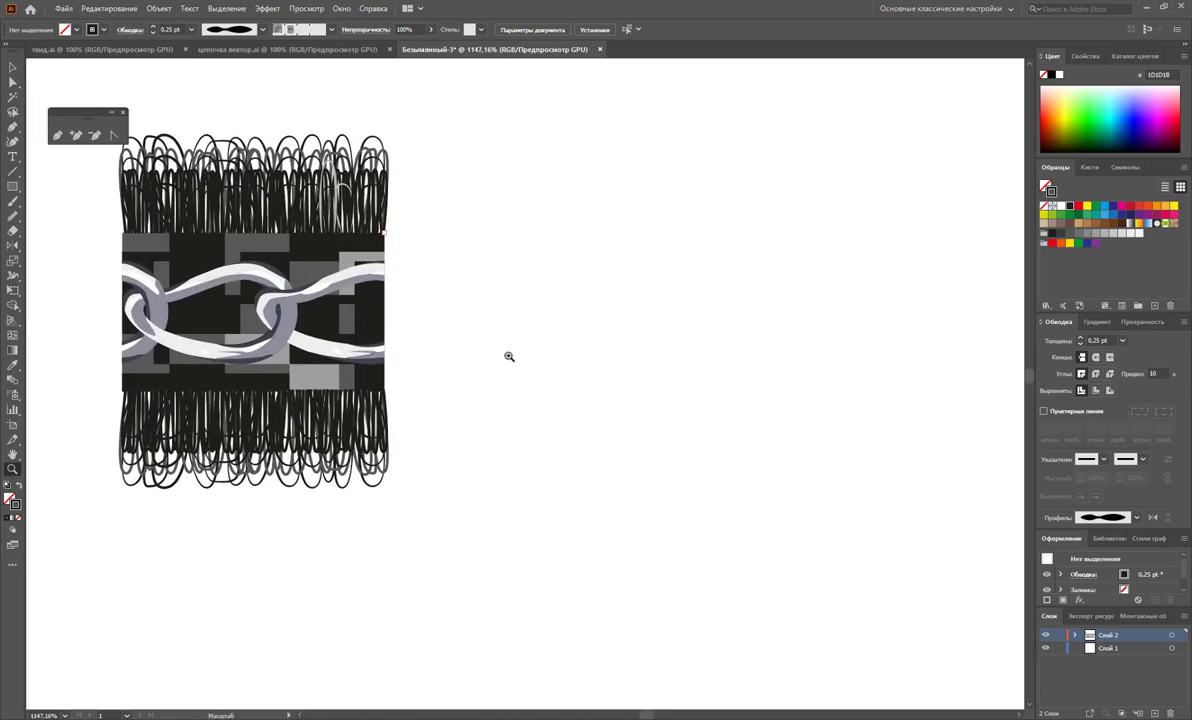
click(13, 67)
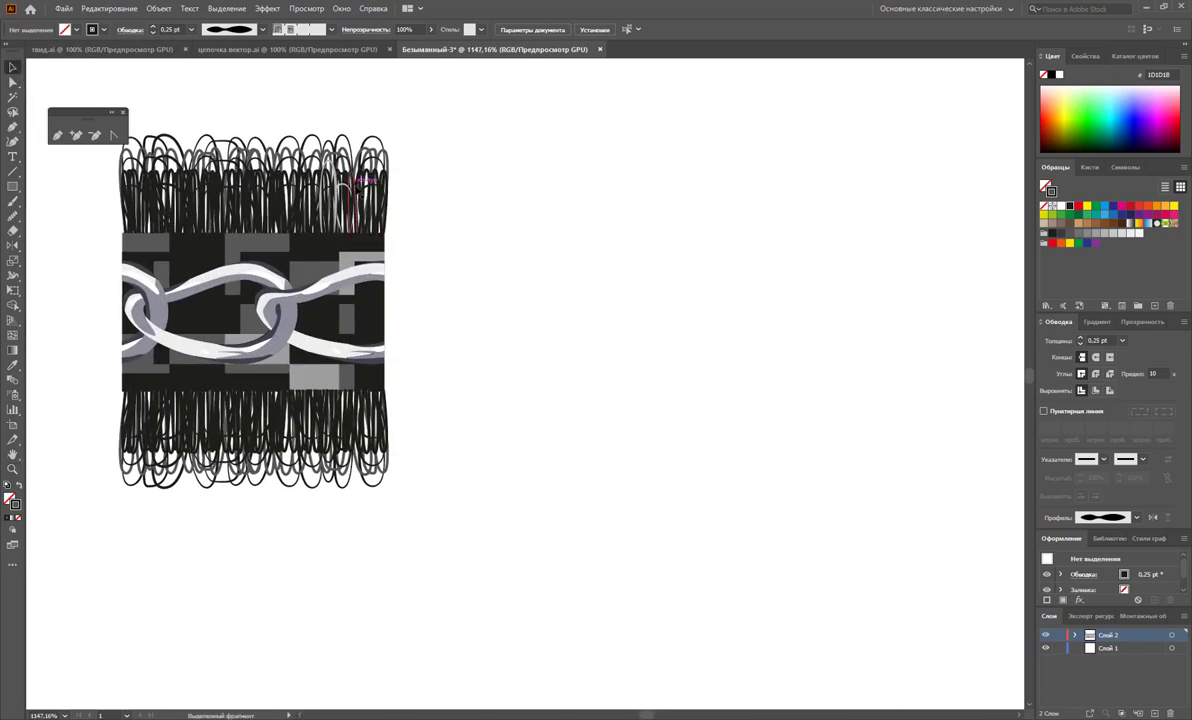
click(340, 190)
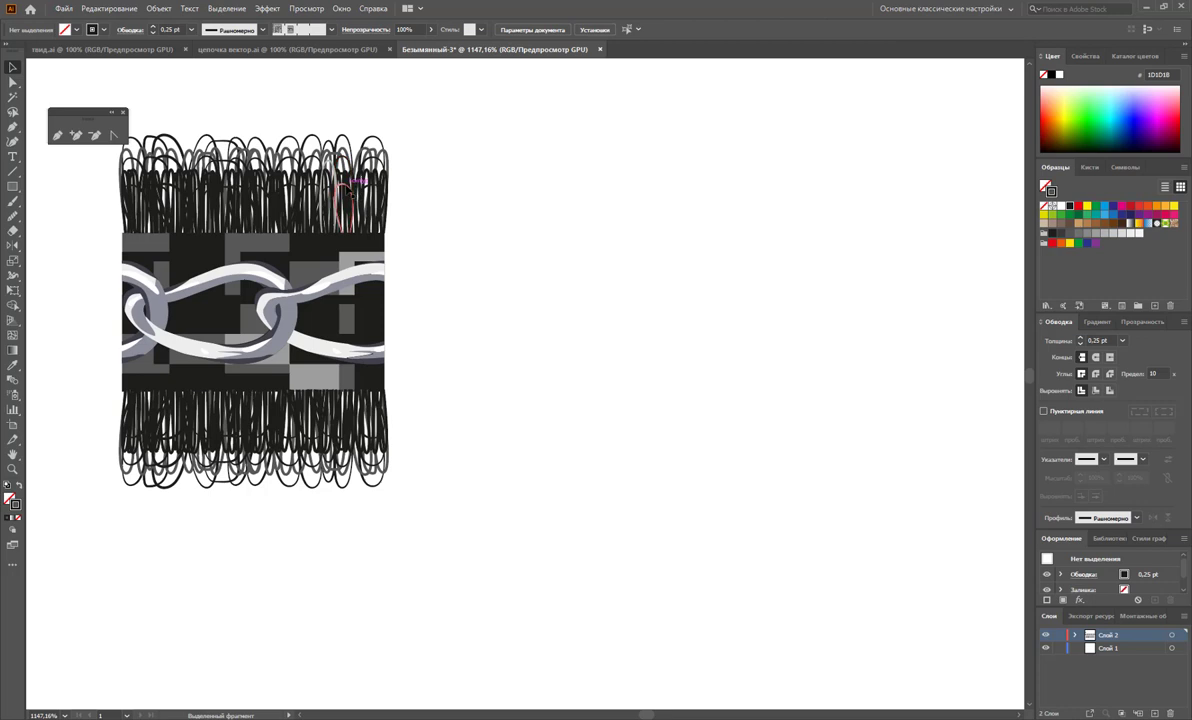
shift+click(326, 195)
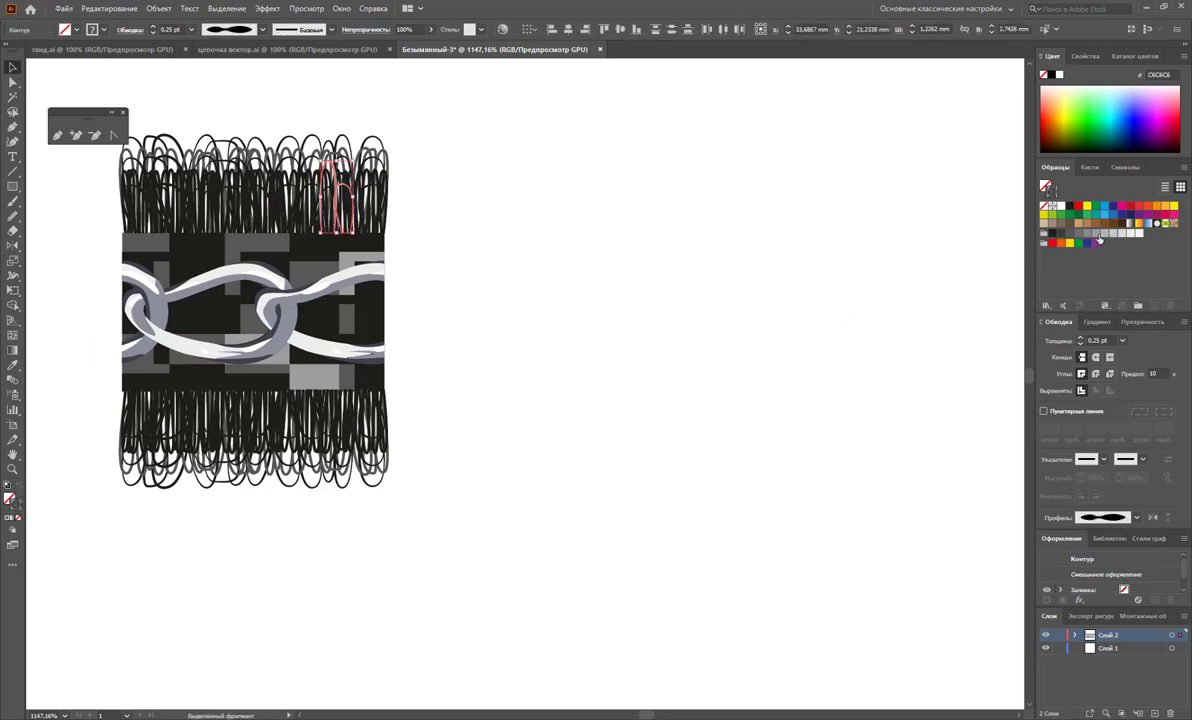
click(596, 487)
key(z)
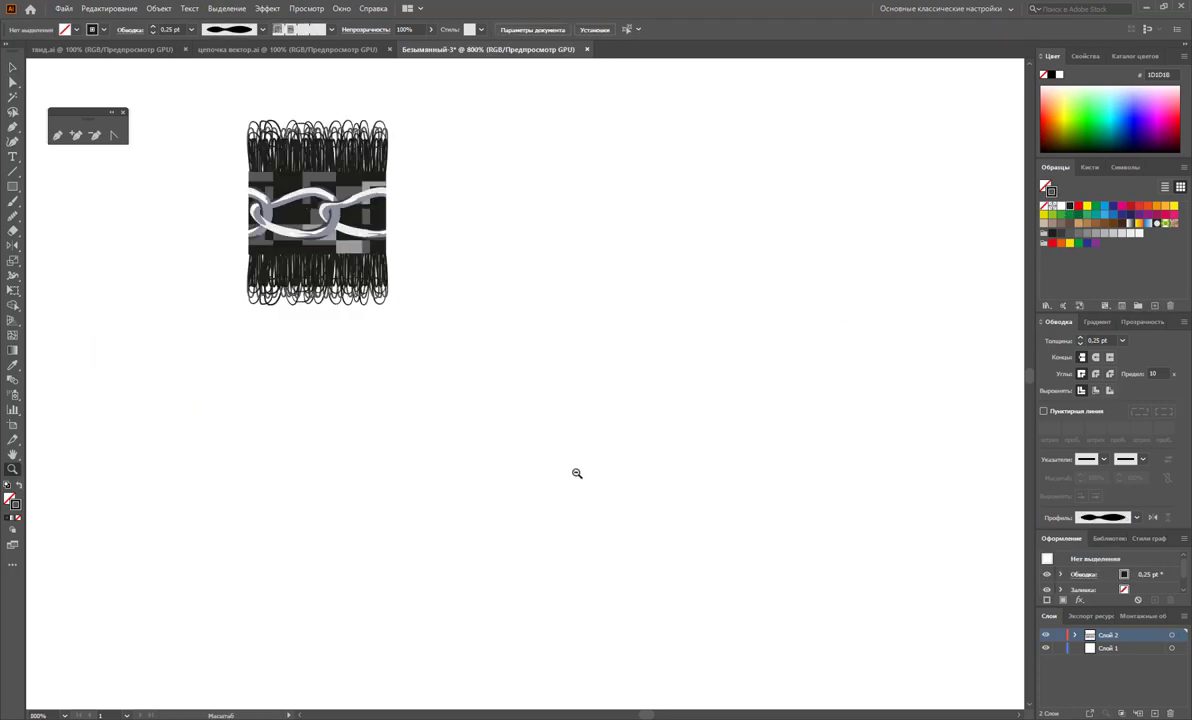
alt+click(774, 368)
drag(774, 368, 668, 340)
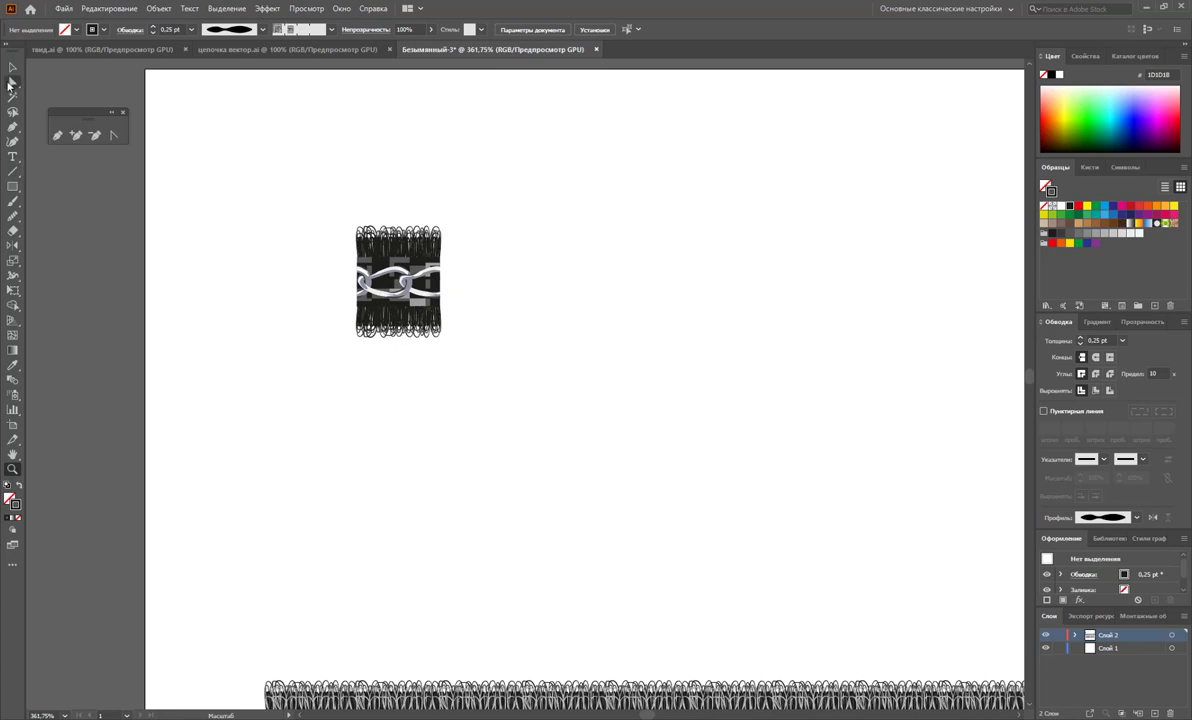
click(13, 67)
Make the whole tile into a pattern brush named Узорчатая кисть 3 with default options.
mouse_move(383, 181)
mouse_down()
mouse_move(428, 288)
mouse_move(1083, 283)
mouse_up()
click(1090, 167)
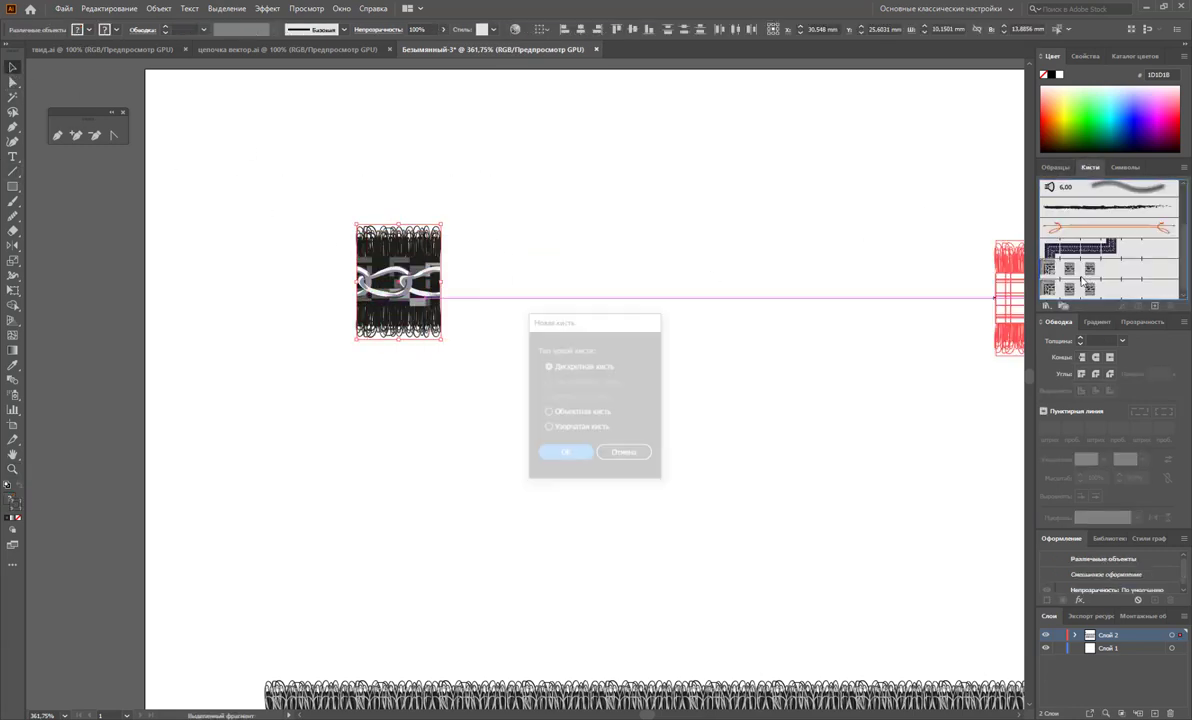
click(548, 426)
key(Return)
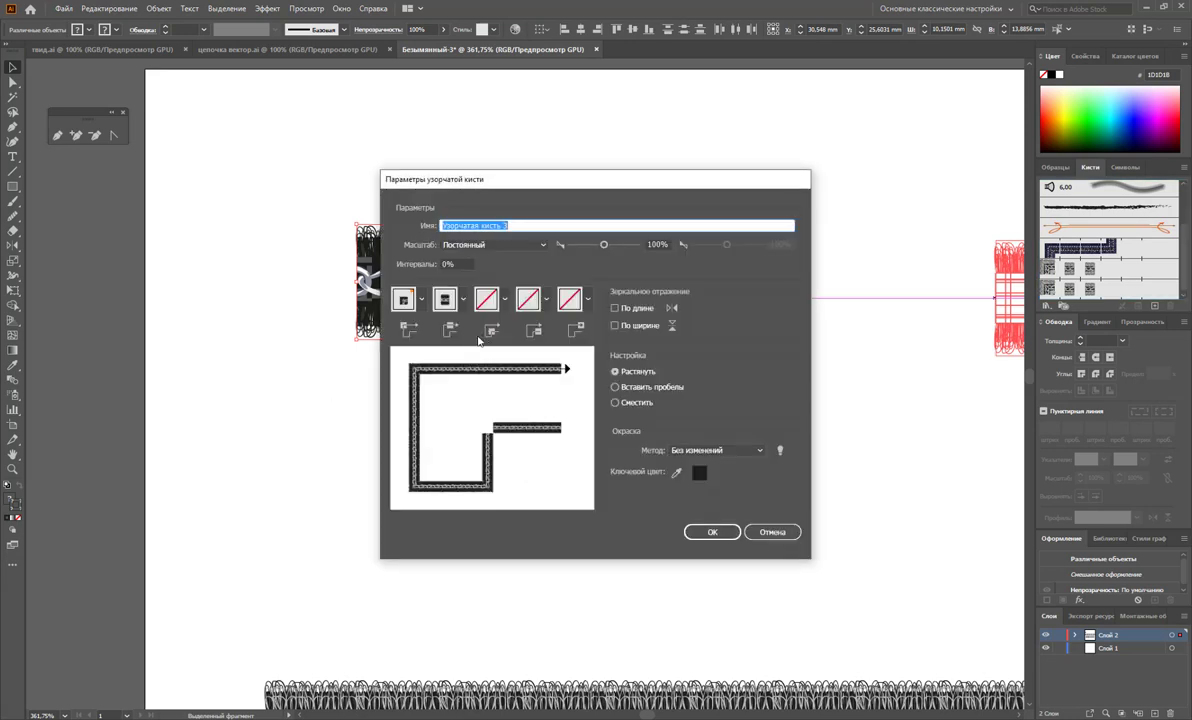
click(401, 296)
click(343, 336)
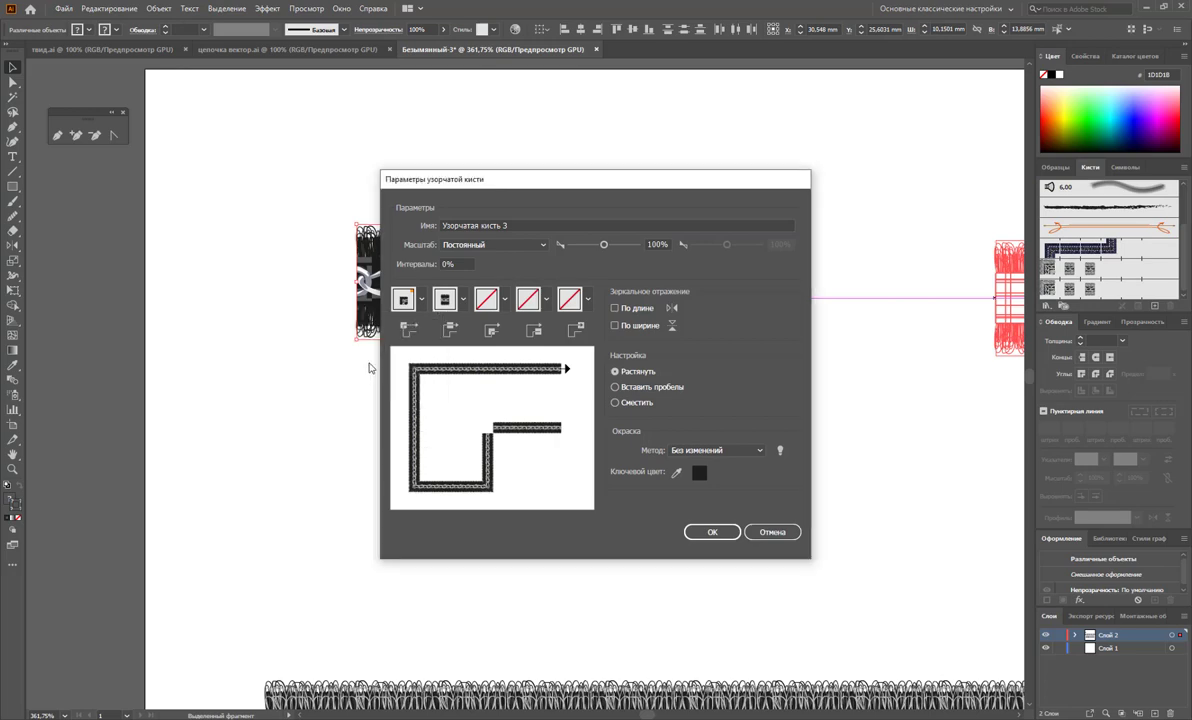
click(712, 531)
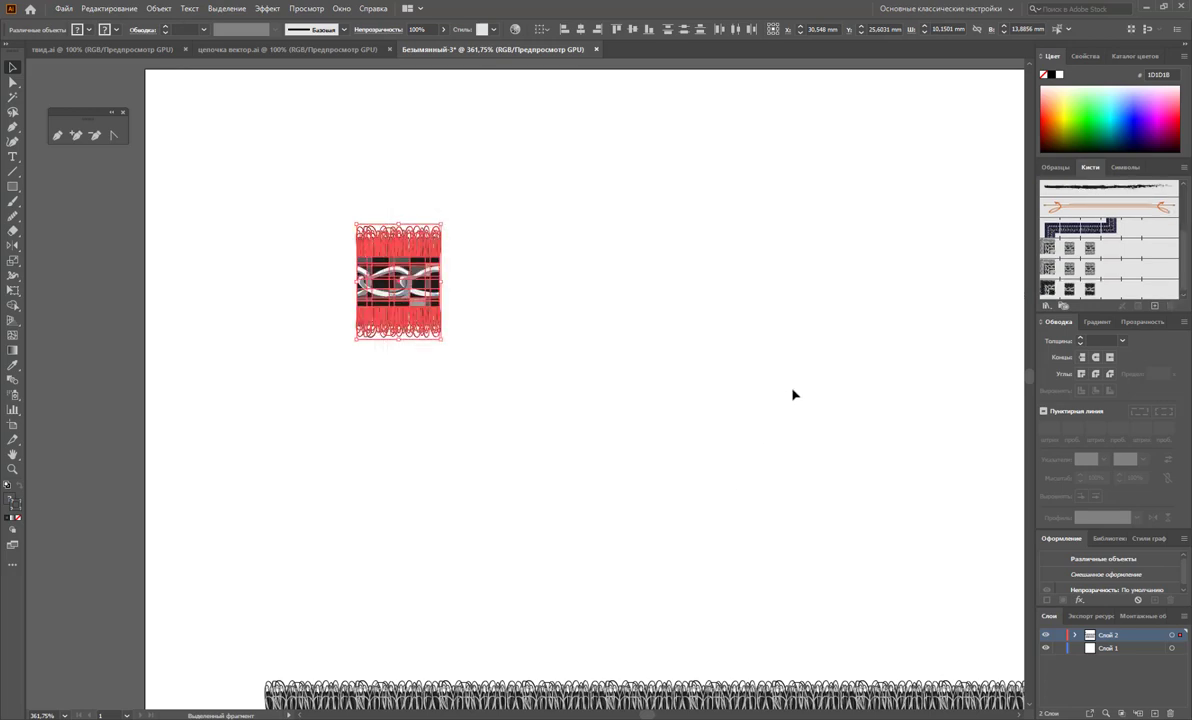
scroll(793, 394, down, 3)
Copy the strip line upward and stroke the copy with the new darker pattern brush.
drag(665, 572, 668, 408)
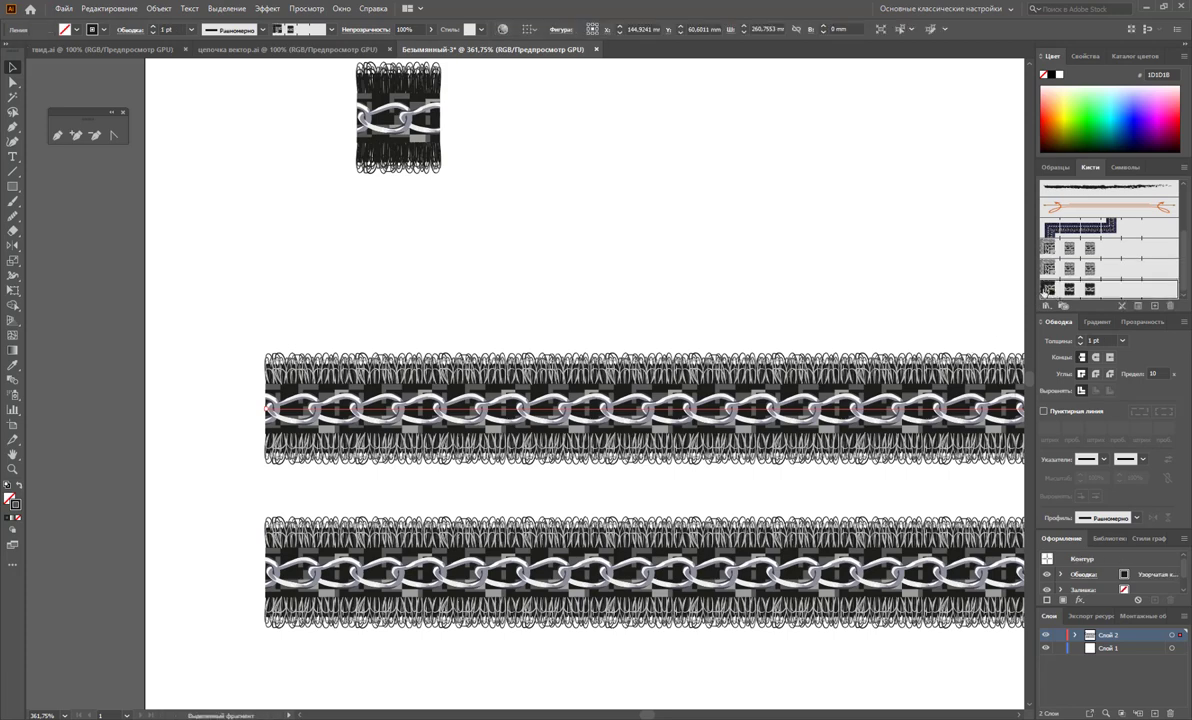
key(ctrl+f)
click(846, 260)
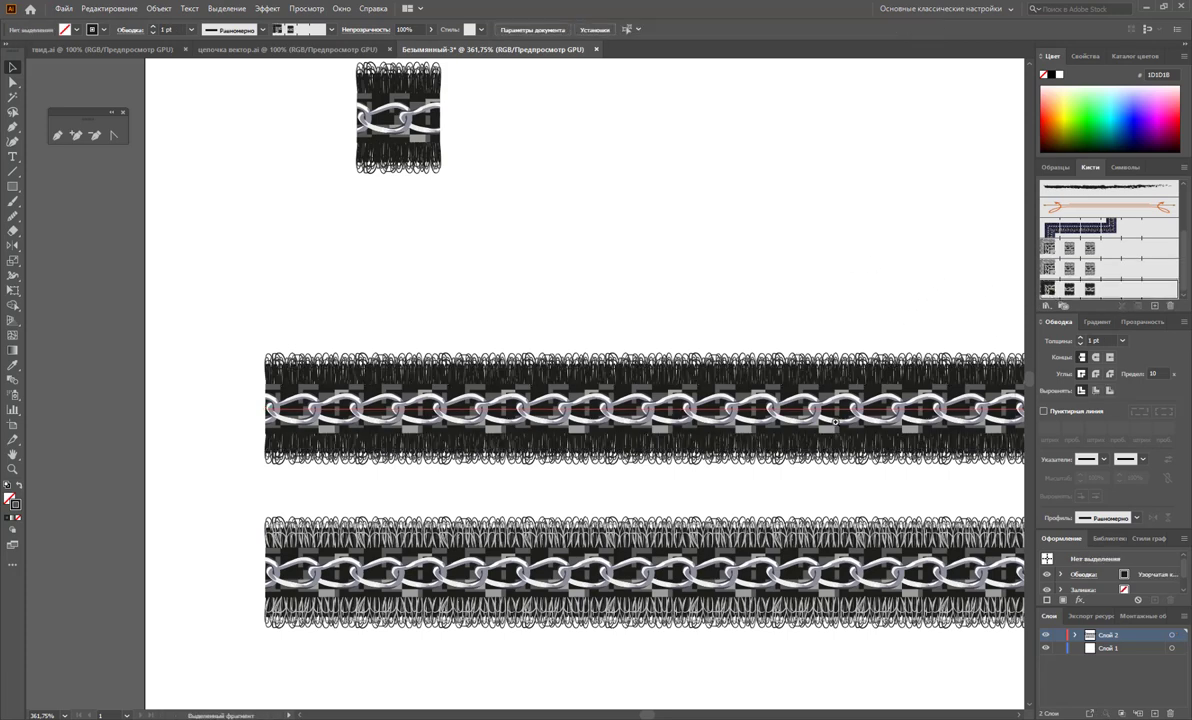
Zoom out and back in to compare the two slim chain strips and the large strip.
key(z)
key(ctrl+minus)
key(ctrl+minus)
click(603, 402)
key(ctrl+minus)
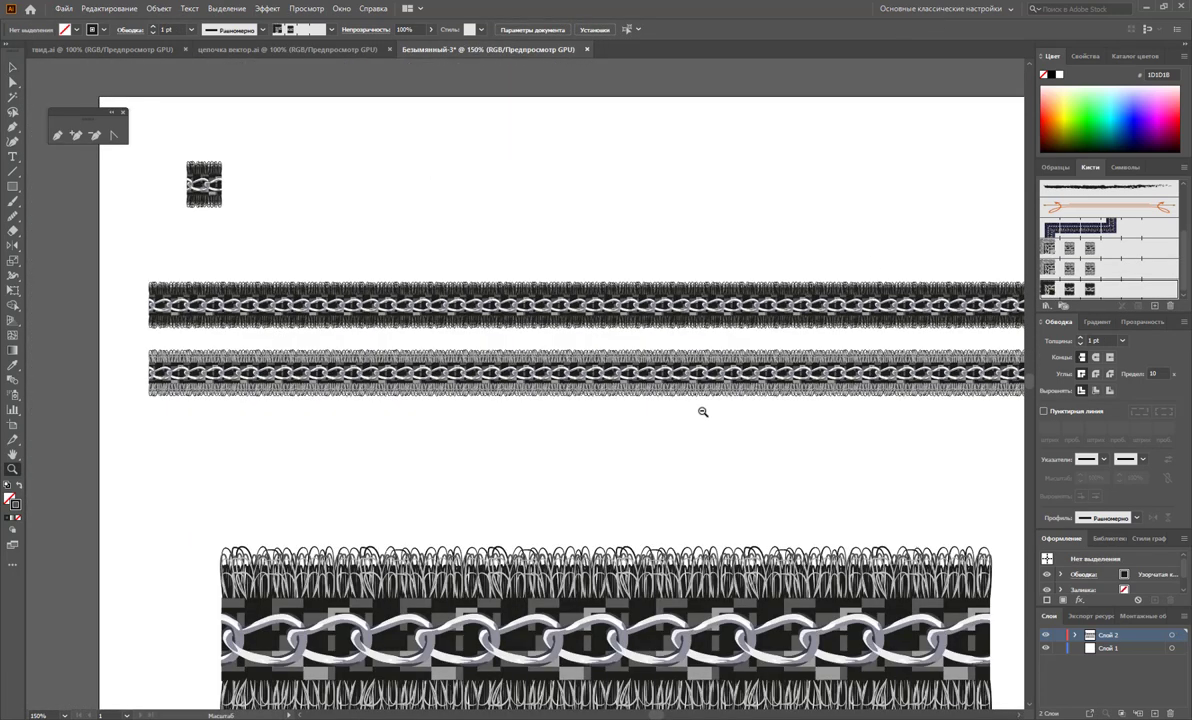
key(ctrl+minus)
click(417, 373)
click(483, 412)
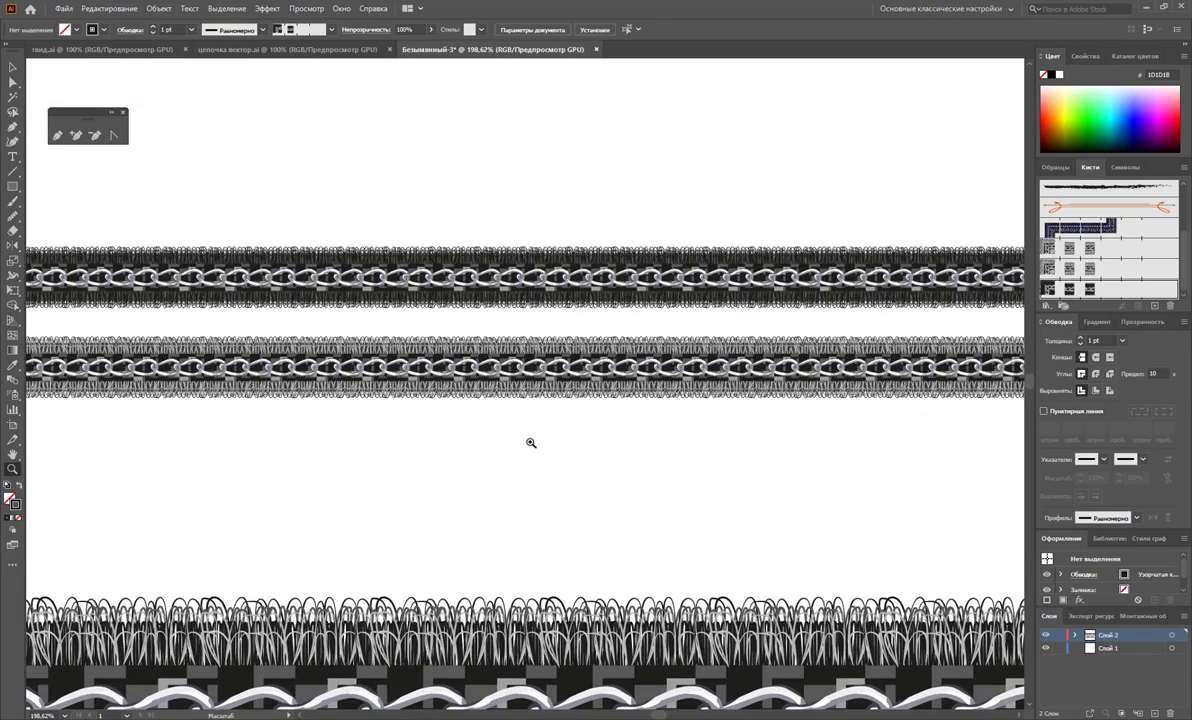
drag(521, 431, 597, 501)
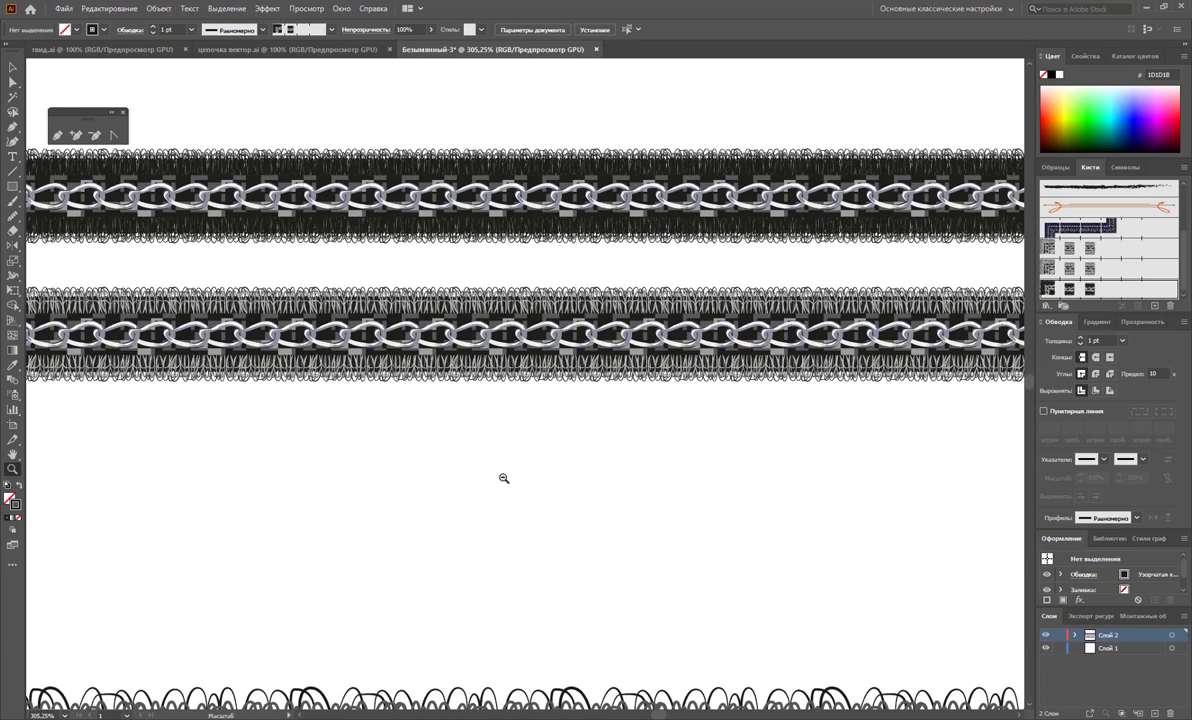
alt+click(466, 442)
alt+click(465, 410)
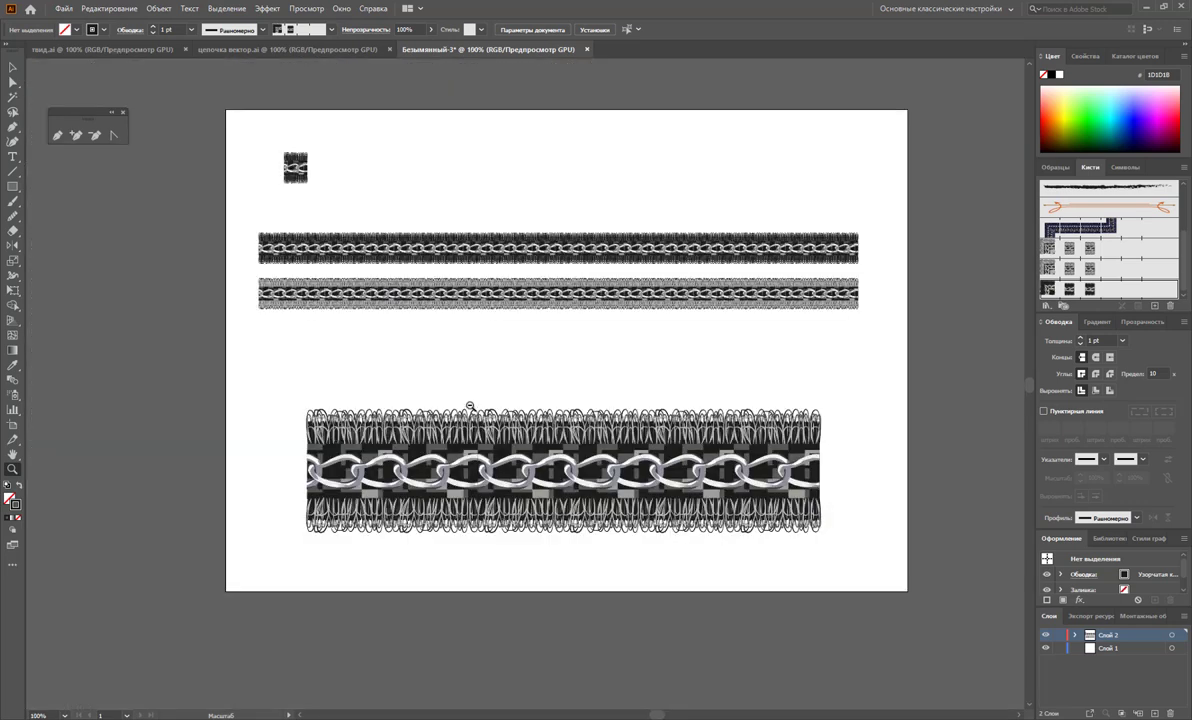
click(553, 393)
drag(555, 416, 609, 407)
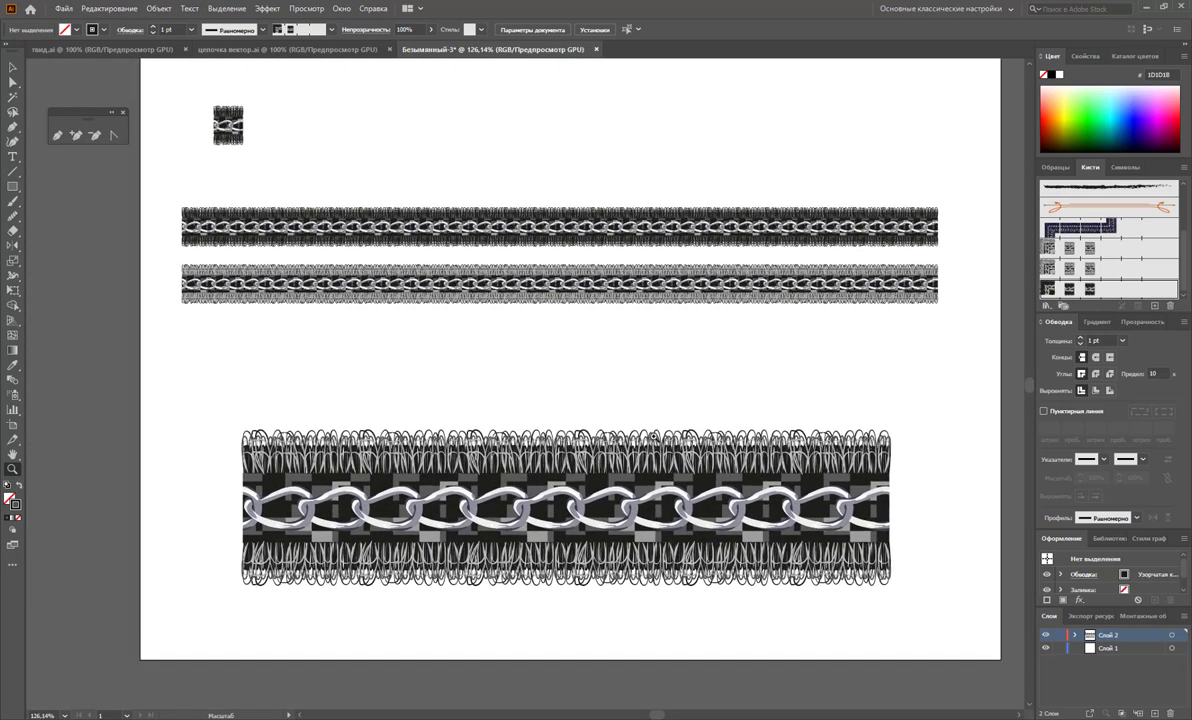